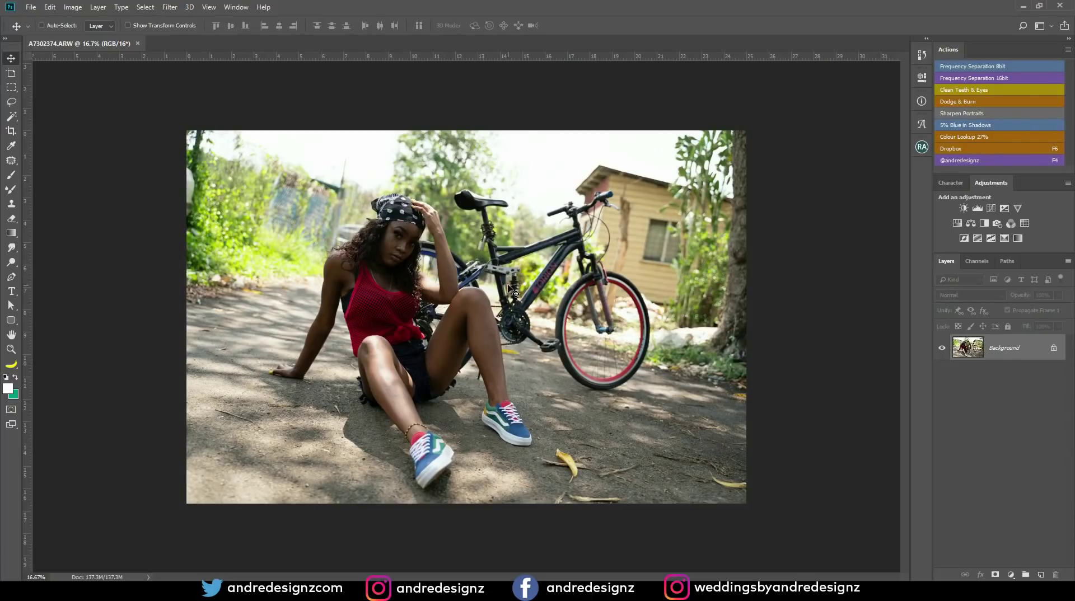
pyautogui.scroll(8, 448, 265)
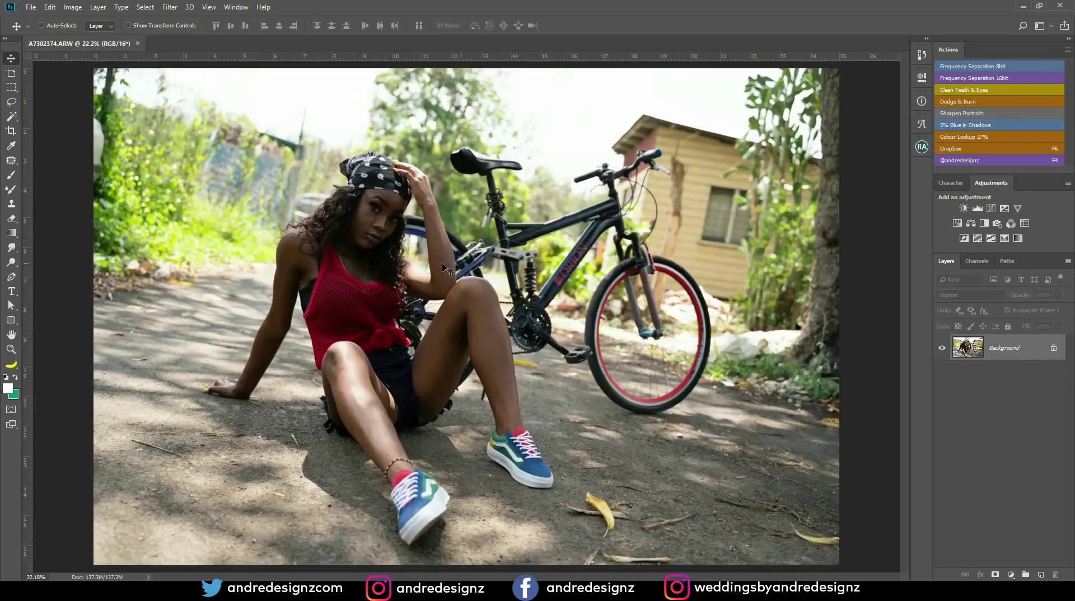
pyautogui.scroll(5, 344, 230)
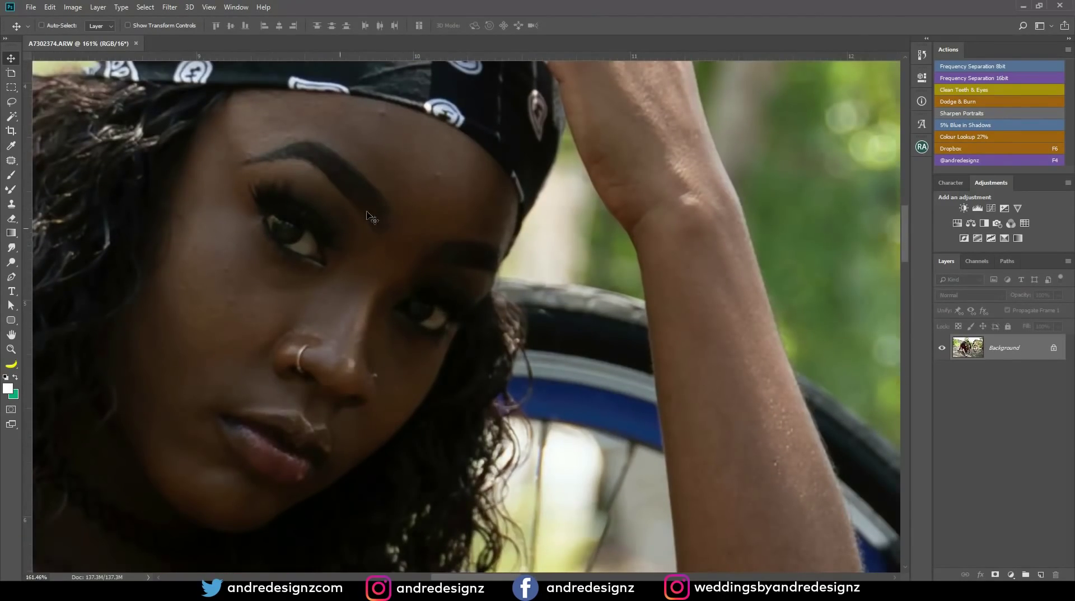
pyautogui.scroll(-5, 322, 210)
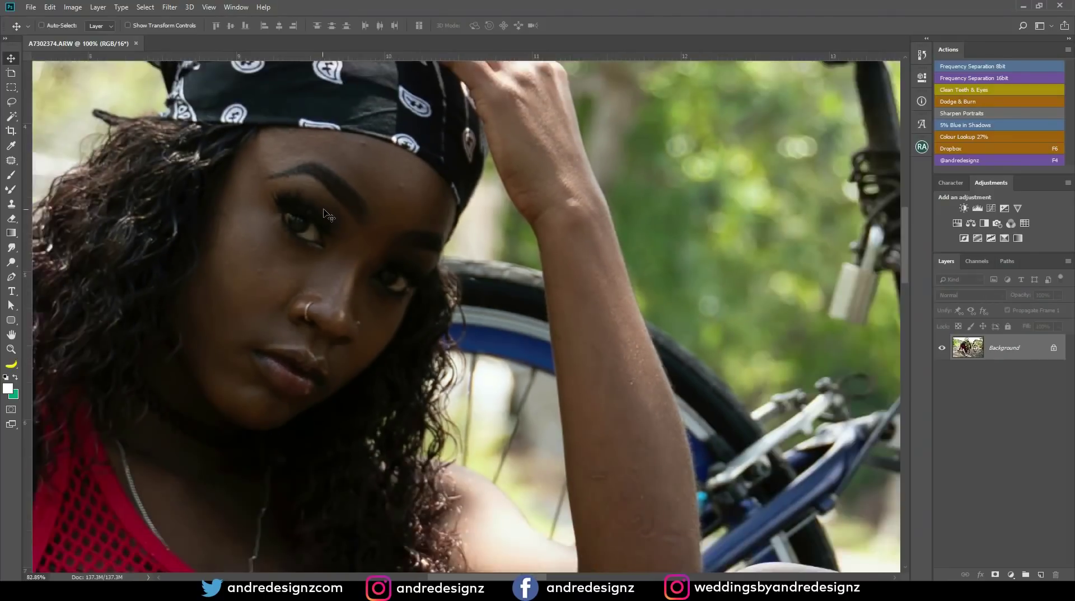
pyautogui.scroll(-1, 344, 225)
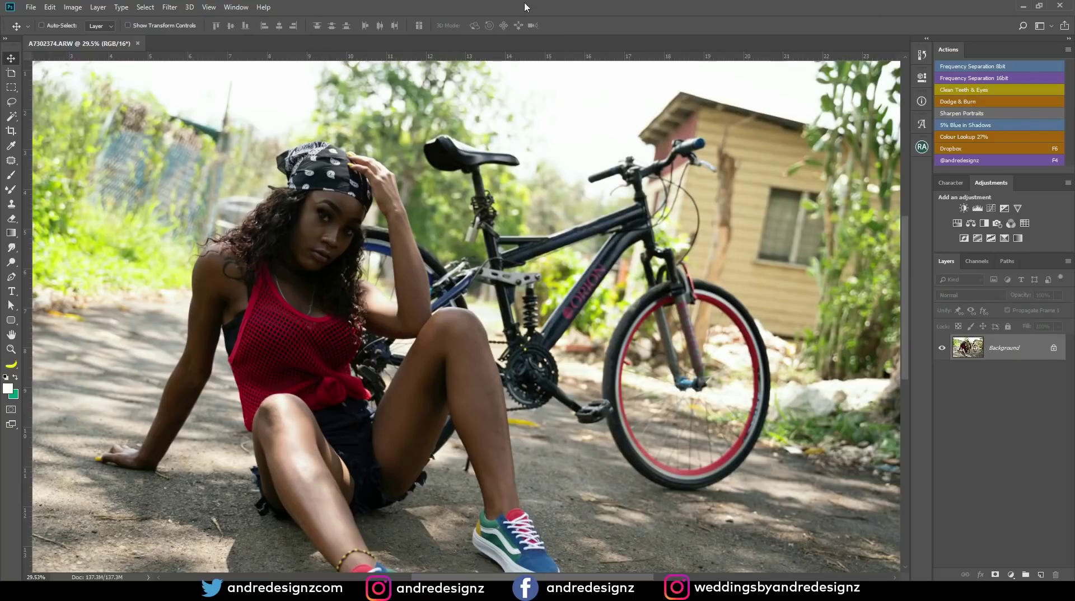
pyautogui.click(1068, 50)
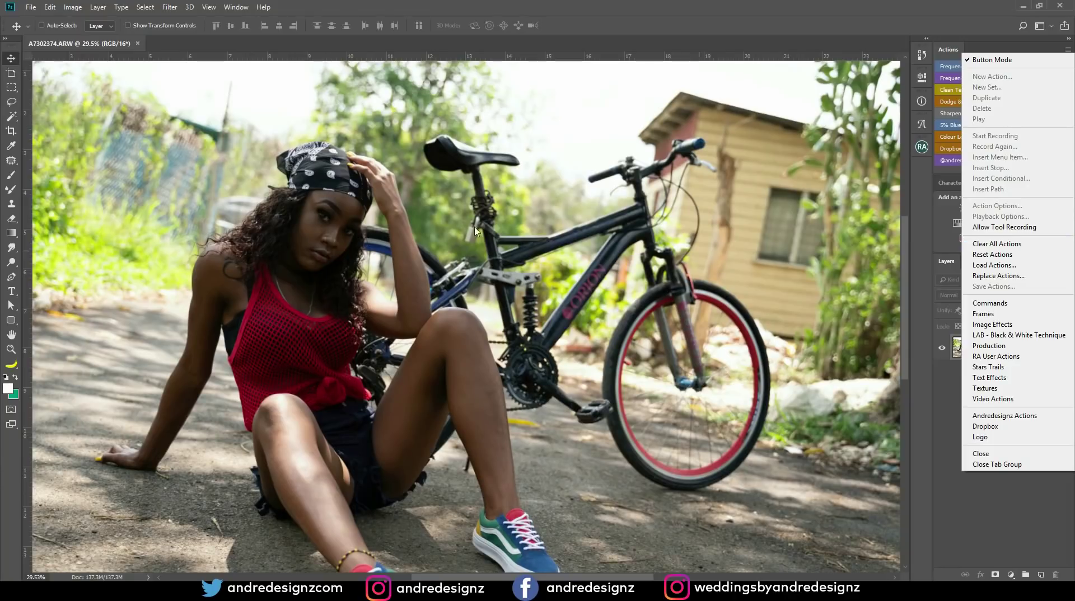
pyautogui.click(947, 49)
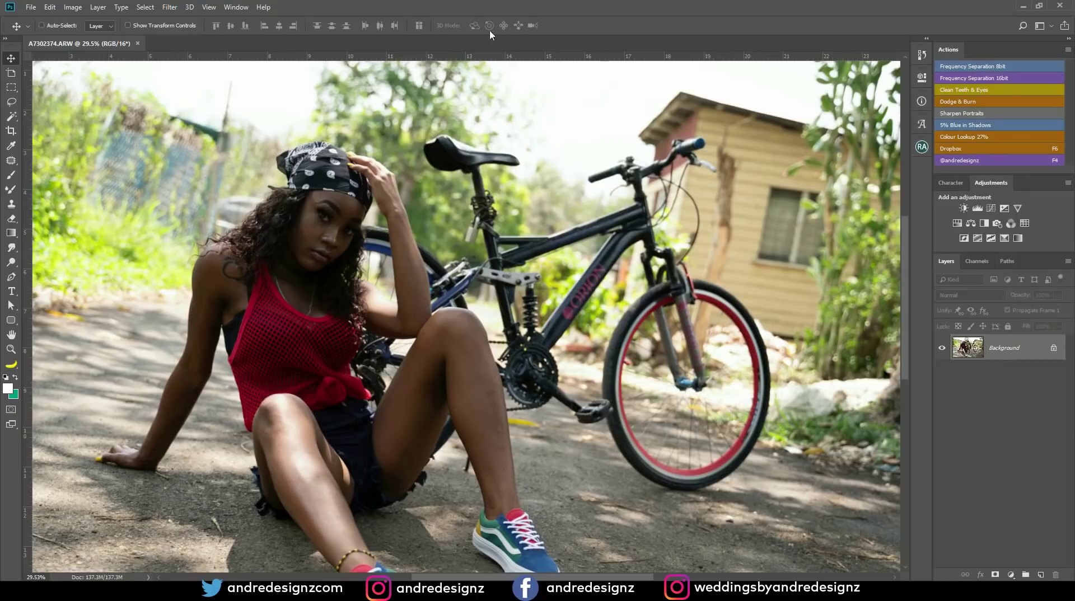
pyautogui.click(248, 8)
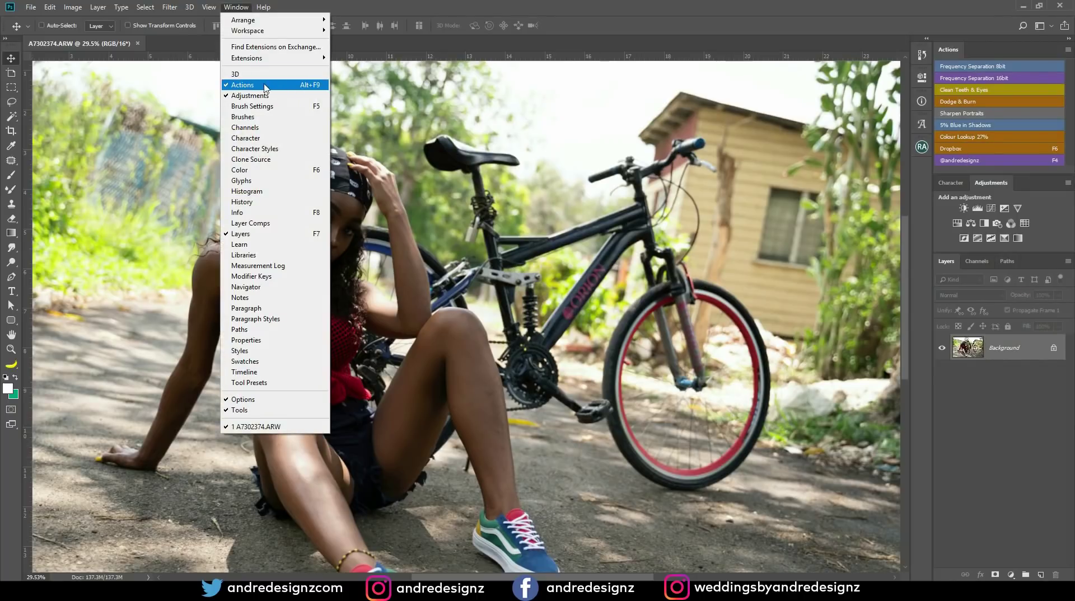
pyautogui.click(472, 12)
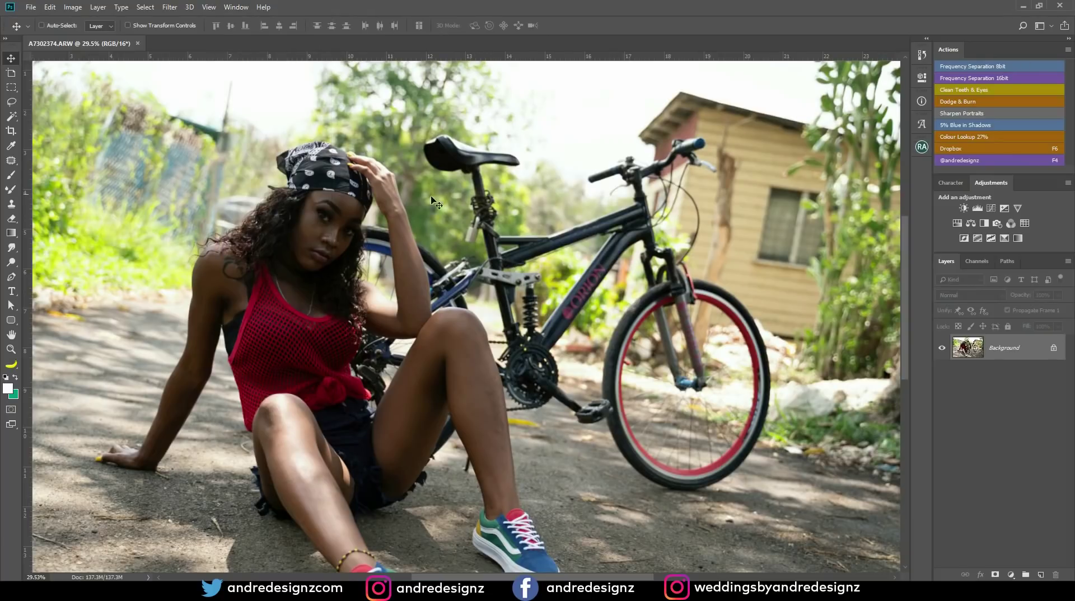
# Step: Examine the skin on the woman's face up close and the photo as a whole
pyautogui.scroll(1, 338, 205)
pyautogui.scroll(-5, 338, 205)
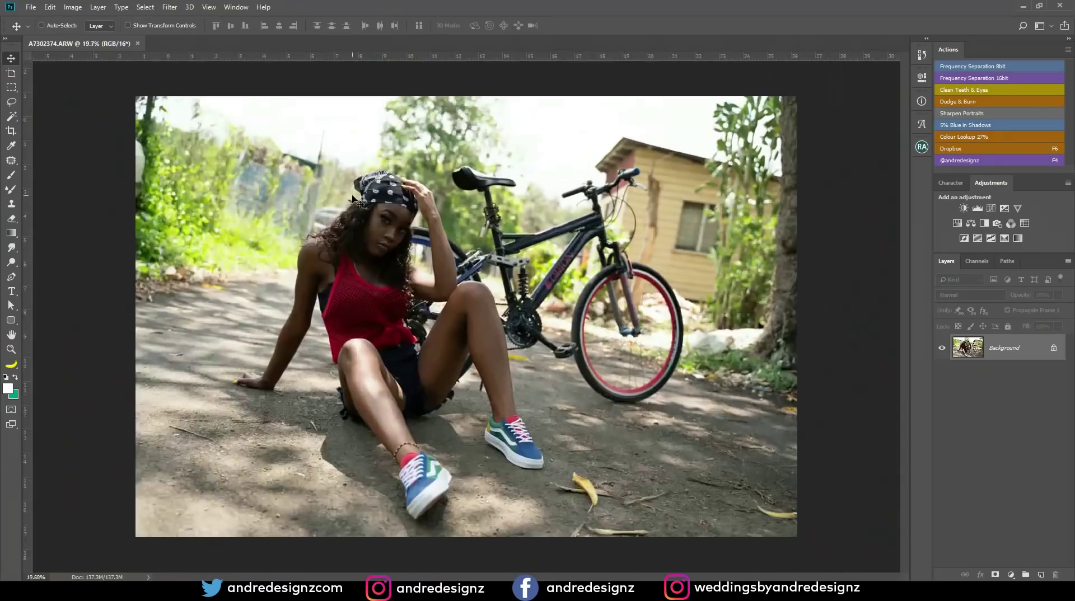
pyautogui.scroll(15, 457, 250)
pyautogui.scroll(8, 458, 252)
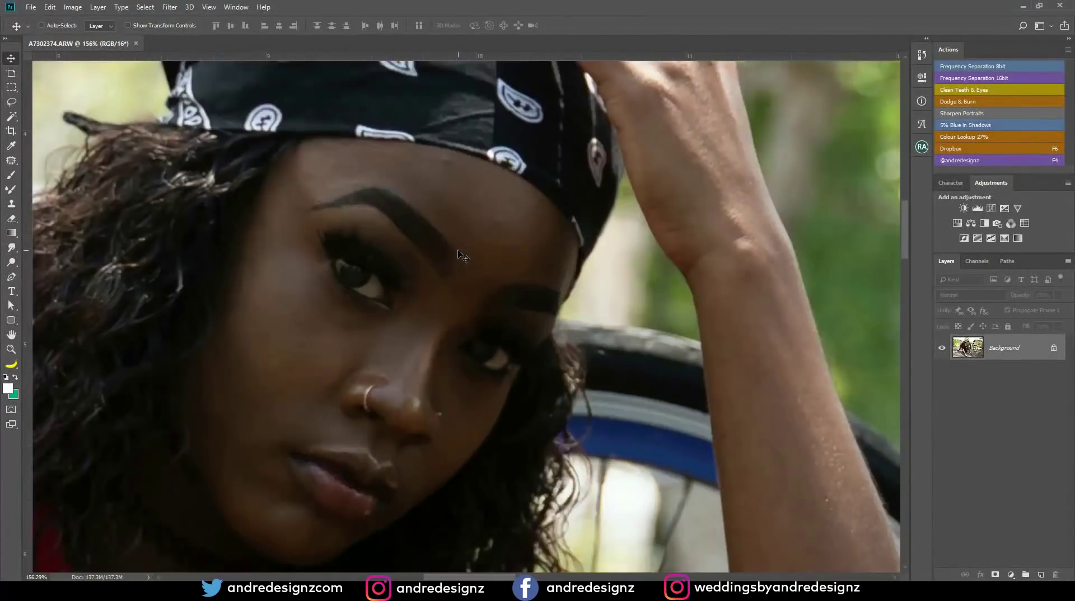
pyautogui.scroll(-20, 459, 253)
pyautogui.scroll(1, 475, 242)
pyautogui.scroll(-2, 709, 258)
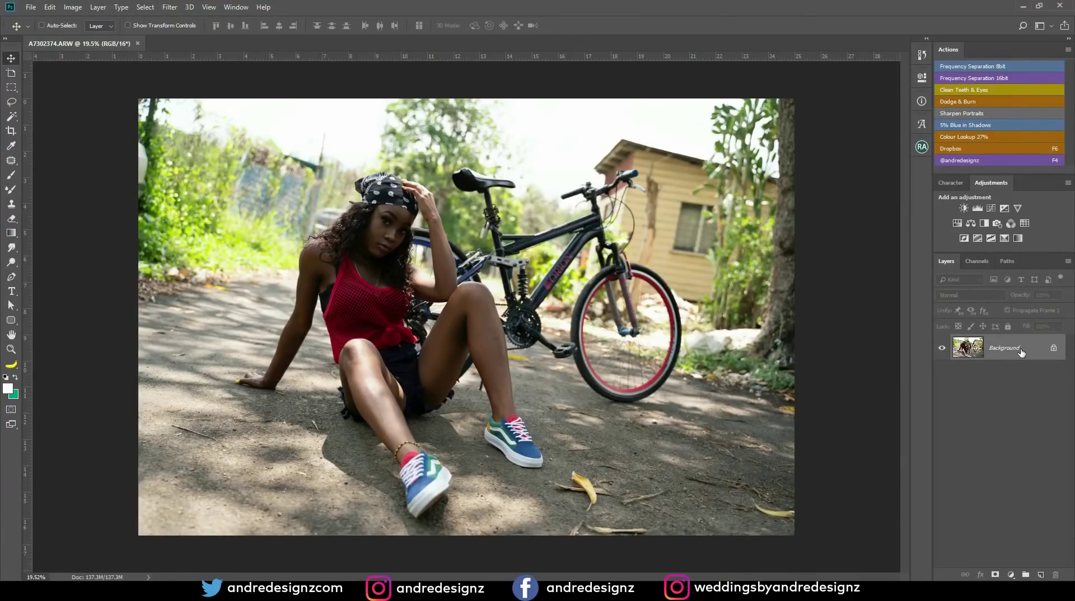
# Step: Duplicate the Background layer
pyautogui.moveTo(1039, 353); pyautogui.dragTo(1041, 575)
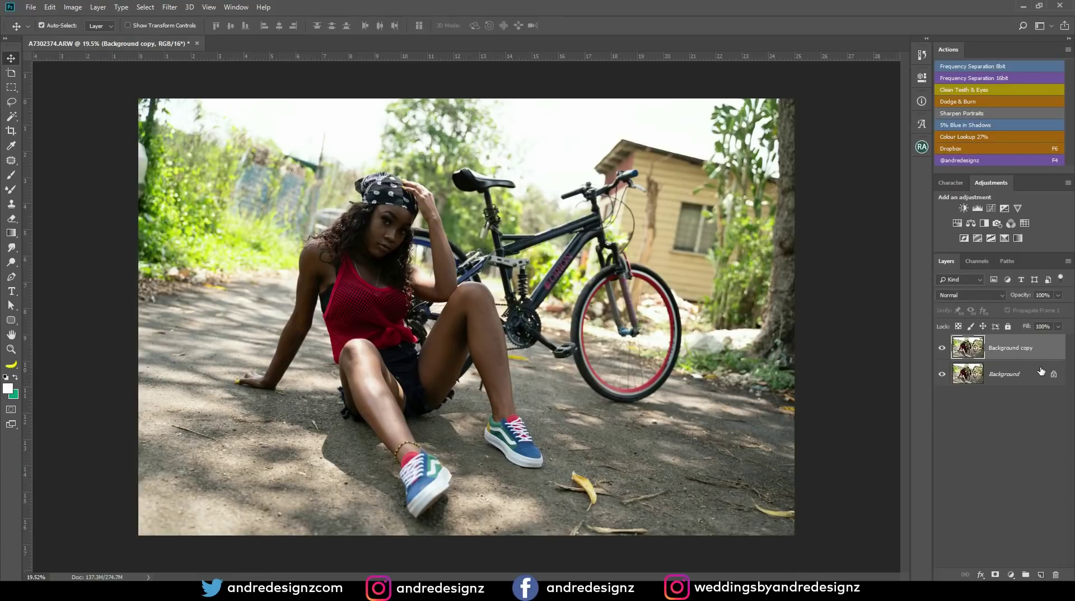
pyautogui.hotkey('ctrl', 'z')
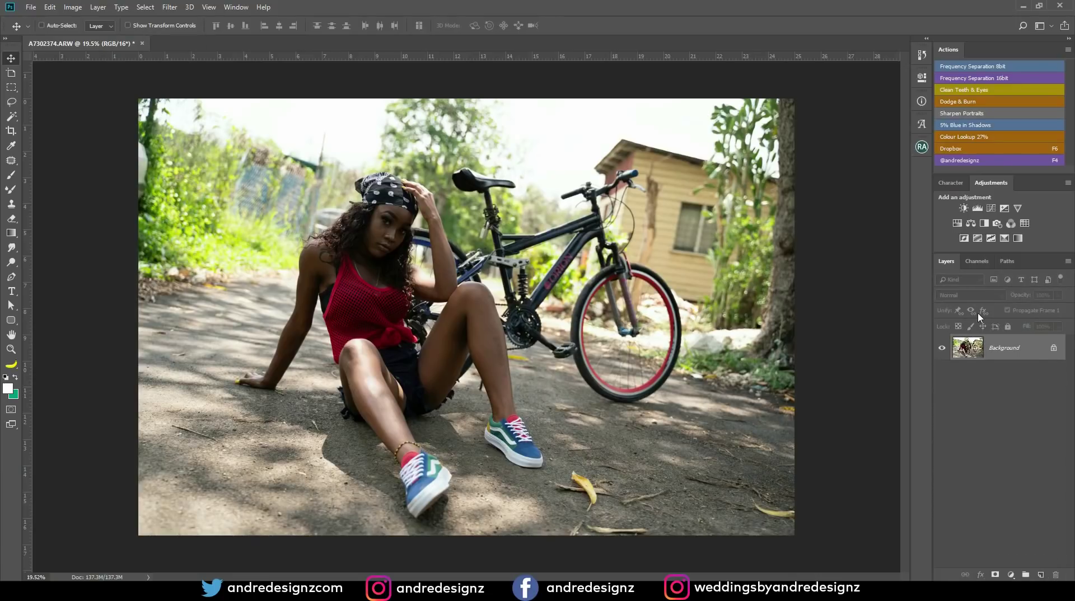
pyautogui.hotkey('ctrl', 'z')
# Step: Apply the Camera Raw Filter with automatic tone adjustments to the Background copy layer
pyautogui.click(170, 7)
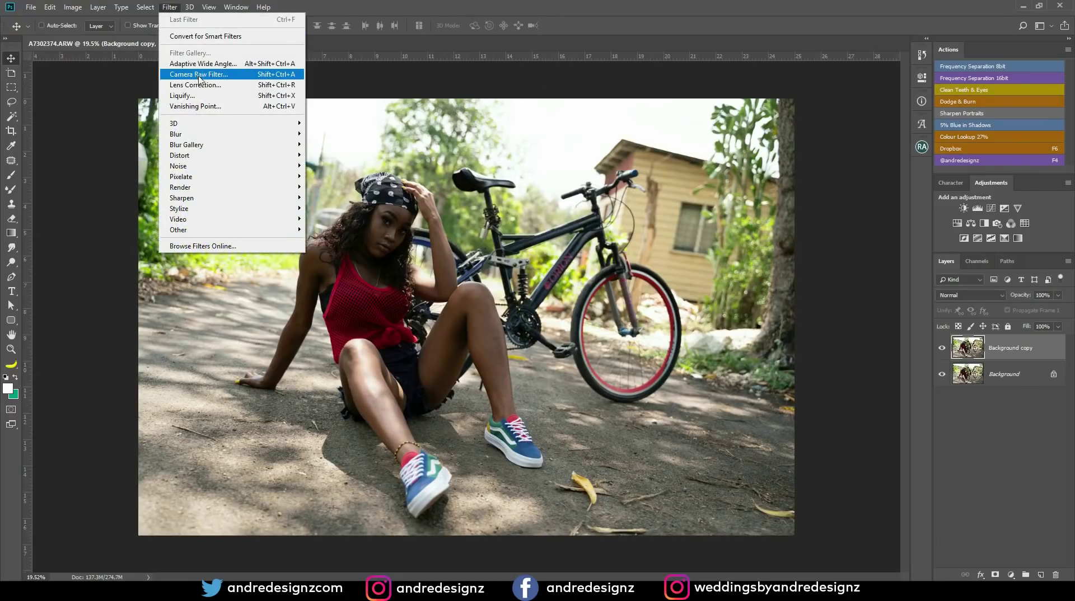
pyautogui.click(204, 79)
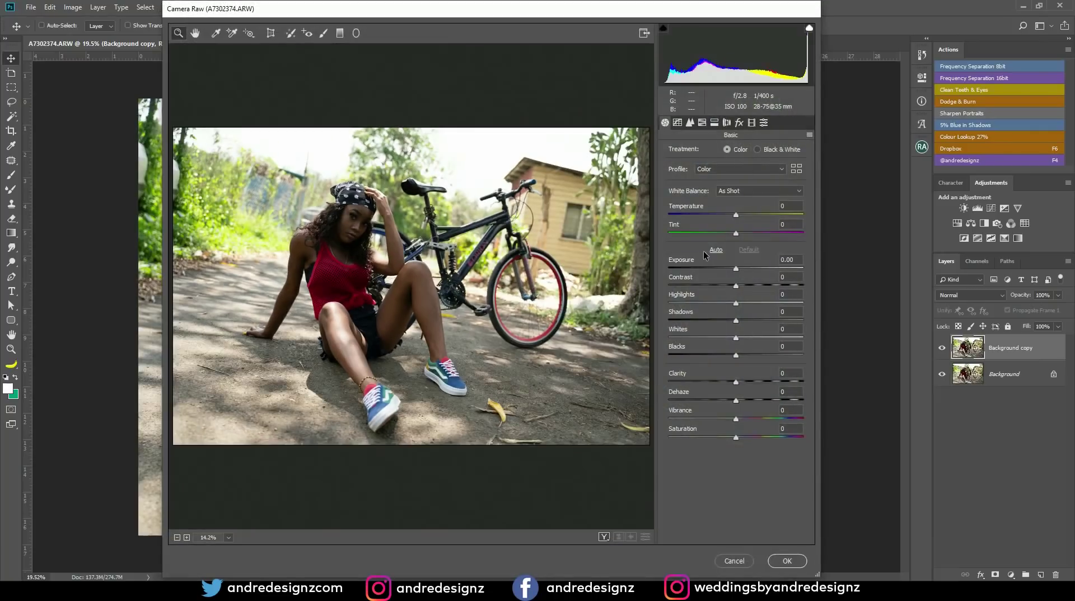
pyautogui.click(715, 250)
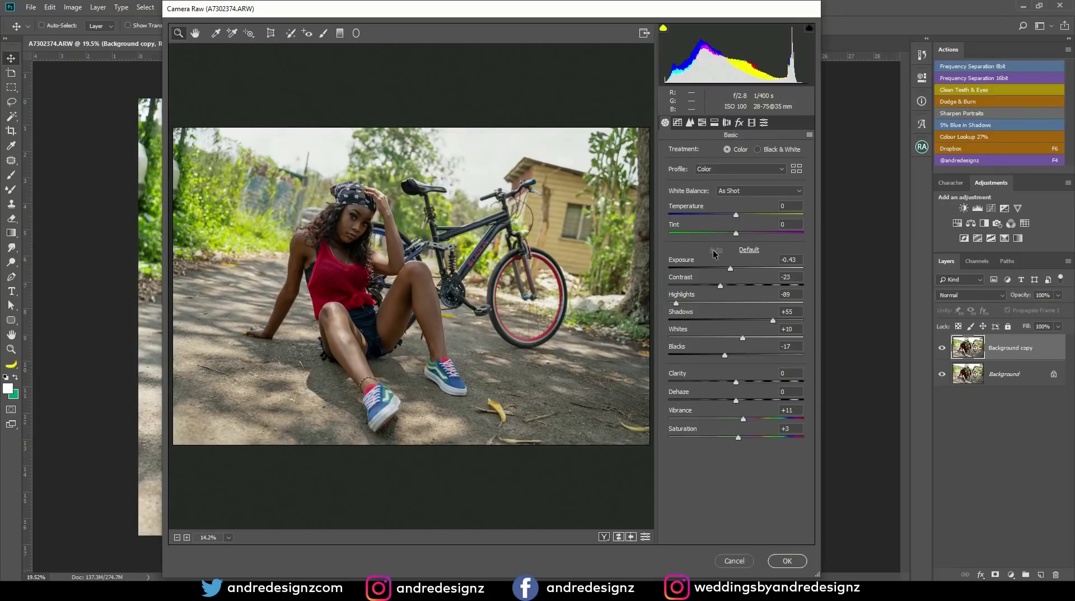
pyautogui.click(780, 560)
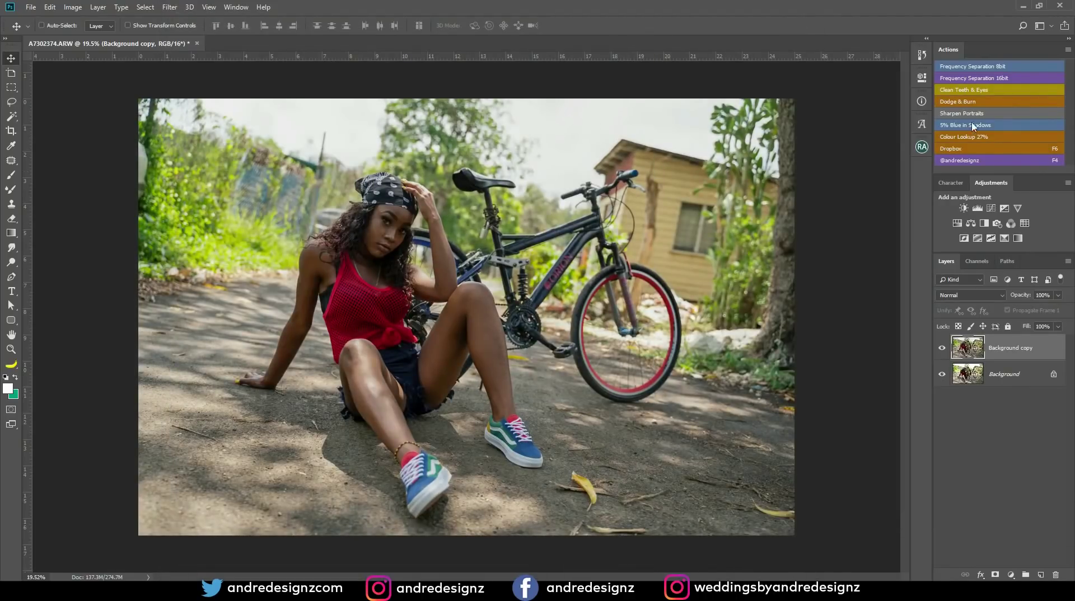
# Step: Run the Frequency Separation 16bit action on the adjusted copy, with a Gaussian Blur radius of 6.4 pixels
pyautogui.click(987, 80)
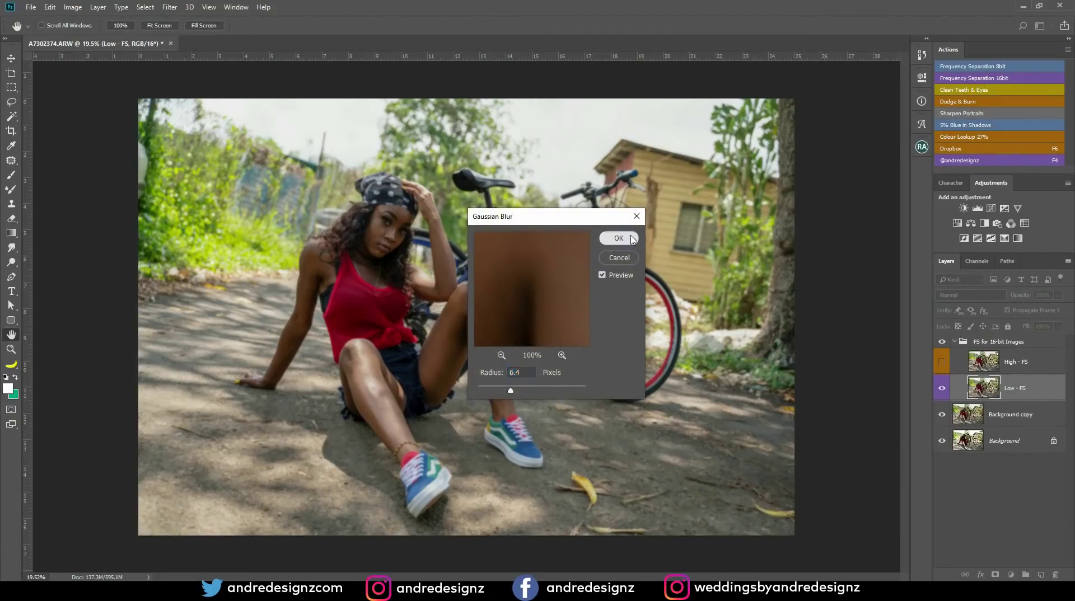
pyautogui.click(619, 238)
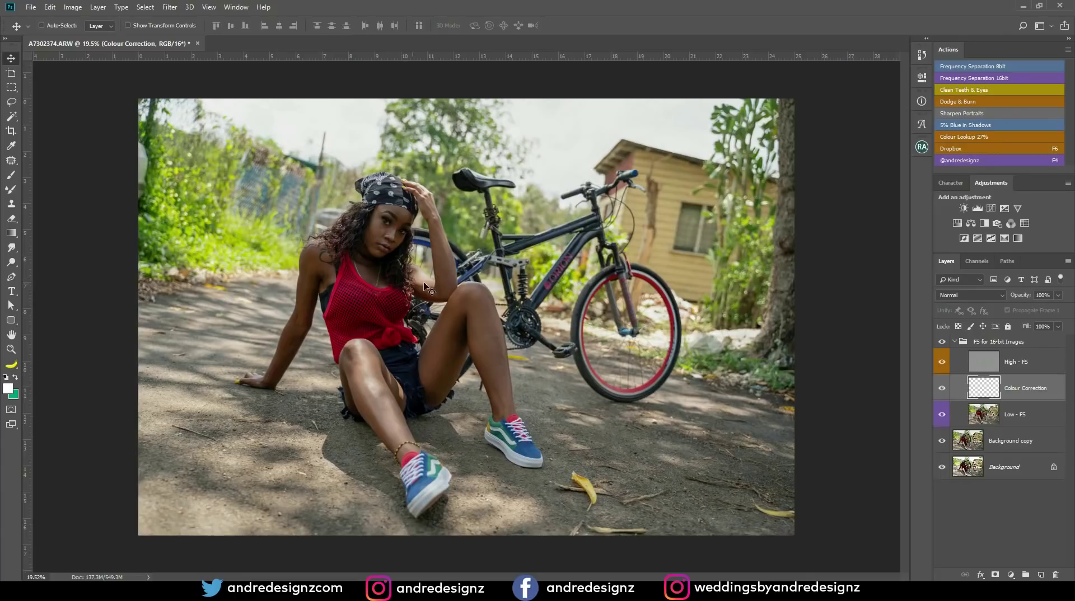
# Step: Select the Low - FS layer and activate the Mixer Brush for smoothing the face
pyautogui.scroll(5, 387, 241)
pyautogui.scroll(5, 387, 241)
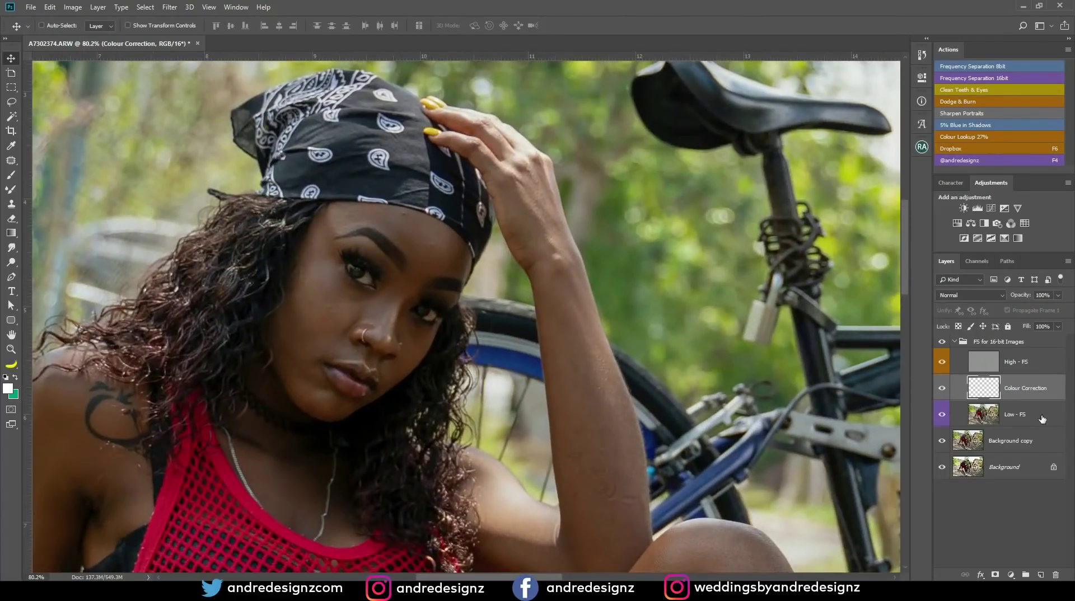
pyautogui.click(1042, 419)
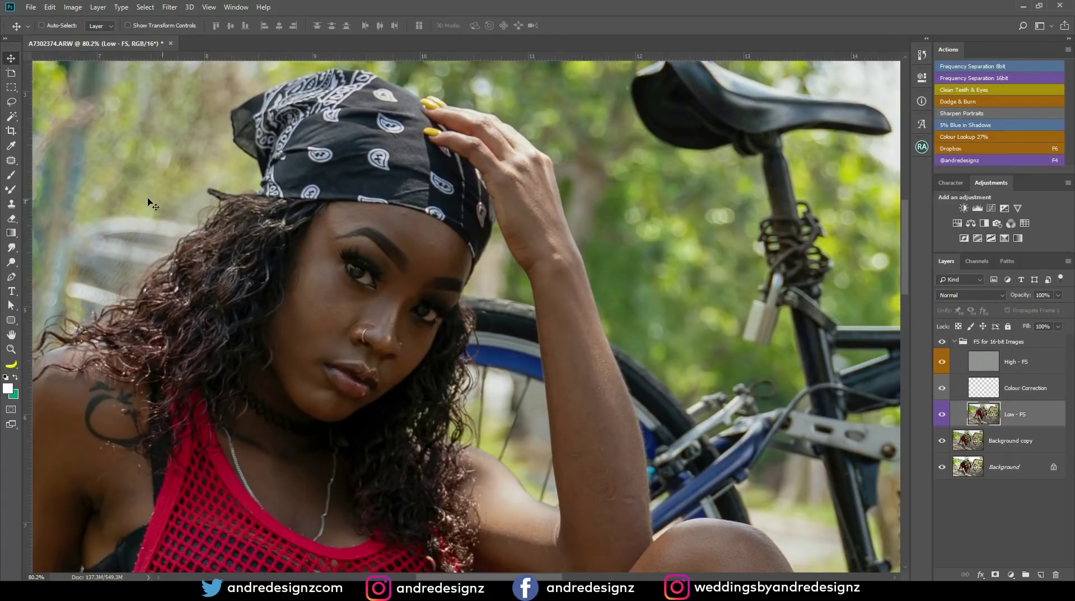
pyautogui.click(11, 192)
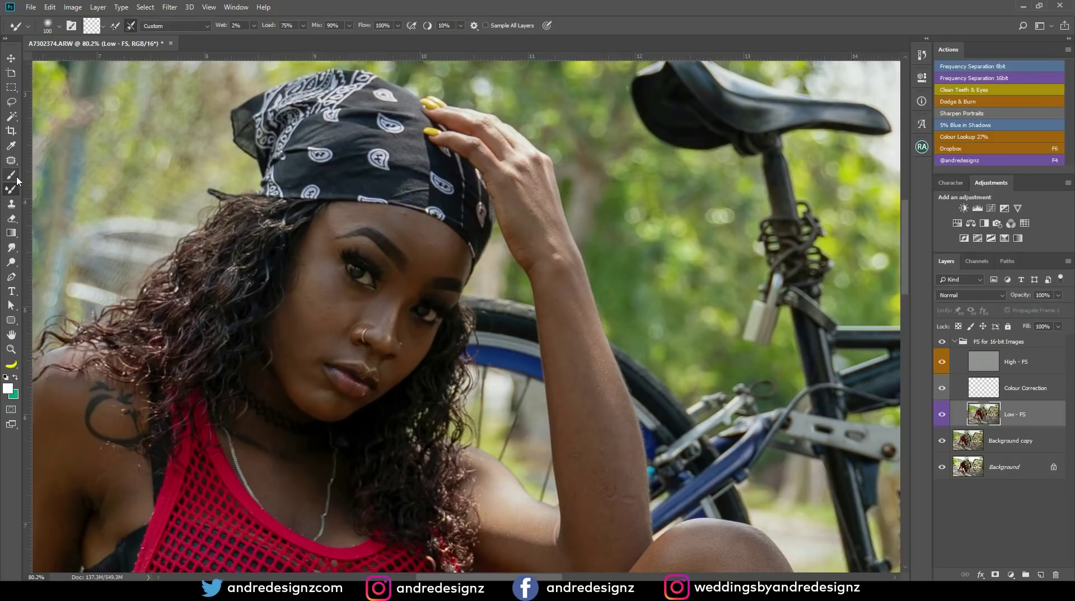
pyautogui.click(11, 177)
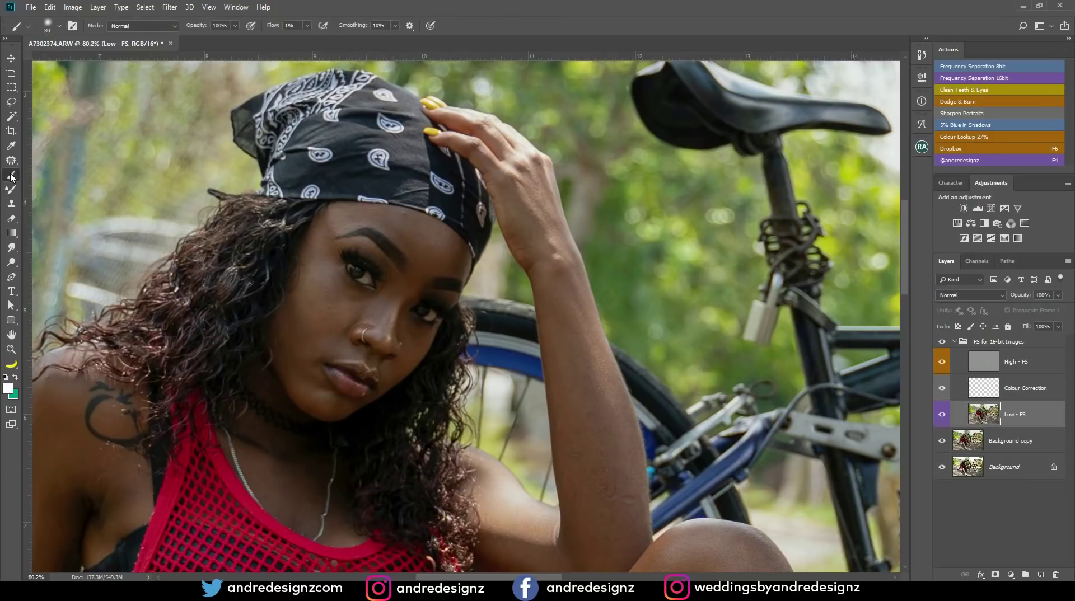
pyautogui.click(15, 220)
pyautogui.click(10, 191)
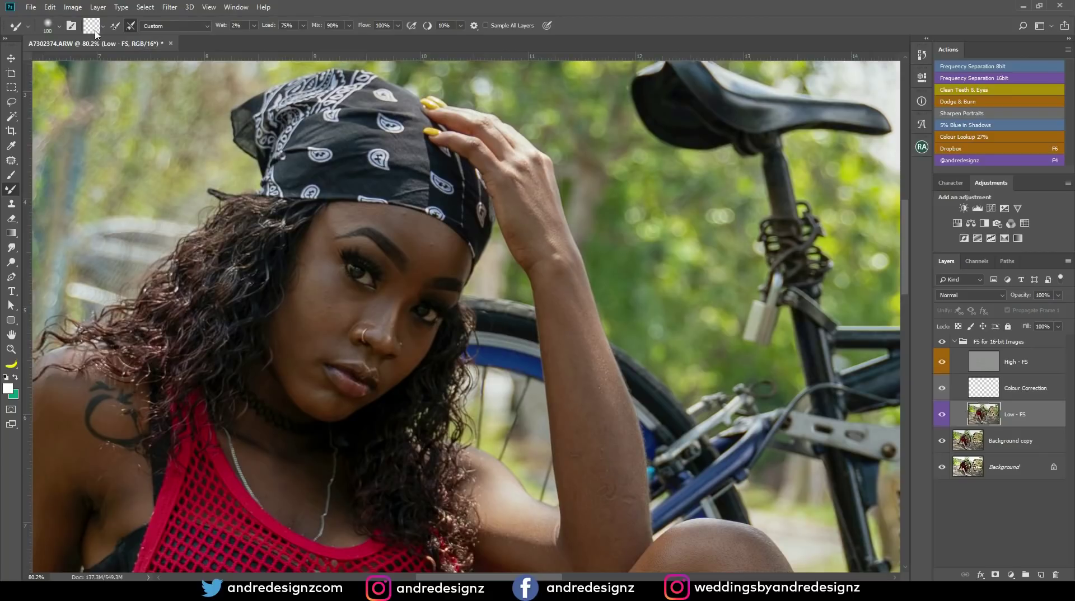
pyautogui.click(116, 27)
pyautogui.click(115, 27)
# Step: Blend the skin tones across the forehead and down the cheek with a smaller Mixer Brush on the Low - FS layer
pyautogui.press('[')
pyautogui.press('[')
pyautogui.press('[')
pyautogui.press('[')
pyautogui.press('[')
pyautogui.moveTo(447, 248)
pyautogui.mouseDown()
pyautogui.moveTo(425, 263)
pyautogui.moveTo(422, 231)
pyautogui.moveTo(415, 241)
pyautogui.moveTo(431, 242)
pyautogui.moveTo(429, 259)
pyautogui.moveTo(436, 240)
pyautogui.moveTo(458, 256)
pyautogui.moveTo(406, 238)
pyautogui.moveTo(415, 243)
pyautogui.moveTo(399, 216)
pyautogui.moveTo(417, 228)
pyautogui.moveTo(399, 222)
pyautogui.moveTo(415, 248)
pyautogui.mouseUp()
pyautogui.moveTo(358, 228)
pyautogui.mouseDown()
pyautogui.moveTo(350, 217)
pyautogui.moveTo(326, 242)
pyautogui.moveTo(333, 228)
pyautogui.mouseUp()
pyautogui.moveTo(319, 276)
pyautogui.mouseDown()
pyautogui.moveTo(329, 303)
pyautogui.moveTo(328, 268)
pyautogui.moveTo(348, 310)
pyautogui.moveTo(346, 298)
pyautogui.moveTo(347, 312)
pyautogui.moveTo(332, 315)
pyautogui.moveTo(325, 289)
pyautogui.moveTo(301, 327)
pyautogui.moveTo(297, 310)
pyautogui.moveTo(307, 345)
pyautogui.moveTo(281, 332)
pyautogui.moveTo(299, 375)
pyautogui.moveTo(283, 360)
pyautogui.moveTo(319, 406)
pyautogui.moveTo(313, 380)
pyautogui.mouseUp()
pyautogui.moveTo(311, 299)
pyautogui.mouseDown()
pyautogui.moveTo(318, 277)
pyautogui.moveTo(328, 336)
pyautogui.moveTo(322, 281)
pyautogui.moveTo(336, 324)
pyautogui.moveTo(323, 278)
pyautogui.moveTo(342, 306)
pyautogui.moveTo(336, 289)
pyautogui.moveTo(365, 302)
pyautogui.moveTo(334, 283)
pyautogui.moveTo(348, 296)
pyautogui.moveTo(341, 284)
pyautogui.moveTo(318, 291)
pyautogui.moveTo(309, 323)
pyautogui.moveTo(309, 286)
pyautogui.moveTo(299, 323)
pyautogui.moveTo(300, 294)
pyautogui.moveTo(311, 347)
pyautogui.moveTo(321, 275)
pyautogui.moveTo(347, 318)
pyautogui.moveTo(322, 281)
pyautogui.moveTo(323, 253)
pyautogui.moveTo(326, 312)
pyautogui.moveTo(323, 267)
pyautogui.moveTo(336, 310)
pyautogui.moveTo(355, 302)
pyautogui.moveTo(332, 288)
pyautogui.moveTo(324, 315)
pyautogui.moveTo(305, 336)
pyautogui.moveTo(294, 331)
pyautogui.moveTo(297, 357)
pyautogui.moveTo(289, 314)
pyautogui.moveTo(295, 367)
pyautogui.moveTo(314, 394)
pyautogui.moveTo(304, 378)
pyautogui.moveTo(332, 395)
pyautogui.moveTo(322, 406)
pyautogui.moveTo(297, 378)
pyautogui.moveTo(321, 311)
pyautogui.moveTo(307, 322)
pyautogui.moveTo(308, 293)
pyautogui.moveTo(297, 305)
pyautogui.moveTo(328, 290)
pyautogui.moveTo(323, 330)
pyautogui.moveTo(346, 326)
pyautogui.moveTo(338, 211)
pyautogui.moveTo(310, 283)
pyautogui.mouseUp()
pyautogui.moveTo(428, 246)
pyautogui.mouseDown()
pyautogui.moveTo(386, 217)
pyautogui.moveTo(384, 237)
pyautogui.mouseUp()
pyautogui.moveTo(465, 224)
pyautogui.mouseDown()
pyautogui.moveTo(435, 210)
pyautogui.moveTo(456, 244)
pyautogui.moveTo(429, 240)
pyautogui.moveTo(455, 268)
pyautogui.moveTo(447, 248)
pyautogui.moveTo(390, 221)
pyautogui.moveTo(404, 222)
pyautogui.mouseUp()
# Step: Smooth the tones along the nose with the Mixer Brush at size 35, and compare the image with and without the frequency separation group
pyautogui.press('[')
pyautogui.press('[')
pyautogui.moveTo(401, 306); pyautogui.dragTo(393, 321)
pyautogui.moveTo(325, 321); pyautogui.dragTo(349, 245)
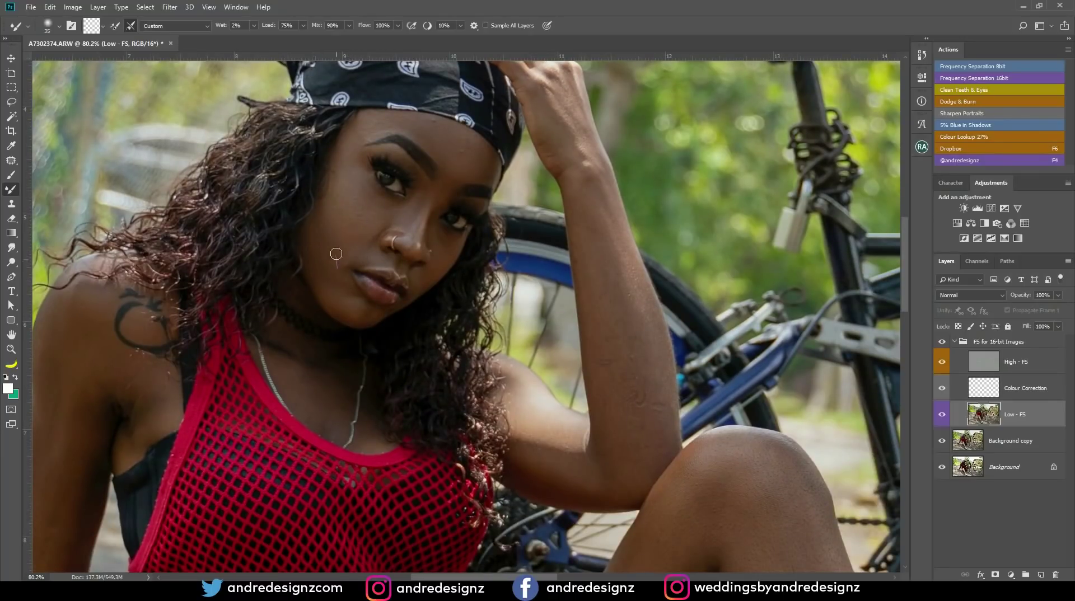
pyautogui.scroll(-3, 336, 254)
pyautogui.hscroll(2, 336, 254)
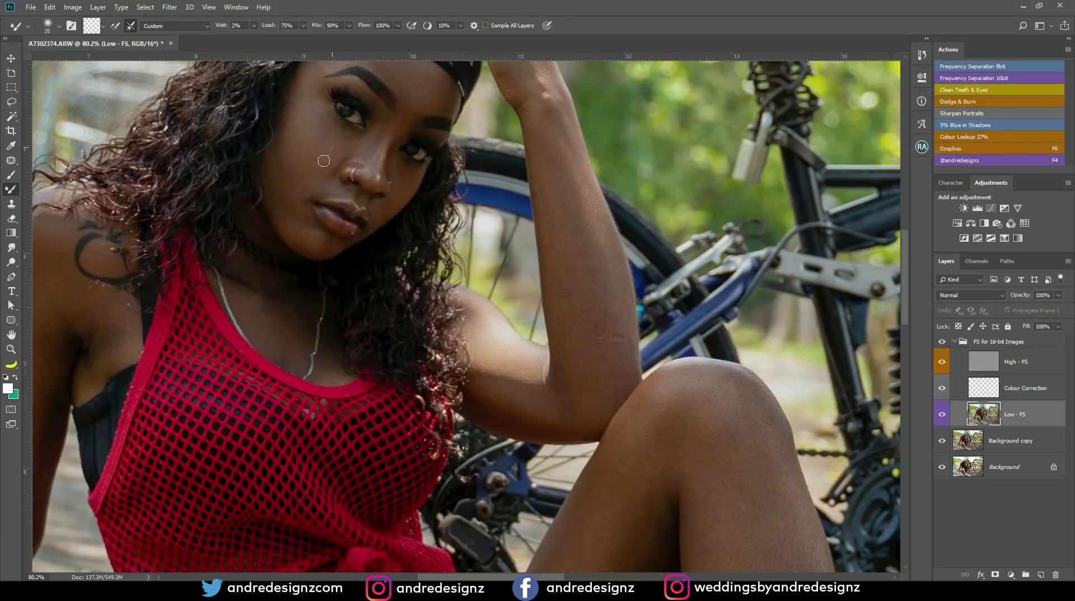
pyautogui.moveTo(443, 131); pyautogui.dragTo(421, 243)
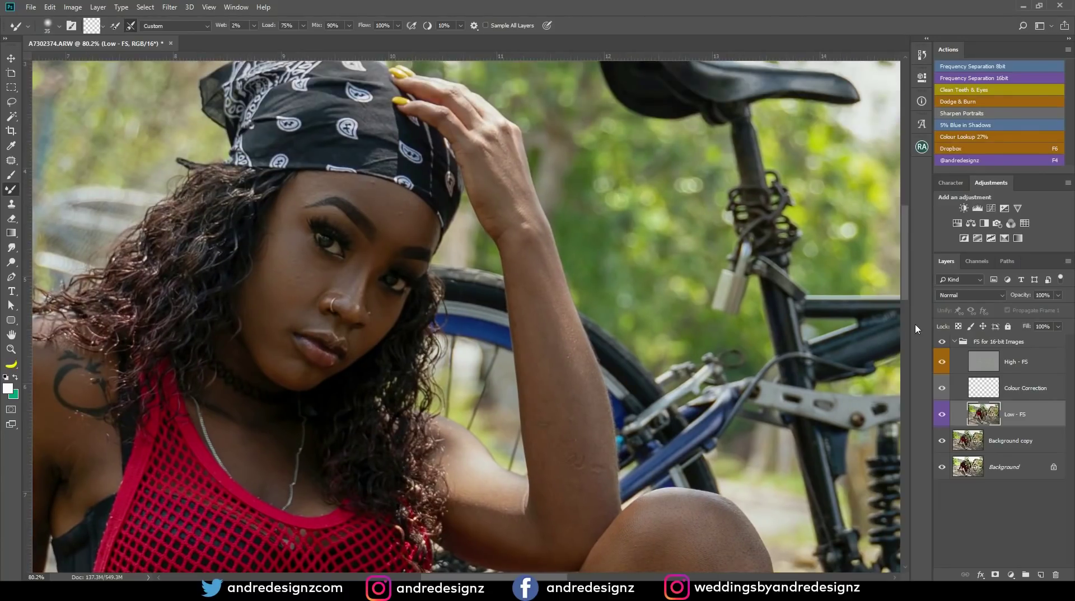
pyautogui.click(943, 343)
pyautogui.click(942, 343)
# Step: Remove the blemishes on the upper forehead on the High - FS layer with the Clone Stamp at size 15, sampling clean forehead skin
pyautogui.click(983, 364)
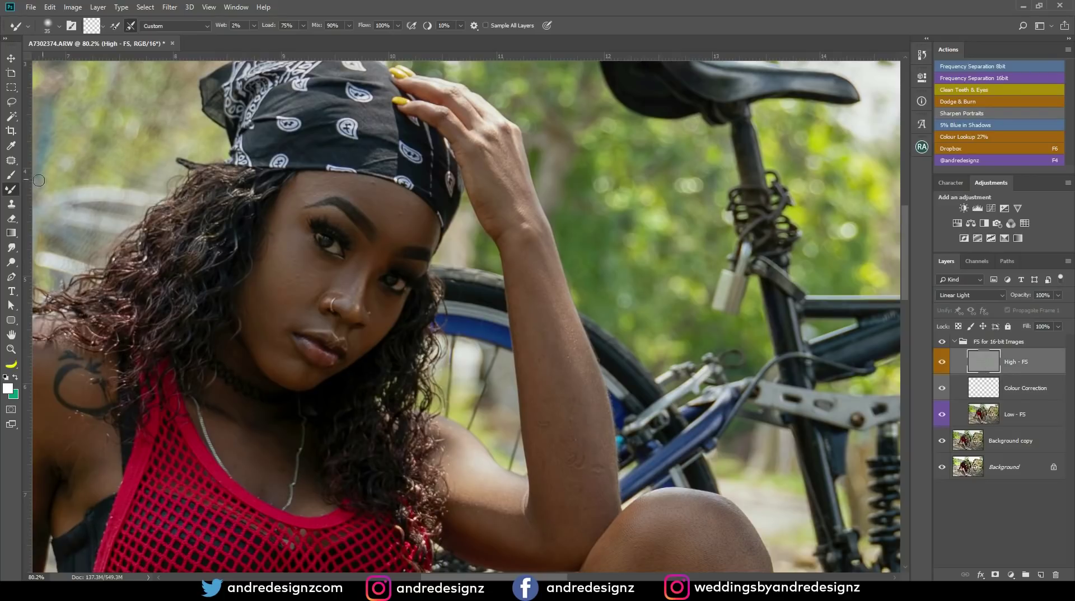
pyautogui.click(12, 205)
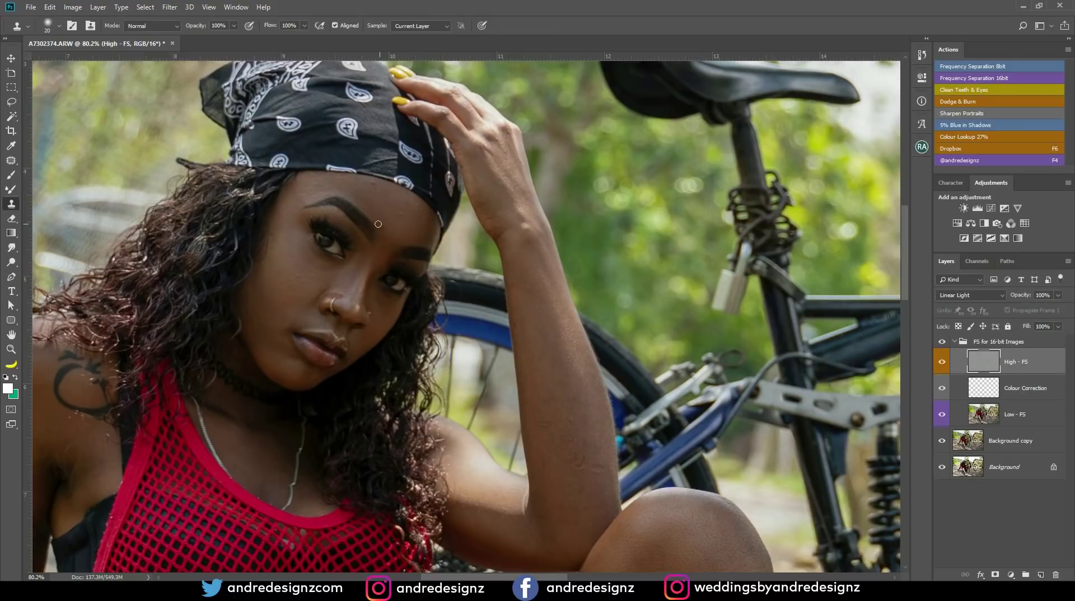
pyautogui.scroll(3, 368, 220)
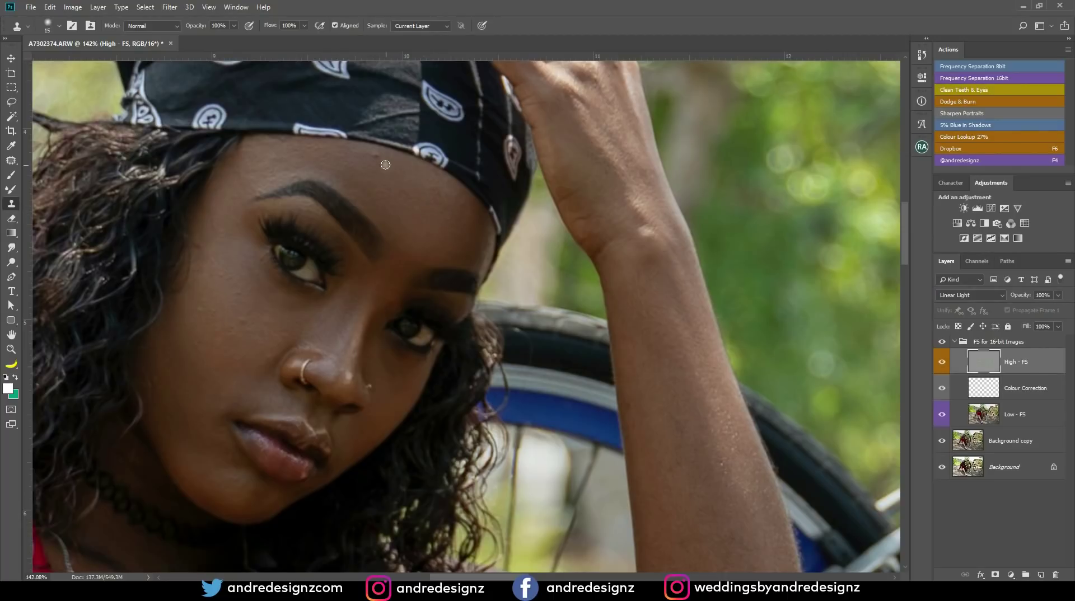
pyautogui.keyDown('alt'); pyautogui.click(393, 207); pyautogui.keyUp('alt')
pyautogui.click(373, 154)
pyautogui.keyDown('alt'); pyautogui.click(396, 205); pyautogui.keyUp('alt')
pyautogui.click(380, 159)
pyautogui.press('z')
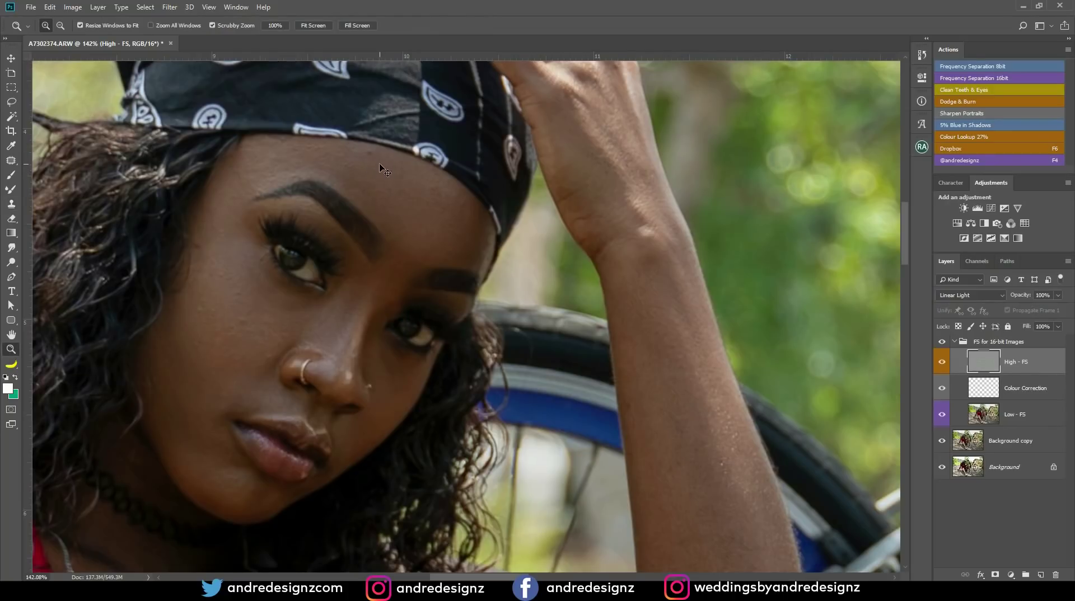
pyautogui.press('s')
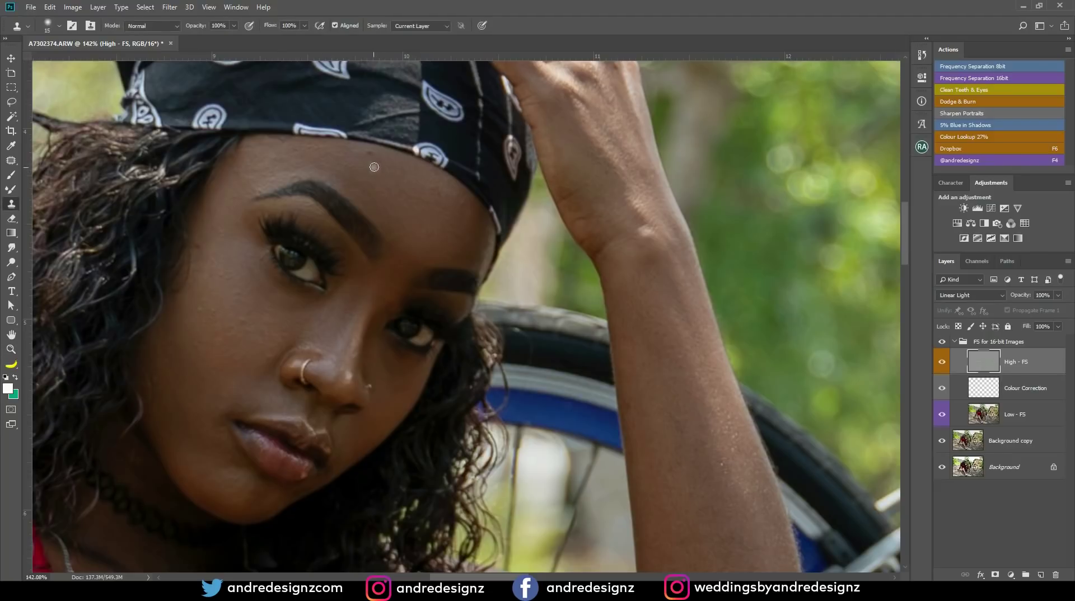
# Step: Clone clean skin texture over the blemishes on the cheek beside the nose ring
pyautogui.click(241, 314)
pyautogui.keyDown('alt'); pyautogui.click(277, 343); pyautogui.keyUp('alt')
pyautogui.moveTo(270, 346); pyautogui.dragTo(266, 366)
pyautogui.keyDown('alt'); pyautogui.click(250, 326); pyautogui.keyUp('alt')
pyautogui.click(251, 349)
# Step: Clone out the small blemishes beside the corner of the mouth and along the lower cheek
pyautogui.moveTo(389, 373); pyautogui.dragTo(402, 264)
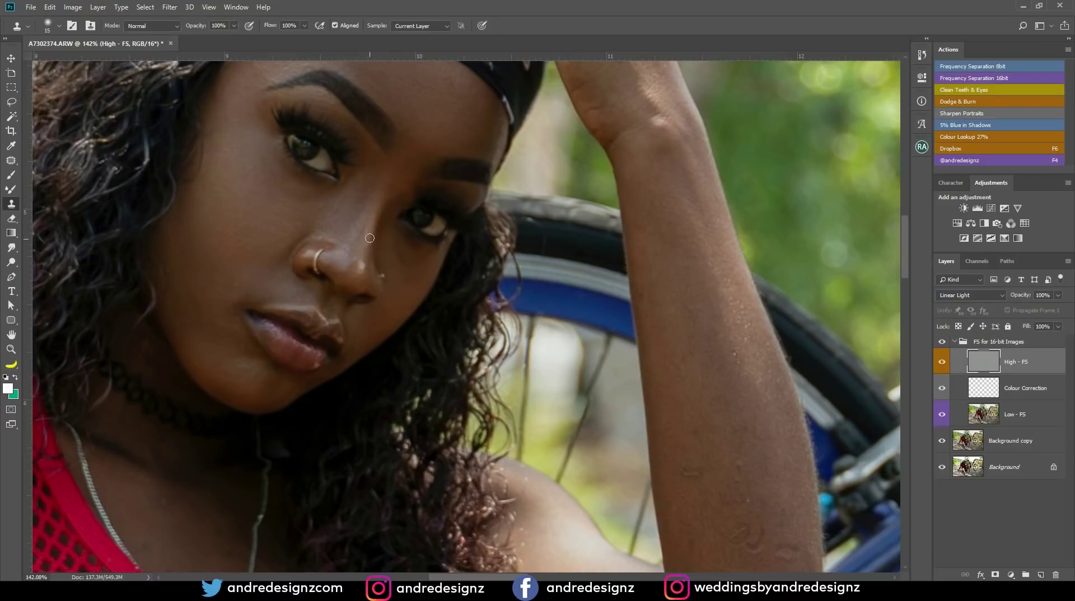
pyautogui.moveTo(286, 322)
pyautogui.mouseDown()
pyautogui.moveTo(349, 187)
pyautogui.moveTo(382, 154)
pyautogui.mouseUp()
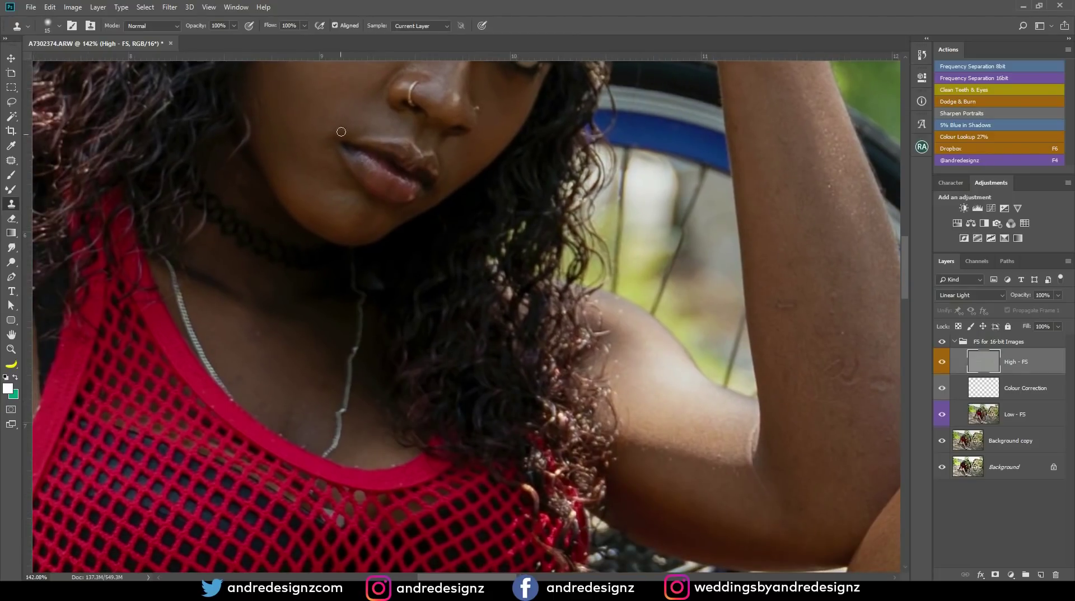
pyautogui.click(334, 130)
pyautogui.click(334, 144)
pyautogui.click(282, 112)
pyautogui.click(287, 160)
# Step: Clone out the spots on the chest between the necklace strands
pyautogui.moveTo(304, 186); pyautogui.dragTo(321, 83)
pyautogui.click(277, 227)
pyautogui.click(276, 258)
pyautogui.click(258, 274)
pyautogui.click(282, 299)
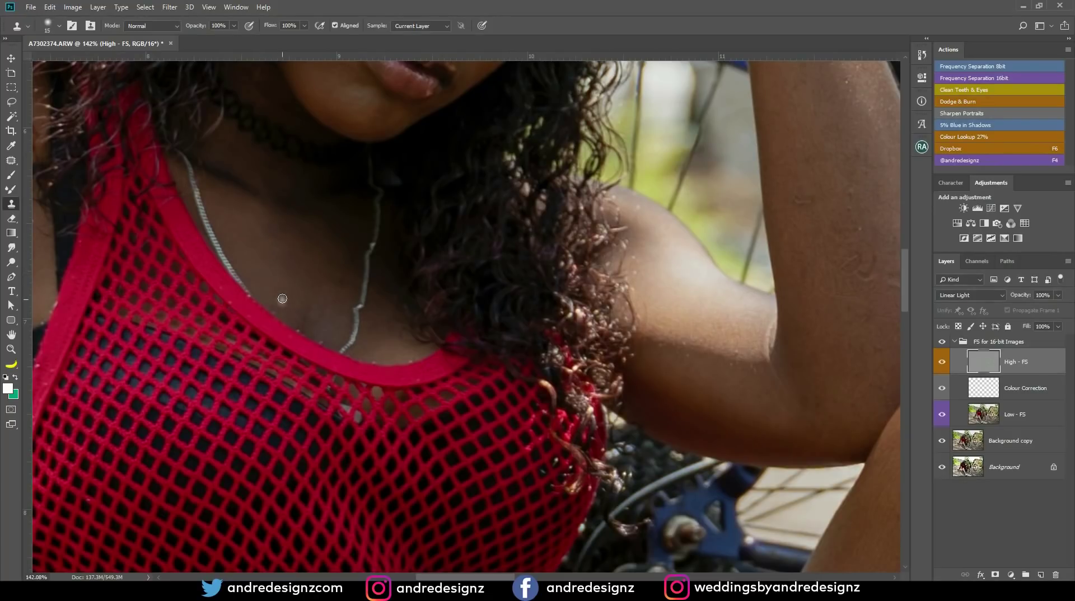
# Step: Clone out the remaining spots on the chest and the small blemishes along the chin on the High - FS layer
pyautogui.click(341, 284)
pyautogui.click(326, 304)
pyautogui.moveTo(293, 252)
pyautogui.mouseDown()
pyautogui.moveTo(346, 301)
pyautogui.moveTo(356, 342)
pyautogui.moveTo(408, 288)
pyautogui.moveTo(357, 246)
pyautogui.moveTo(329, 341)
pyautogui.moveTo(338, 360)
pyautogui.mouseUp()
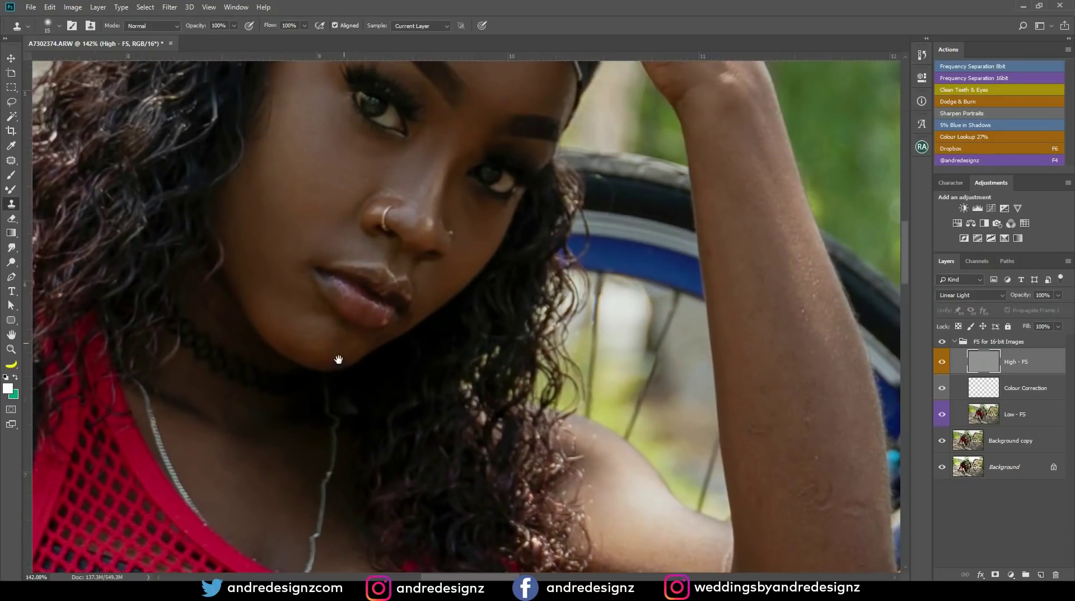
pyautogui.keyDown('alt'); pyautogui.click(336, 342); pyautogui.keyUp('alt')
pyautogui.click(356, 339)
pyautogui.keyDown('alt'); pyautogui.click(336, 338); pyautogui.keyUp('alt')
pyautogui.click(319, 346)
# Step: Blend the uneven tones of the chest on the Low - FS layer with the Mixer Brush at size 50
pyautogui.moveTo(353, 298)
pyautogui.mouseDown()
pyautogui.moveTo(336, 374)
pyautogui.moveTo(331, 262)
pyautogui.mouseUp()
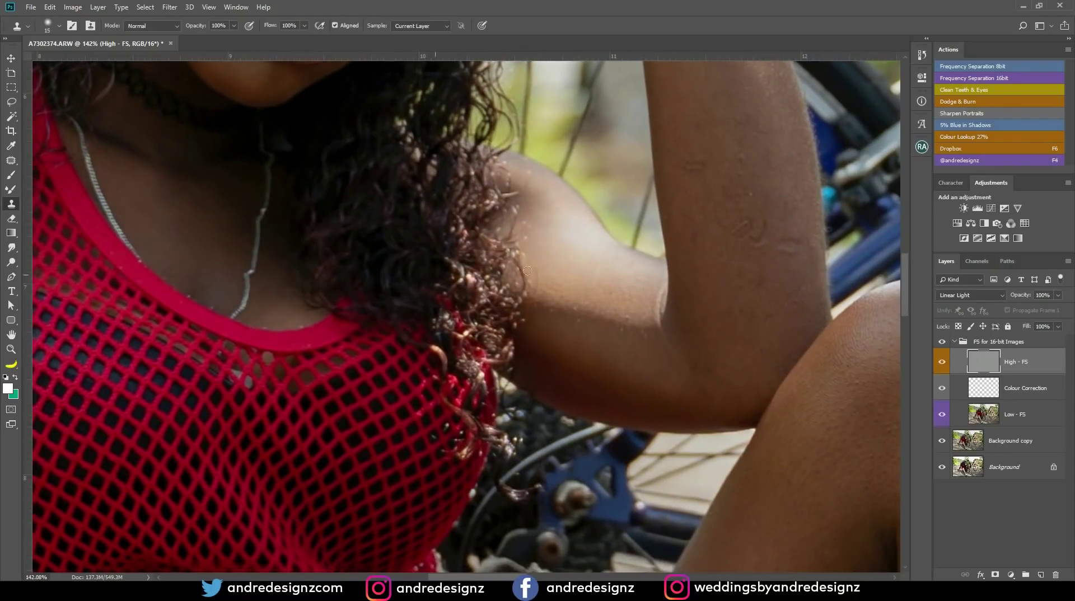
pyautogui.click(1002, 417)
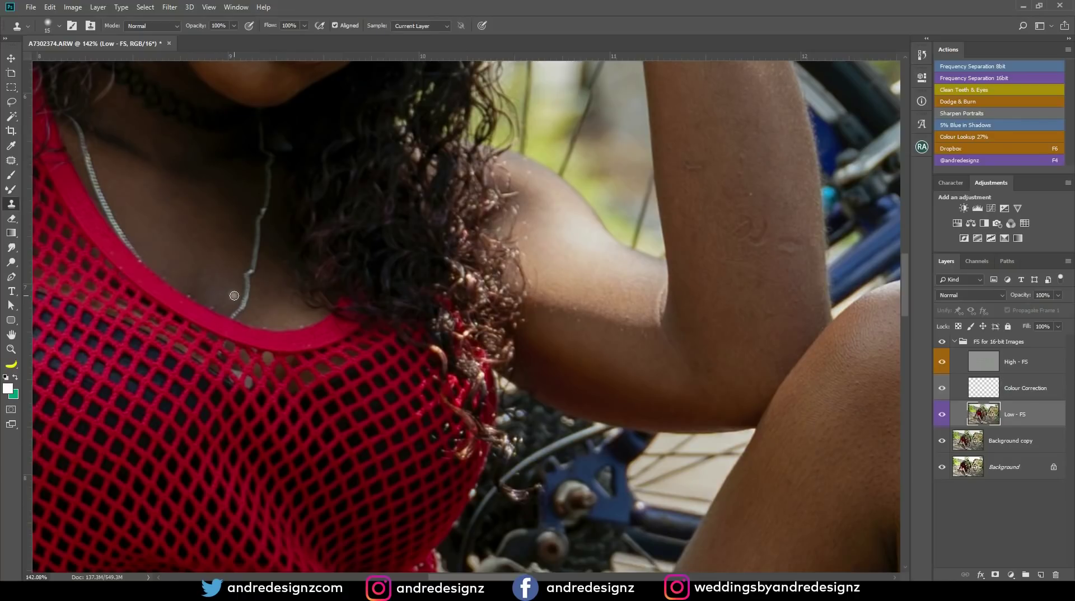
pyautogui.press('b')
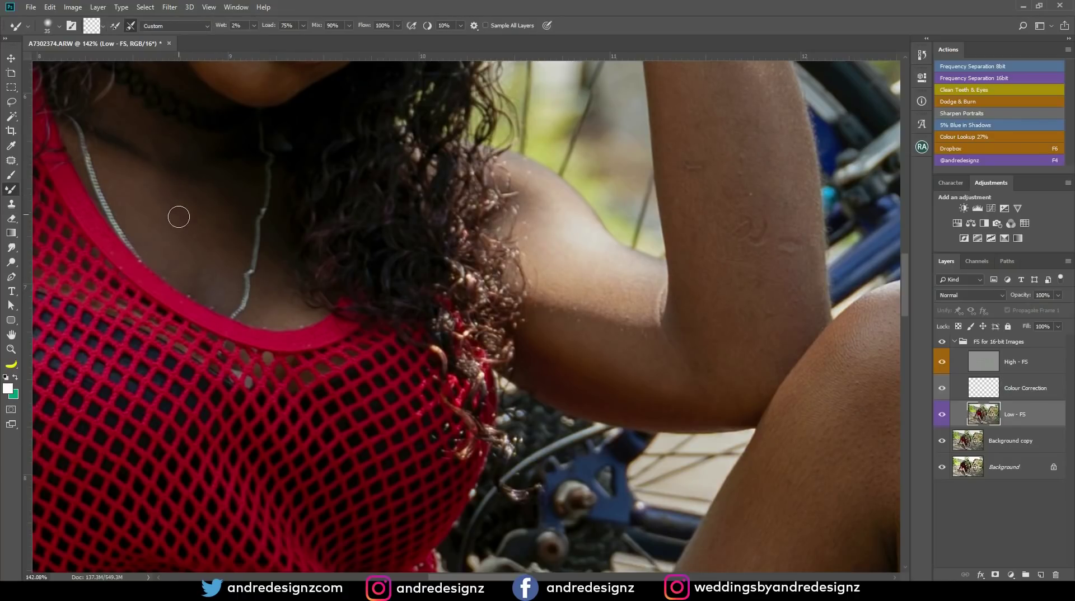
pyautogui.press(']')
pyautogui.press(']')
pyautogui.press(']')
pyautogui.moveTo(166, 219)
pyautogui.mouseDown()
pyautogui.moveTo(173, 252)
pyautogui.moveTo(141, 199)
pyautogui.moveTo(192, 221)
pyautogui.moveTo(216, 250)
pyautogui.moveTo(205, 208)
pyautogui.moveTo(218, 216)
pyautogui.moveTo(196, 218)
pyautogui.moveTo(219, 209)
pyautogui.moveTo(218, 222)
pyautogui.moveTo(218, 186)
pyautogui.moveTo(203, 204)
pyautogui.moveTo(222, 206)
pyautogui.moveTo(224, 260)
pyautogui.moveTo(189, 245)
pyautogui.moveTo(120, 154)
pyautogui.moveTo(230, 270)
pyautogui.mouseUp()
# Step: Smooth the tones along the supporting arm from upper arm to forearm with the Mixer Brush at size 100
pyautogui.moveTo(218, 233); pyautogui.dragTo(753, 152)
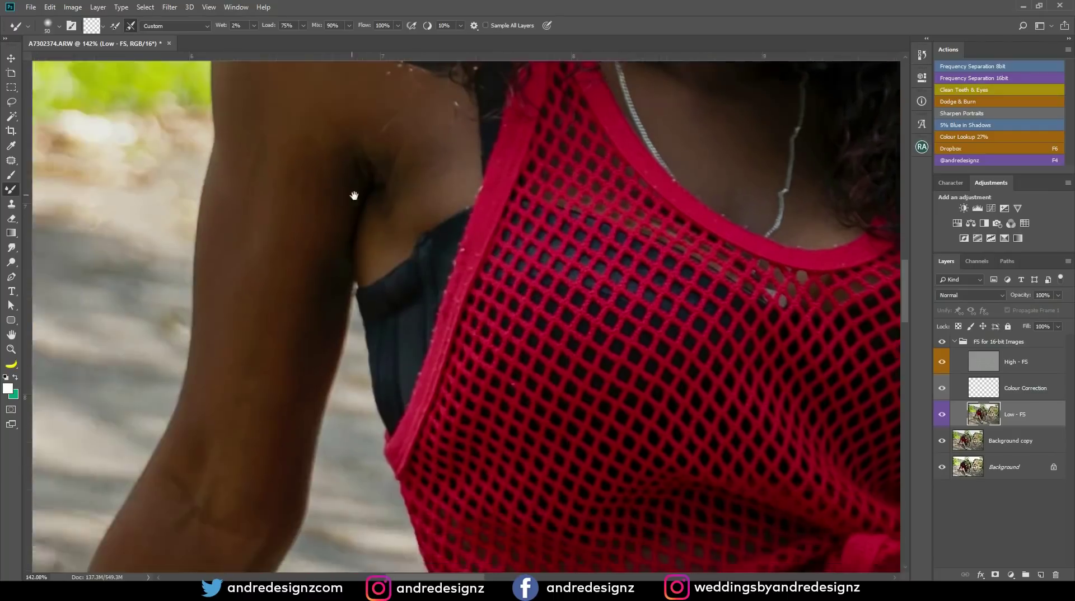
pyautogui.scroll(-3, 412, 283)
pyautogui.scroll(-2, 361, 260)
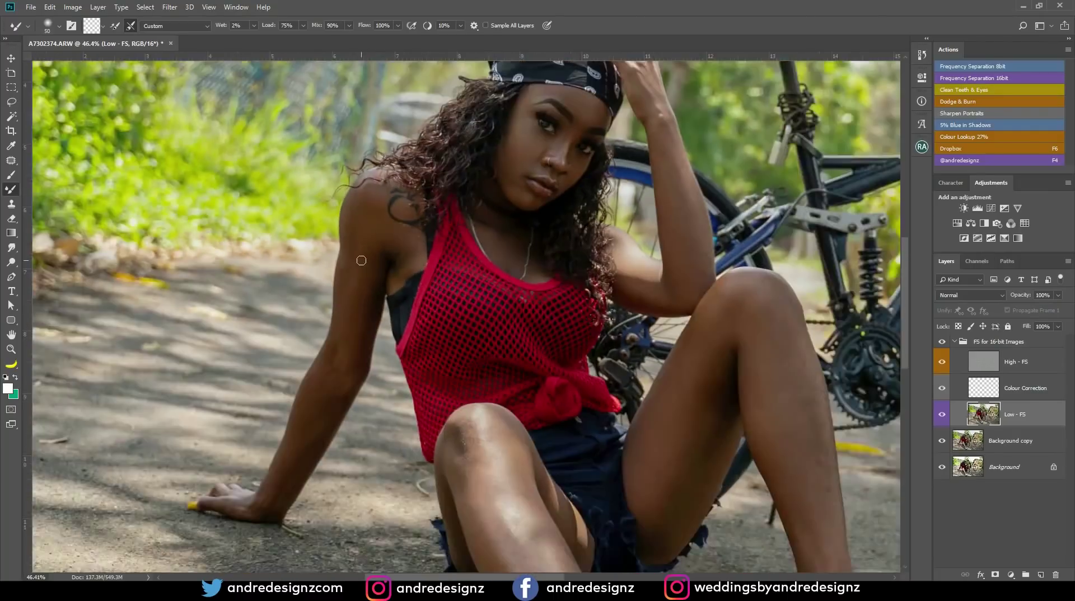
pyautogui.scroll(-1, 361, 260)
pyautogui.press(']')
pyautogui.press(']')
pyautogui.moveTo(357, 244); pyautogui.dragTo(349, 342)
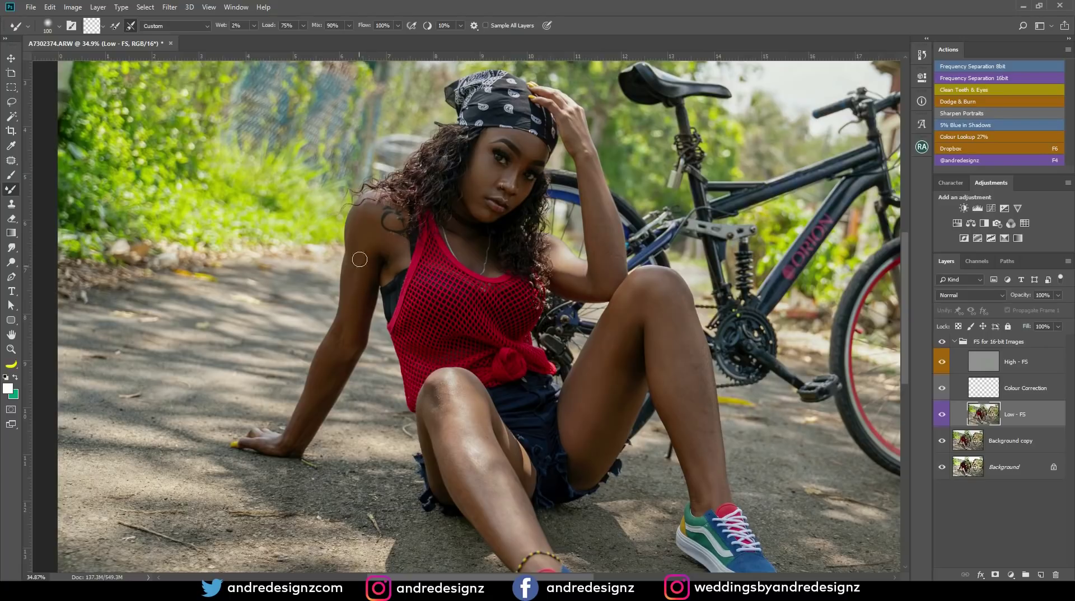
pyautogui.moveTo(358, 329); pyautogui.dragTo(313, 406)
pyautogui.moveTo(331, 366); pyautogui.dragTo(306, 425)
# Step: Clean the skin texture of the supporting upper arm on the High - FS layer with the Clone Stamp at size 70
pyautogui.click(990, 361)
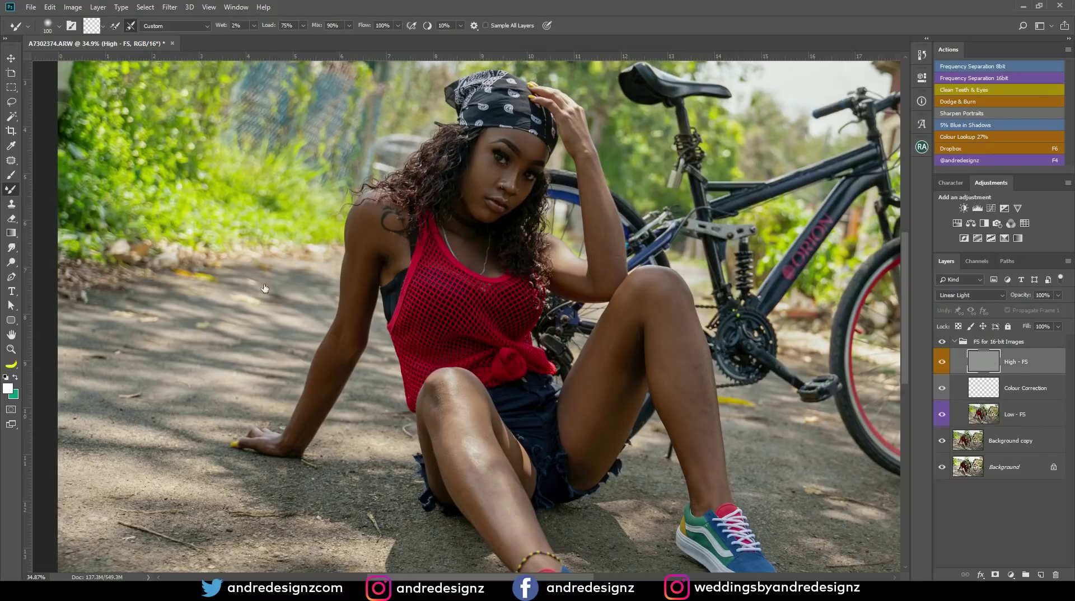
pyautogui.press('s')
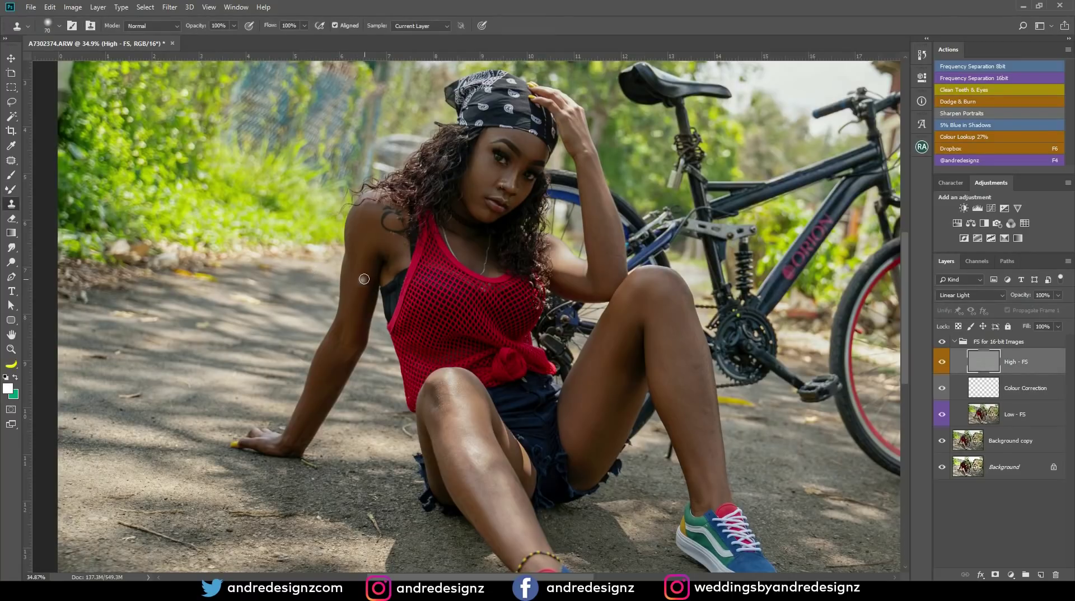
pyautogui.scroll(1, 360, 271)
pyautogui.scroll(1, 380, 277)
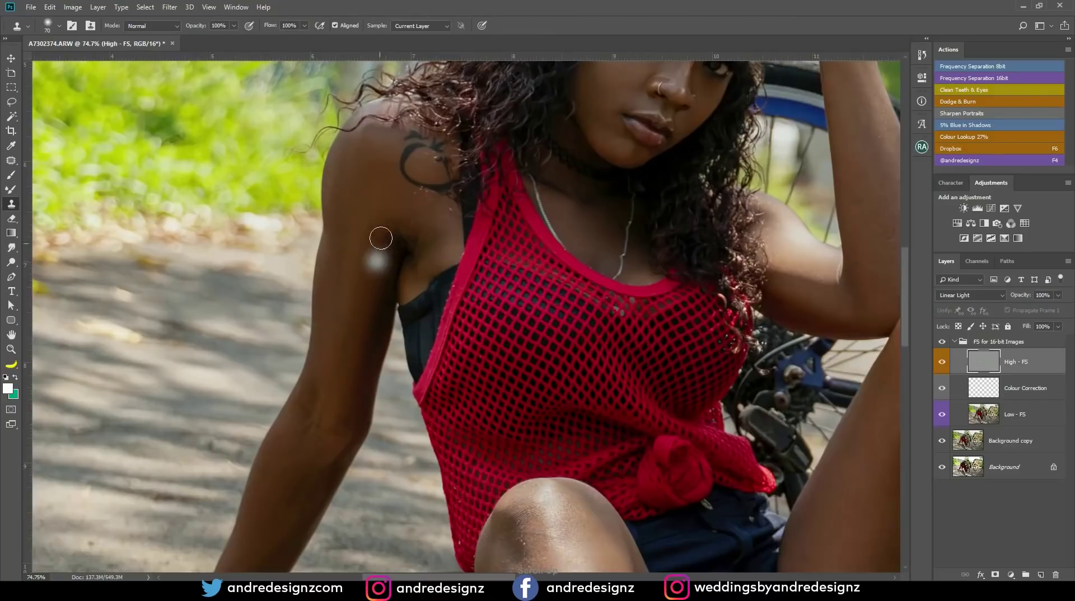
pyautogui.moveTo(363, 261)
pyautogui.mouseDown()
pyautogui.moveTo(351, 318)
pyautogui.moveTo(371, 253)
pyautogui.moveTo(348, 235)
pyautogui.moveTo(338, 299)
pyautogui.mouseUp()
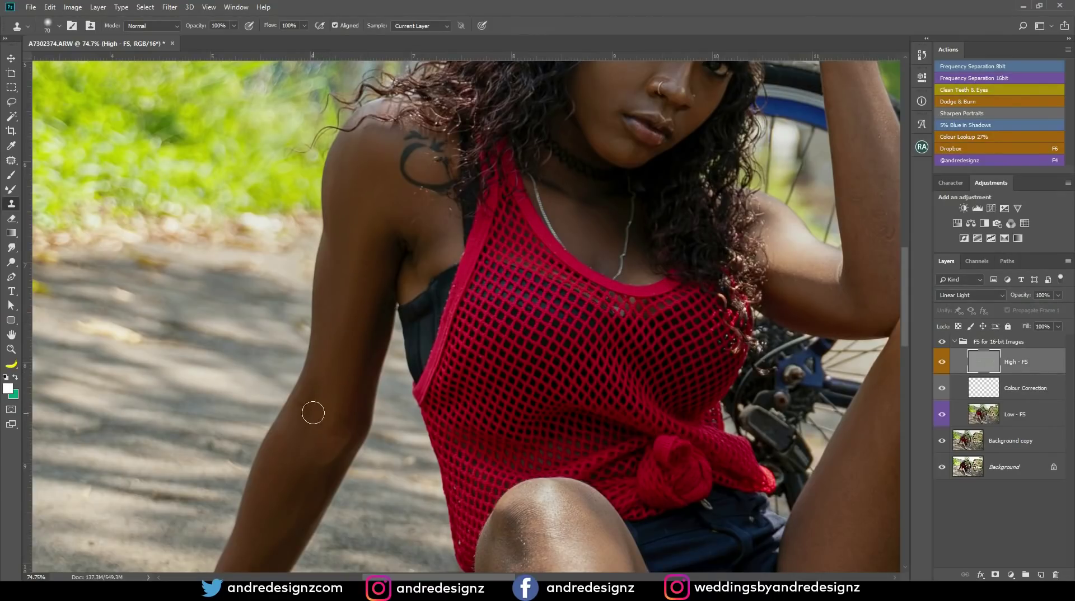
# Step: Clone clean skin texture down the supporting forearm toward the wrist, sampling from nearby smooth skin
pyautogui.moveTo(351, 327); pyautogui.dragTo(359, 223)
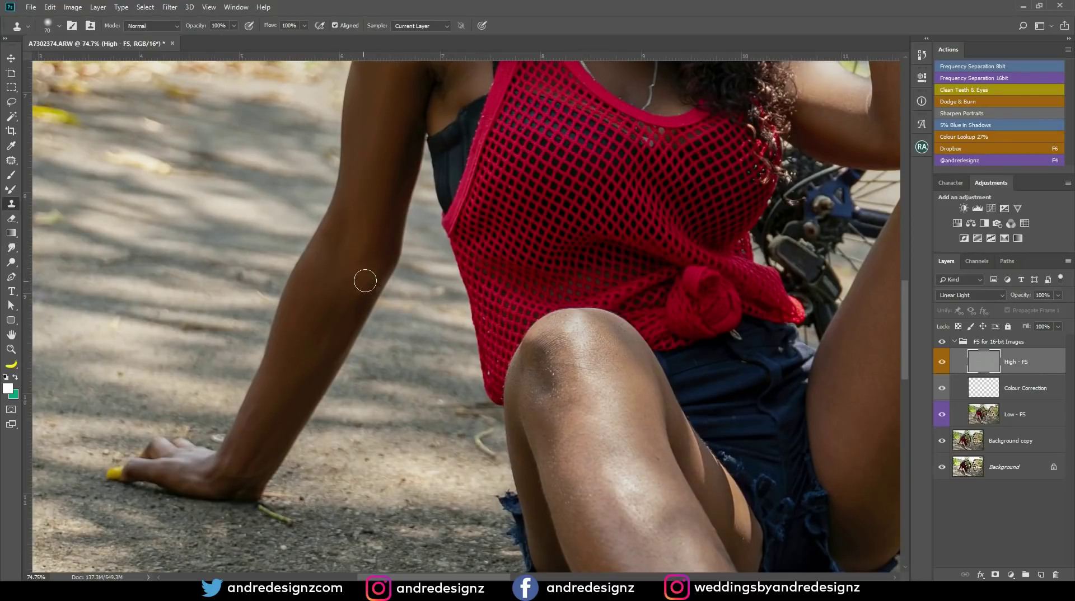
pyautogui.keyDown('alt'); pyautogui.click(287, 376); pyautogui.keyUp('alt')
pyautogui.moveTo(262, 404)
pyautogui.mouseDown()
pyautogui.moveTo(244, 461)
pyautogui.moveTo(226, 470)
pyautogui.moveTo(271, 398)
pyautogui.moveTo(242, 486)
pyautogui.moveTo(307, 338)
pyautogui.moveTo(267, 428)
pyautogui.moveTo(222, 479)
pyautogui.moveTo(265, 413)
pyautogui.moveTo(260, 451)
pyautogui.mouseUp()
pyautogui.keyDown('alt'); pyautogui.click(277, 395); pyautogui.keyUp('alt')
pyautogui.keyDown('alt'); pyautogui.click(308, 350); pyautogui.keyUp('alt')
pyautogui.moveTo(351, 220); pyautogui.dragTo(283, 387)
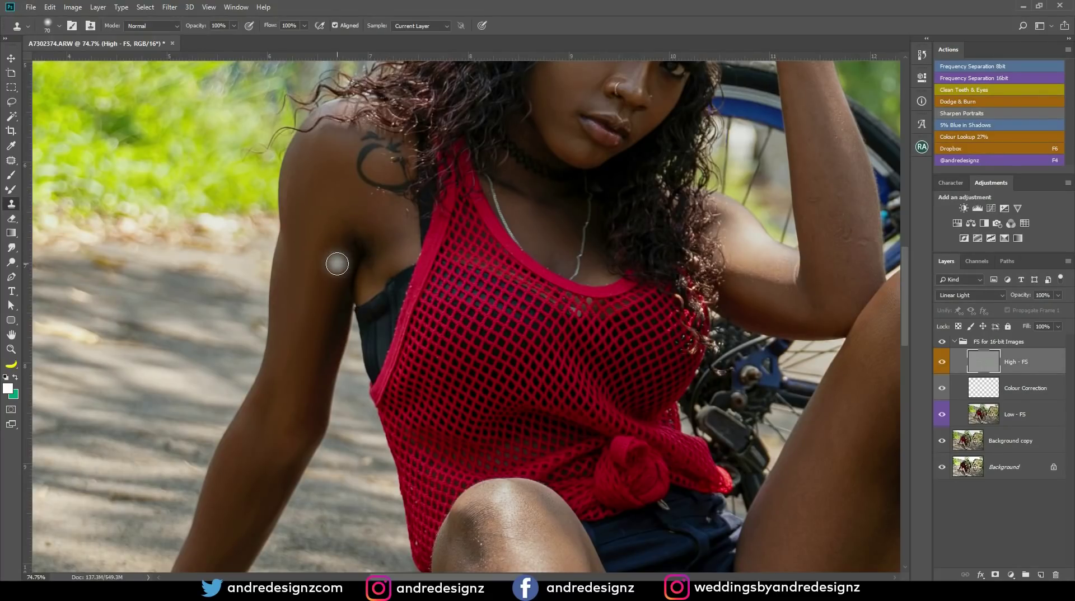
# Step: Blend the highlights and uneven tones on the front leg's shin on the Low - FS layer with the Mixer Brush at size 100
pyautogui.scroll(-5, 430, 199)
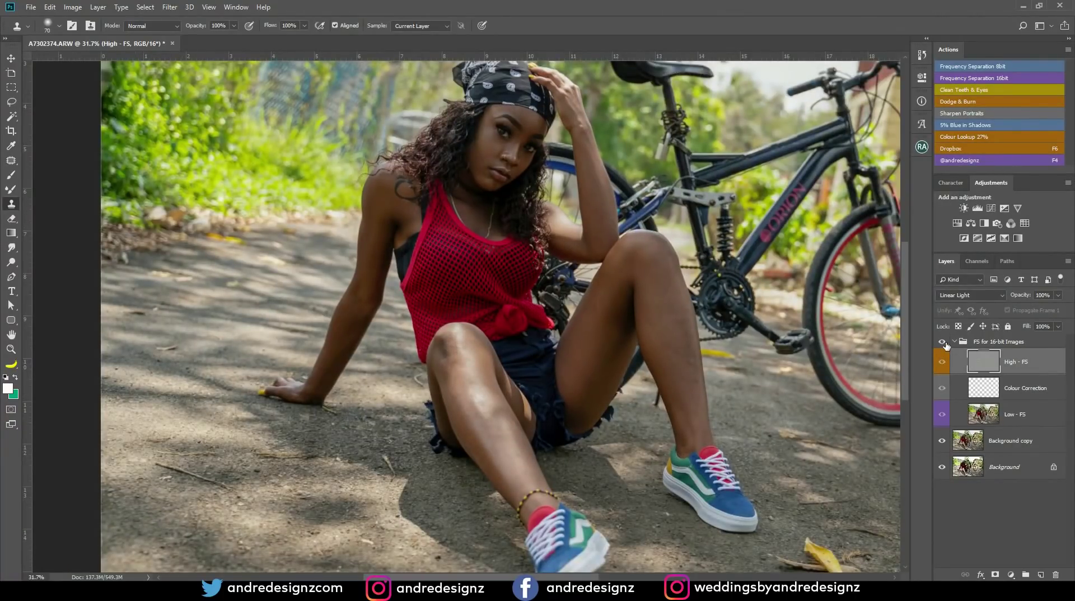
pyautogui.scroll(5, 537, 341)
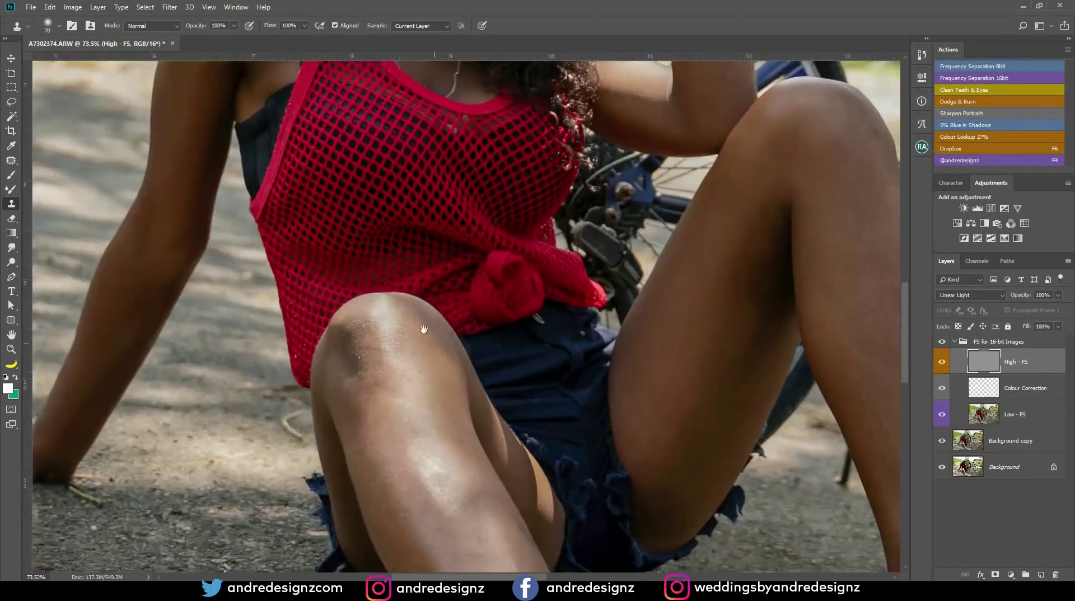
pyautogui.moveTo(428, 328); pyautogui.dragTo(264, 137)
pyautogui.scroll(-5, 325, 241)
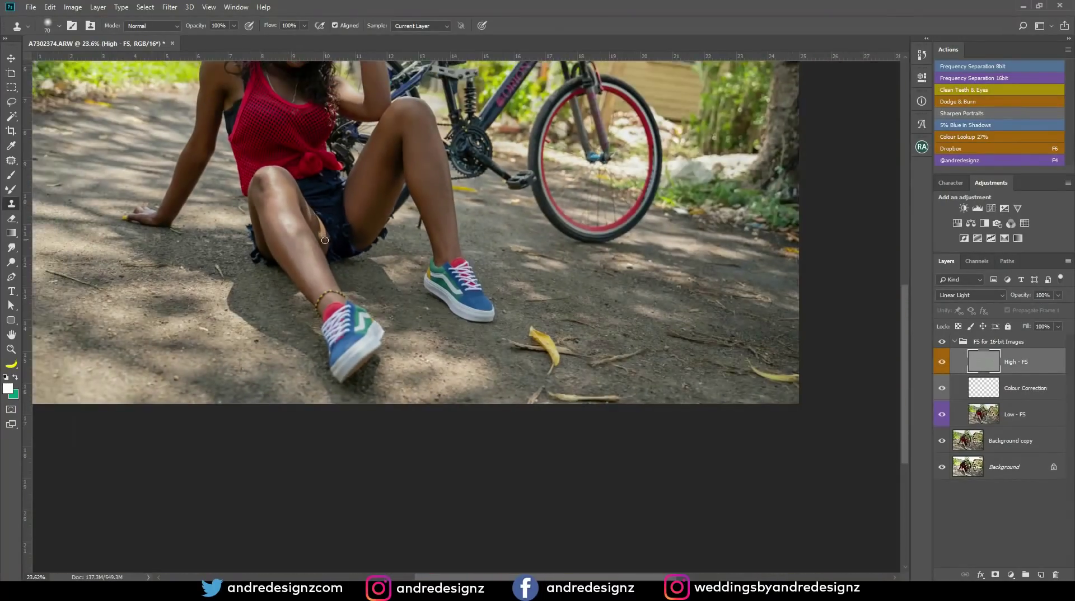
pyautogui.moveTo(327, 242); pyautogui.dragTo(376, 291)
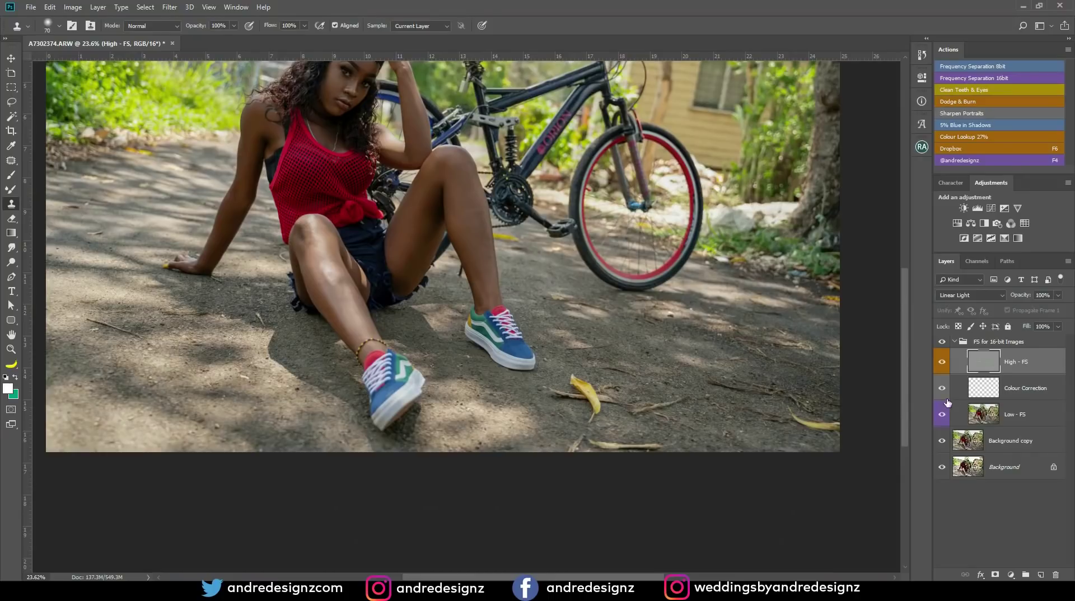
pyautogui.click(975, 415)
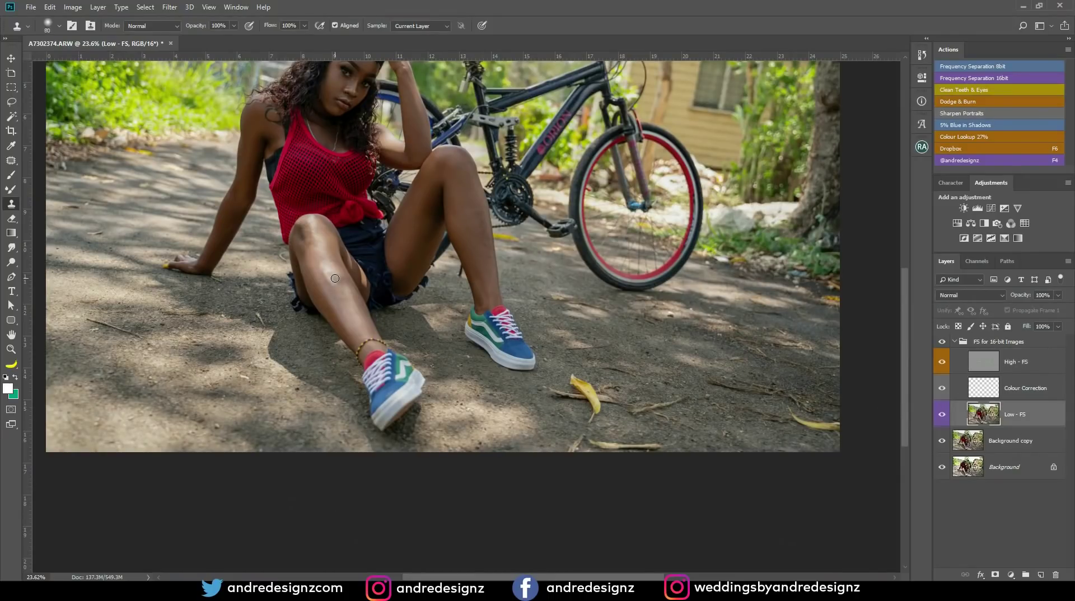
pyautogui.press('b')
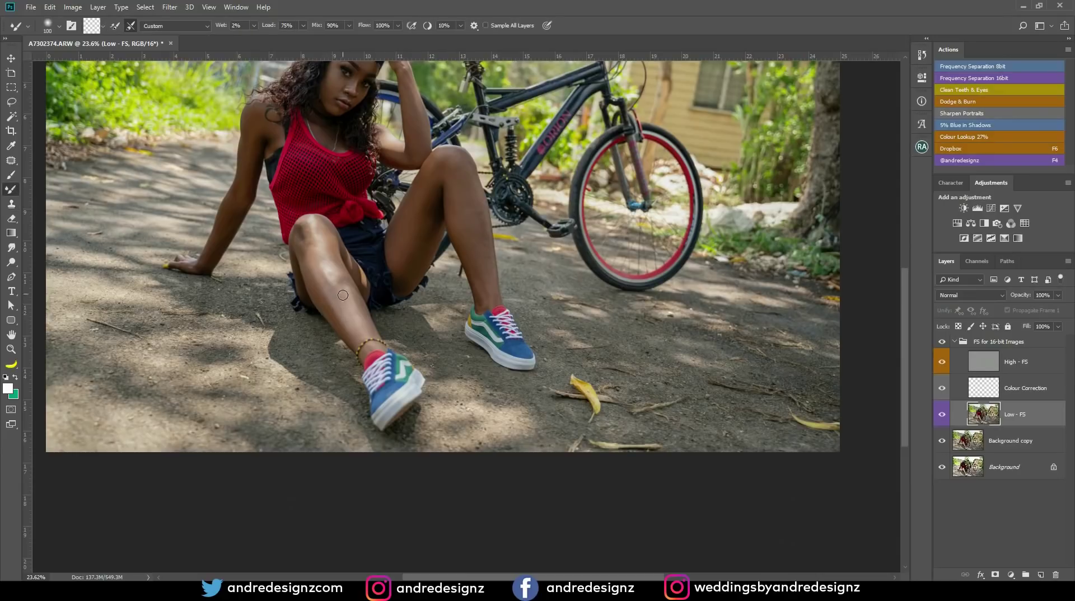
pyautogui.moveTo(331, 282)
pyautogui.mouseDown()
pyautogui.moveTo(336, 293)
pyautogui.moveTo(333, 282)
pyautogui.mouseUp()
# Step: Smooth the tones across the bent leg's thigh and knee with a larger Mixer Brush
pyautogui.press(']')
pyautogui.press(']')
pyautogui.moveTo(427, 215)
pyautogui.mouseDown()
pyautogui.moveTo(430, 202)
pyautogui.moveTo(405, 284)
pyautogui.moveTo(424, 185)
pyautogui.moveTo(407, 213)
pyautogui.moveTo(435, 170)
pyautogui.moveTo(432, 219)
pyautogui.moveTo(464, 199)
pyautogui.moveTo(480, 288)
pyautogui.moveTo(465, 223)
pyautogui.mouseUp()
pyautogui.press('[')
# Step: Clean the skin texture of the raised forearm and the bent leg on the High - FS layer with a smaller Clone Stamp
pyautogui.scroll(3, 420, 146)
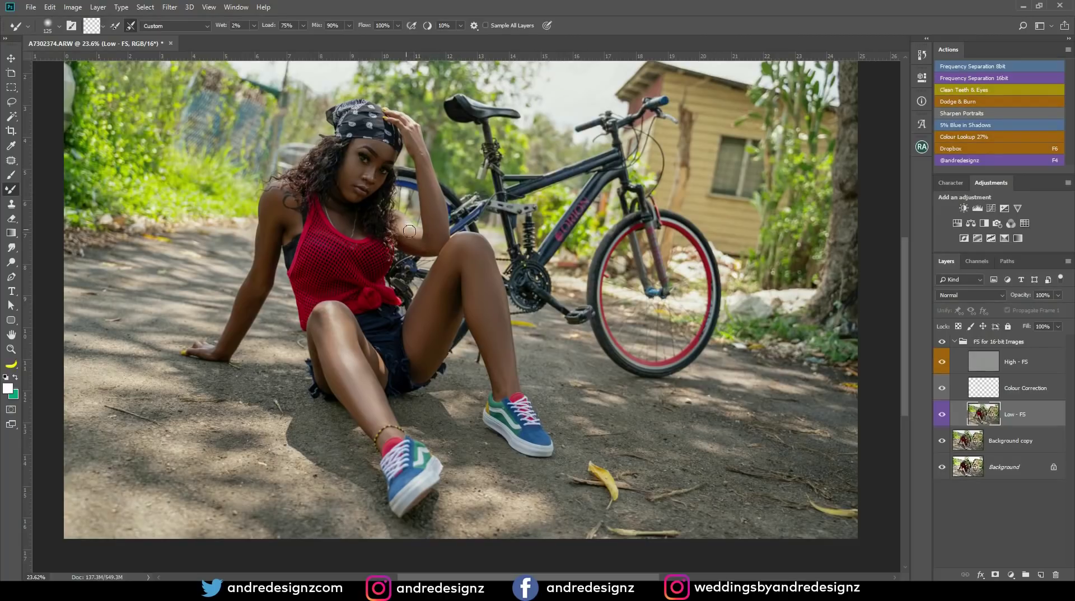
pyautogui.scroll(5, 438, 221)
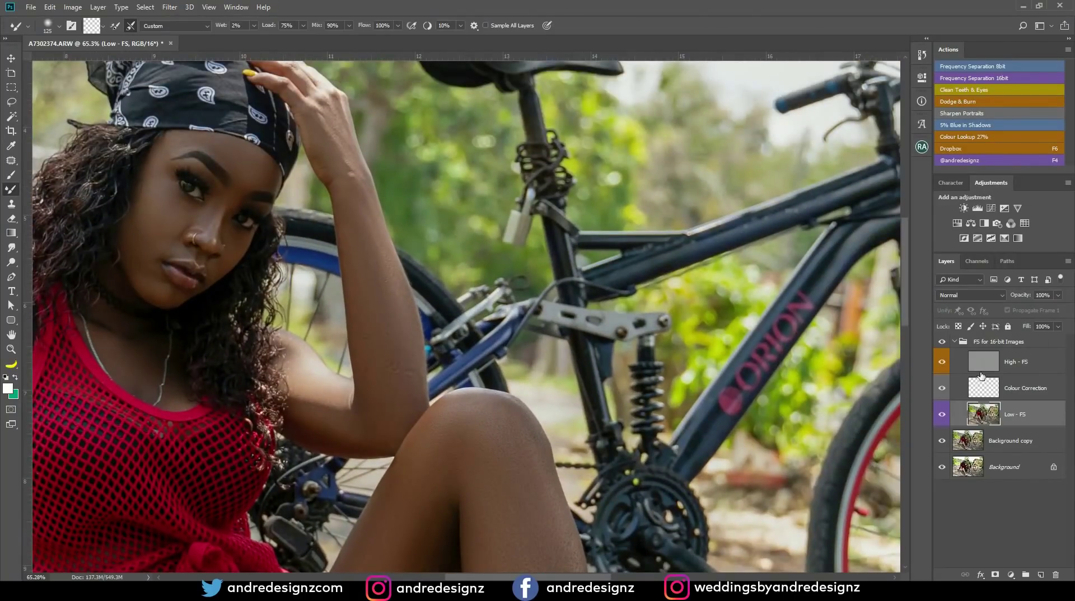
pyautogui.click(981, 370)
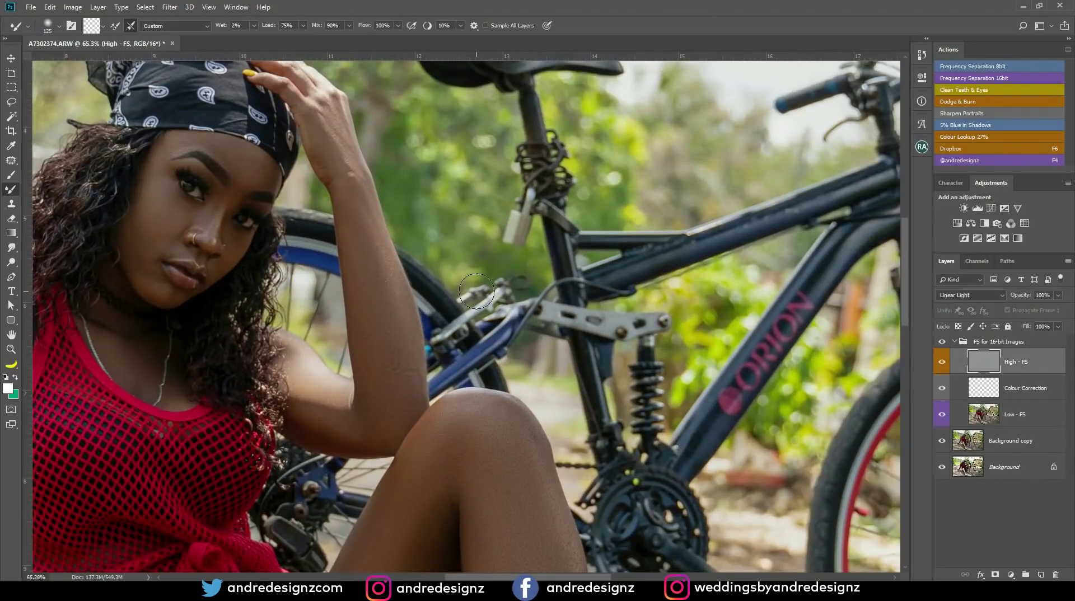
pyautogui.press('s')
pyautogui.press('[')
pyautogui.press('[')
pyautogui.press('[')
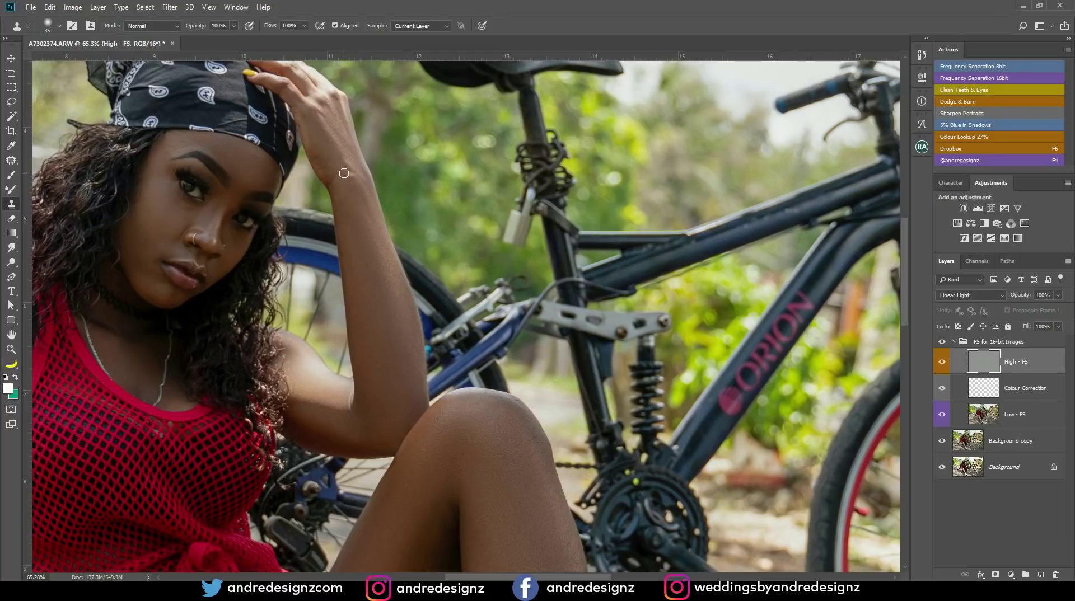
pyautogui.moveTo(375, 295)
pyautogui.mouseDown()
pyautogui.moveTo(367, 244)
pyautogui.moveTo(379, 336)
pyautogui.moveTo(280, 348)
pyautogui.moveTo(180, 310)
pyautogui.mouseUp()
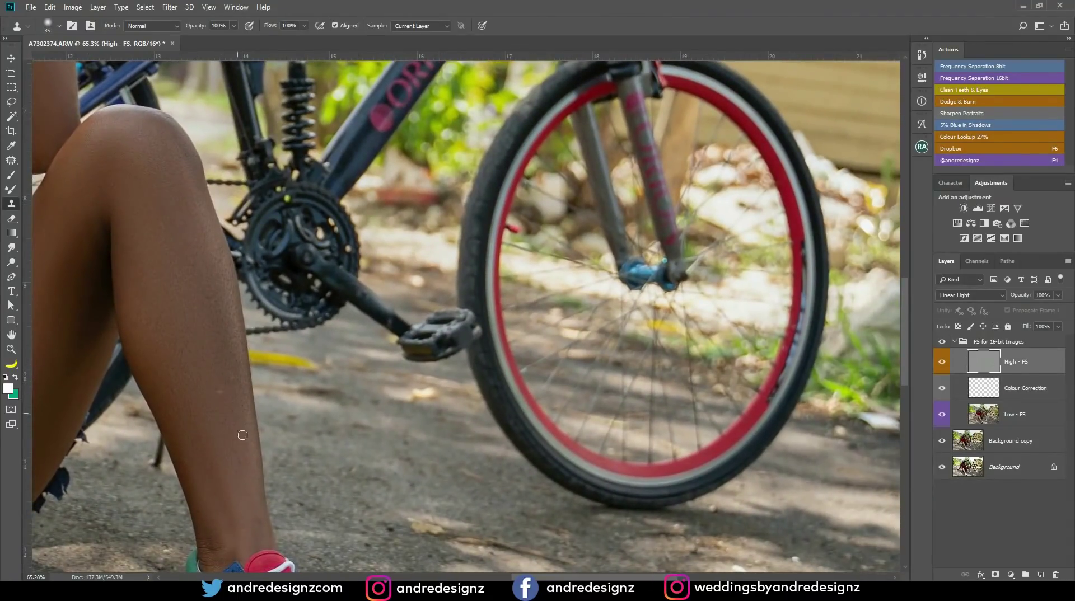
pyautogui.moveTo(191, 426); pyautogui.dragTo(230, 488)
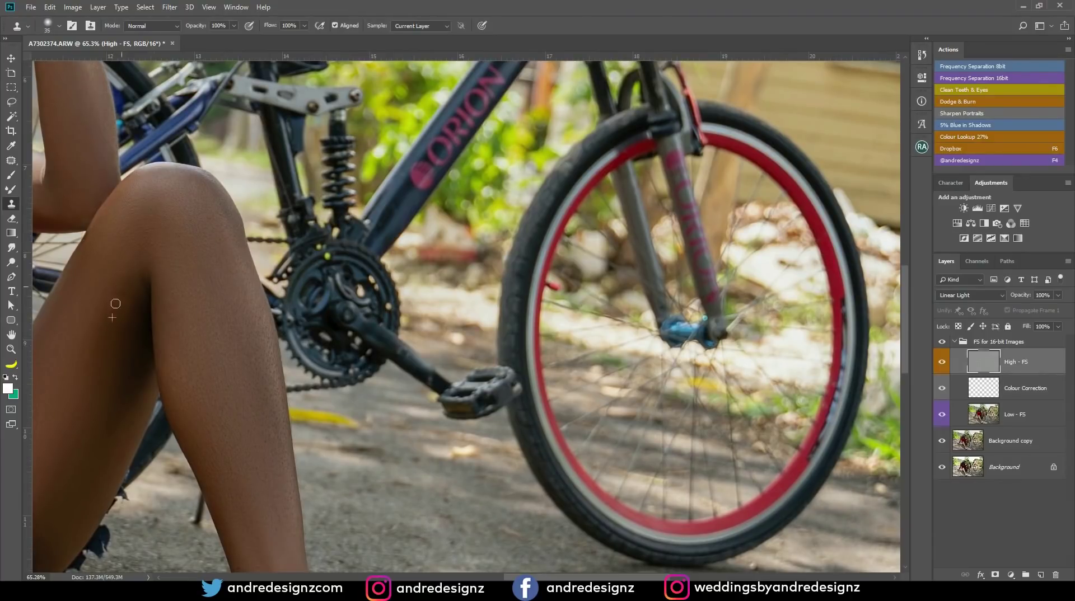
pyautogui.moveTo(163, 295); pyautogui.dragTo(339, 239)
# Step: Select the Low - FS layer again and activate the Mixer Brush
pyautogui.scroll(-5, 373, 247)
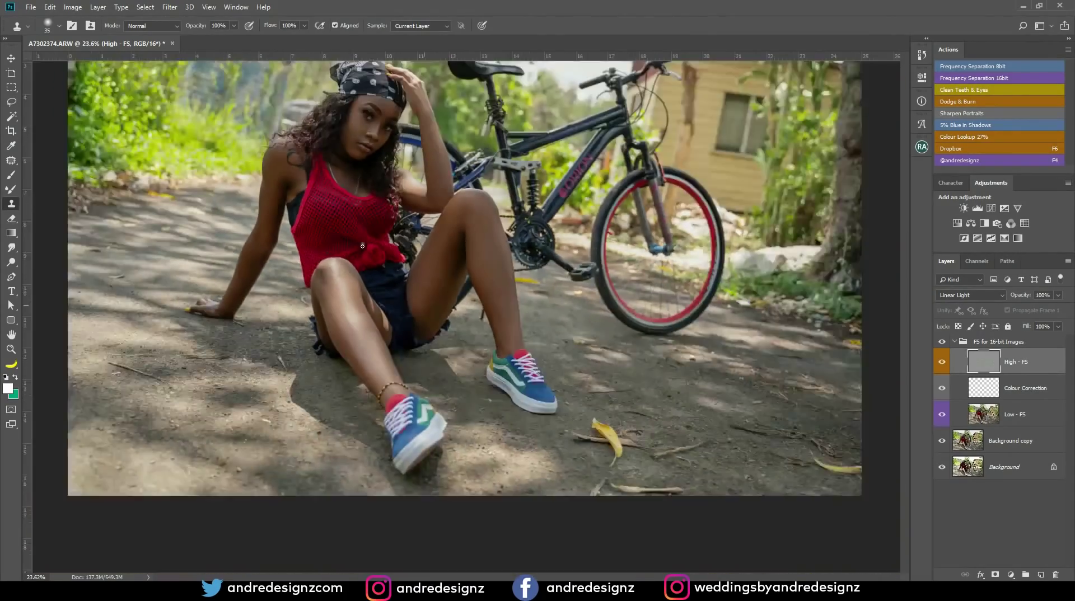
pyautogui.scroll(5, 356, 282)
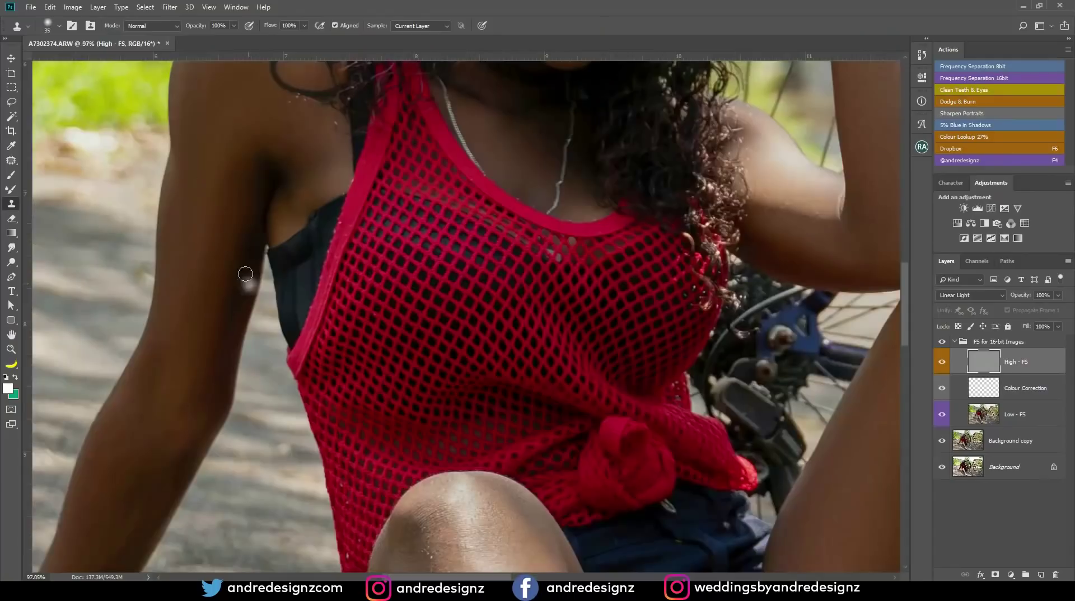
pyautogui.scroll(-4, 324, 216)
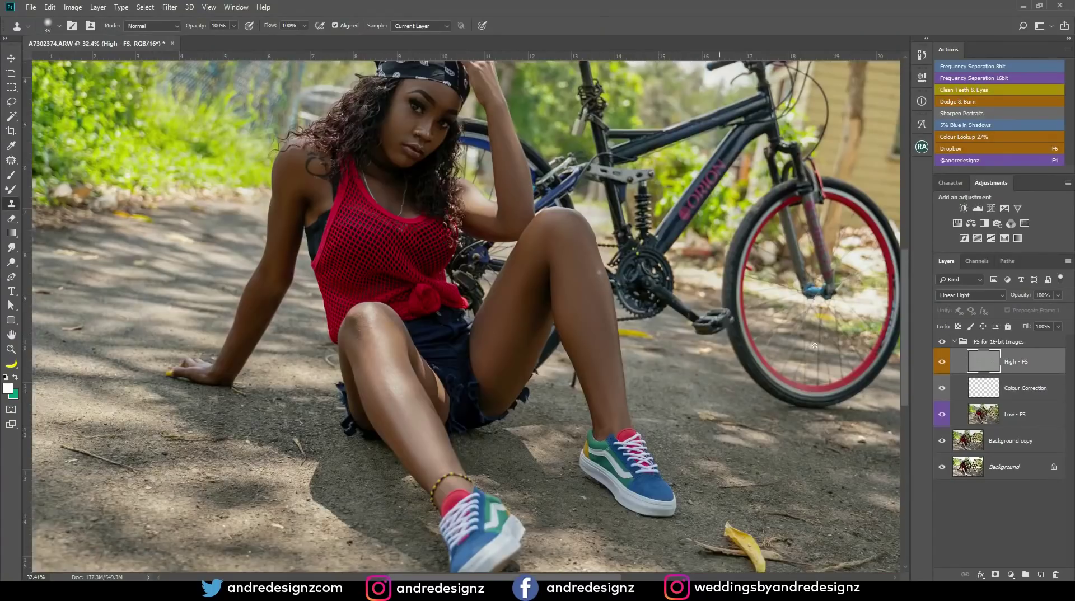
pyautogui.click(1016, 420)
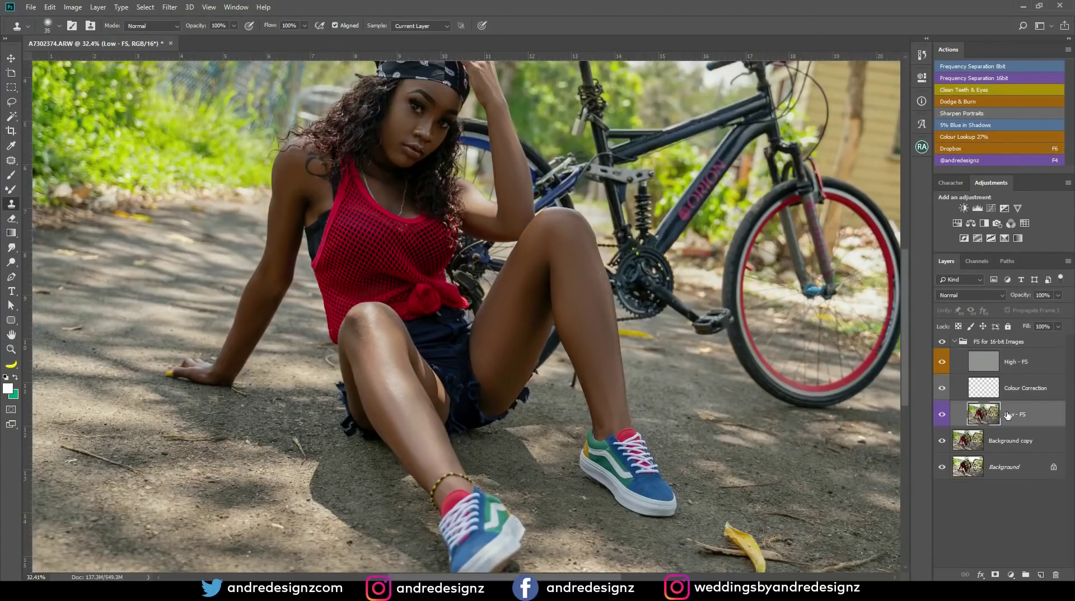
pyautogui.press('b')
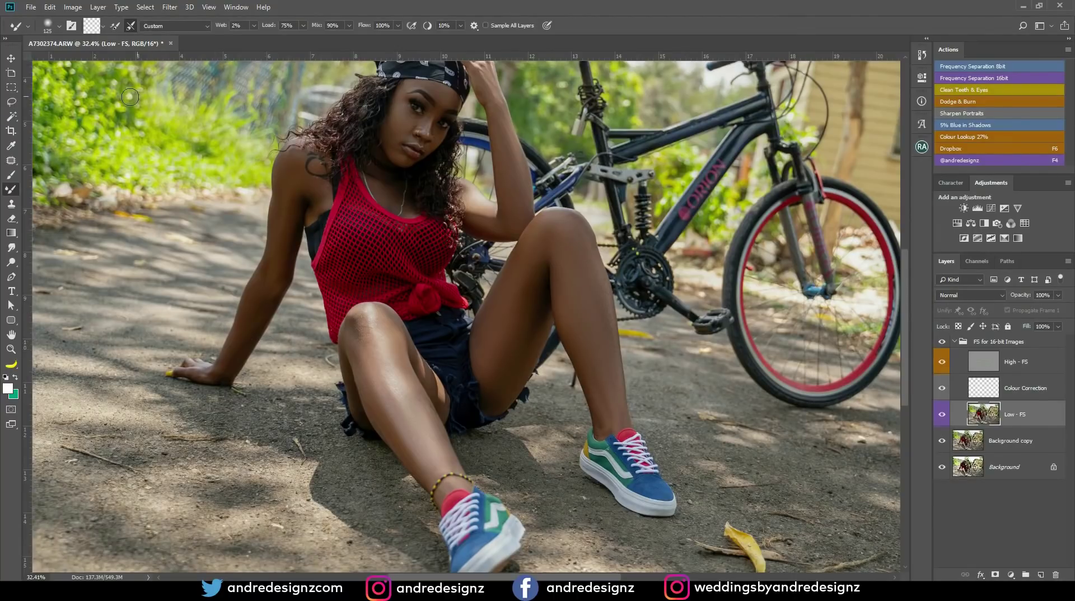
# Step: Look up the Mixer Brush Tool's assigned shortcut in the keyboard shortcuts for Tools and close the settings
pyautogui.click(32, 7)
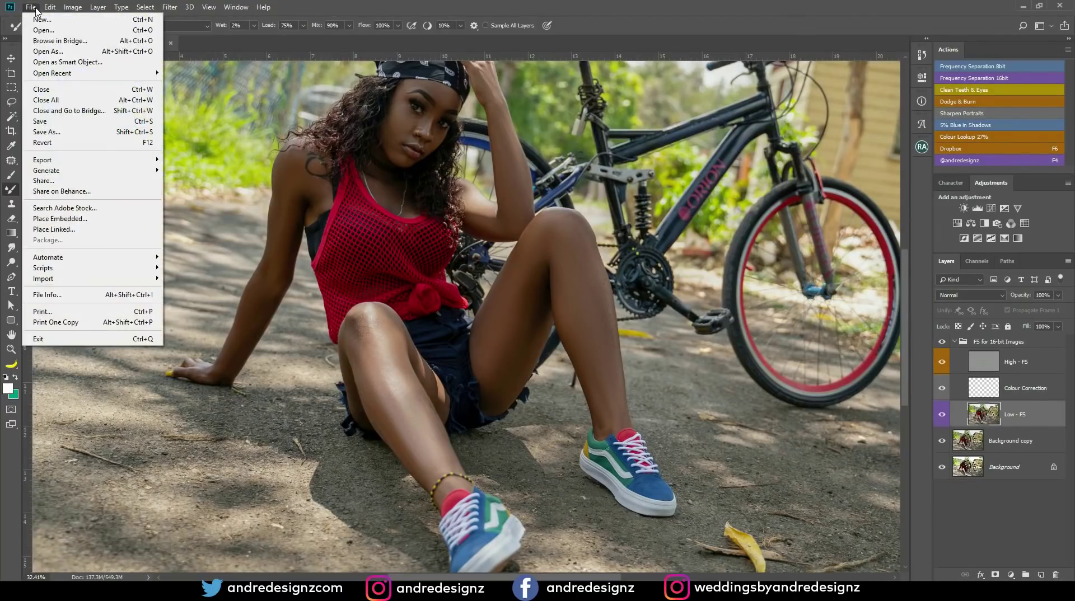
pyautogui.moveTo(46, 8)
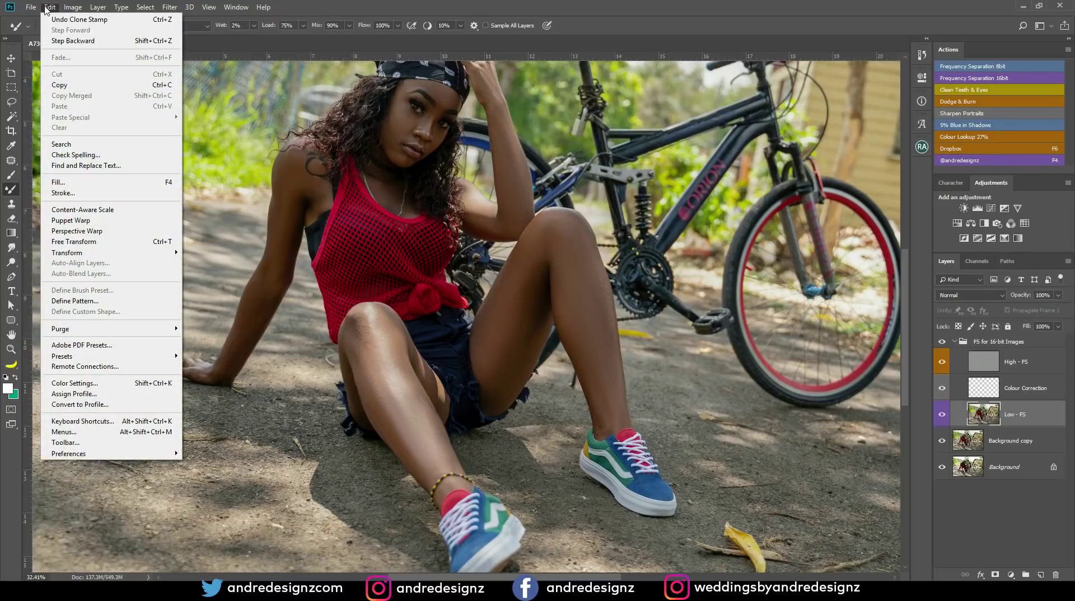
pyautogui.click(84, 421)
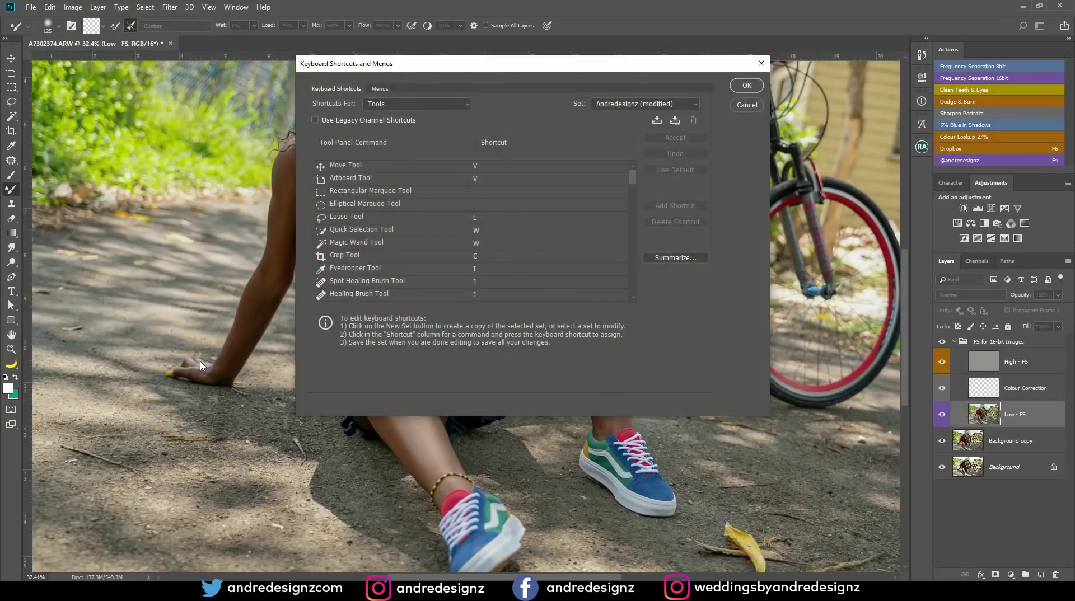
pyautogui.click(391, 105)
pyautogui.click(391, 104)
pyautogui.scroll(-4, 384, 238)
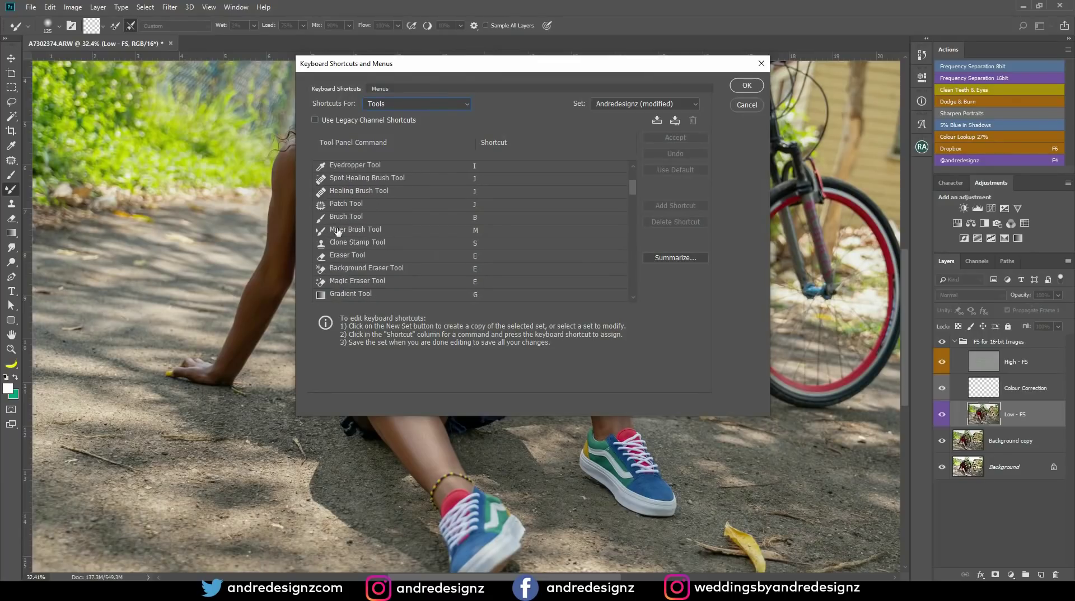
pyautogui.click(474, 232)
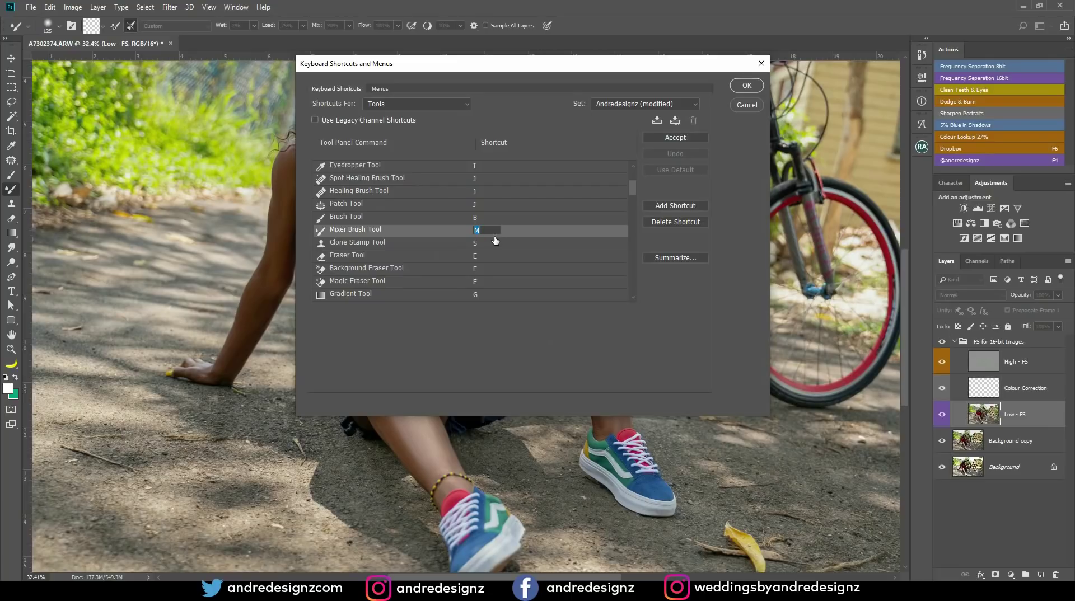
pyautogui.click(701, 136)
pyautogui.click(746, 86)
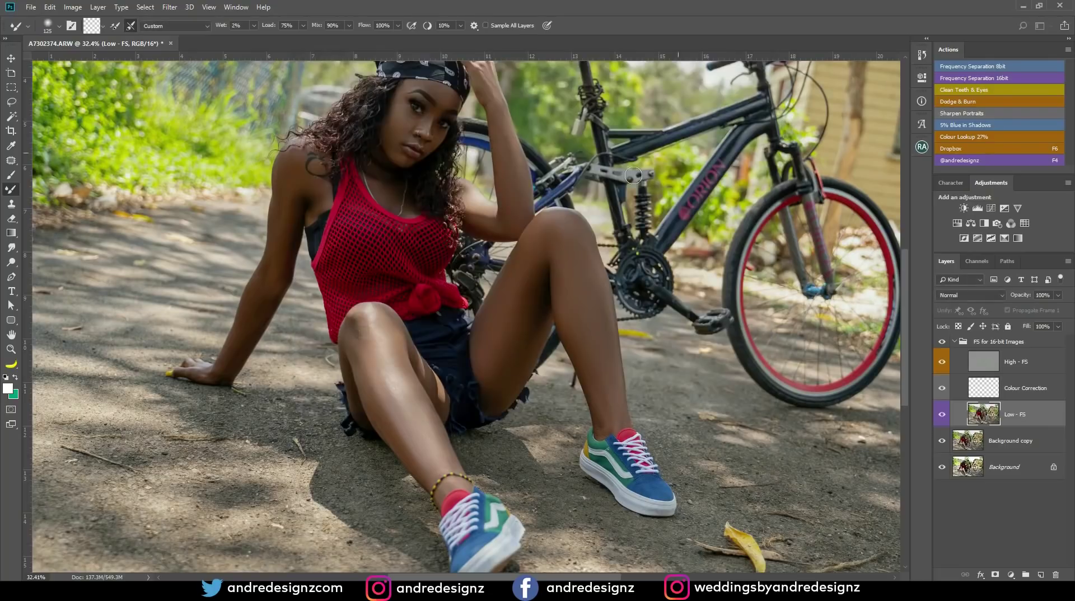
# Step: Reduce the Mixer Brush size to 90 for the skin of the supporting arm
pyautogui.scroll(4, 288, 315)
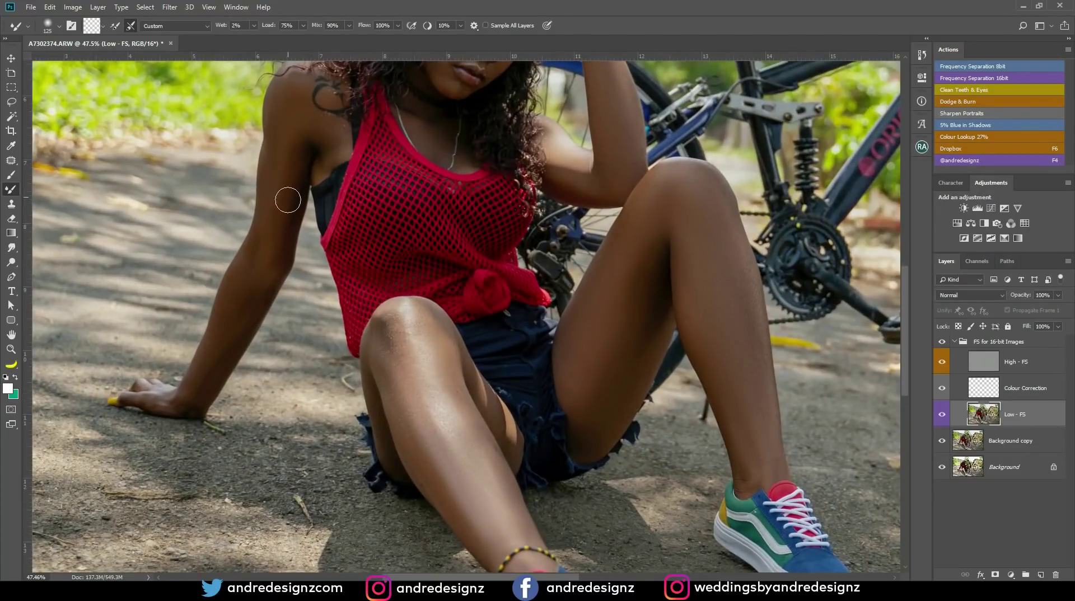
pyautogui.press('[')
pyautogui.press('[')
# Step: Compare the photo with and without the retouching by toggling the FS for 16-bit Images group's visibility
pyautogui.click(942, 342)
pyautogui.click(941, 342)
pyautogui.click(942, 343)
pyautogui.scroll(-5, 684, 295)
pyautogui.scroll(3, 576, 277)
pyautogui.scroll(-5, 573, 273)
pyautogui.scroll(1, 572, 271)
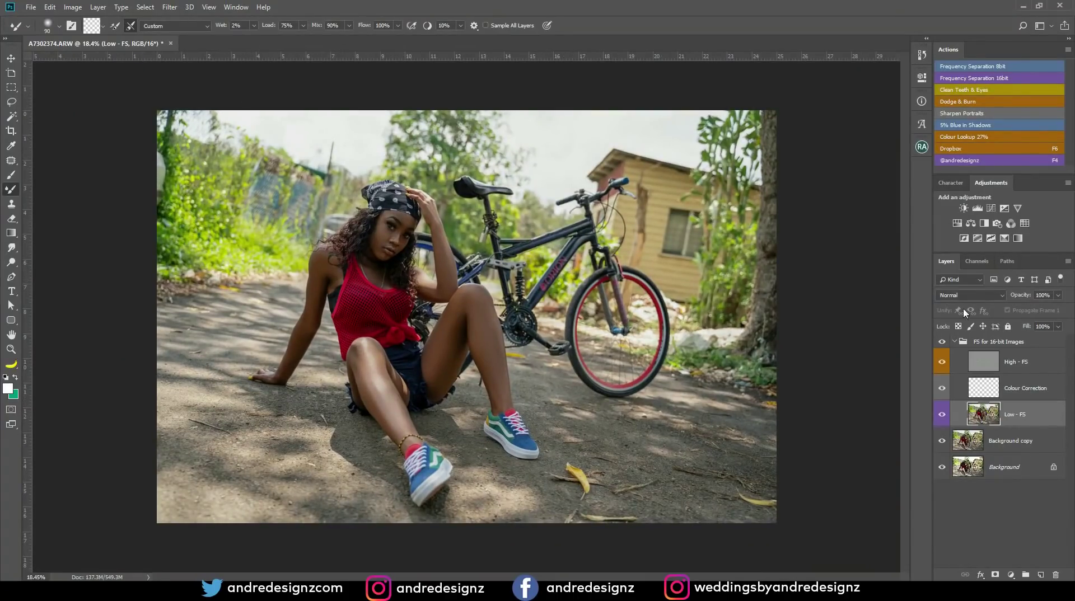
# Step: Collapse the FS for 16-bit Images group, stamp all visible layers into a new layer above it and duplicate that layer
pyautogui.click(954, 342)
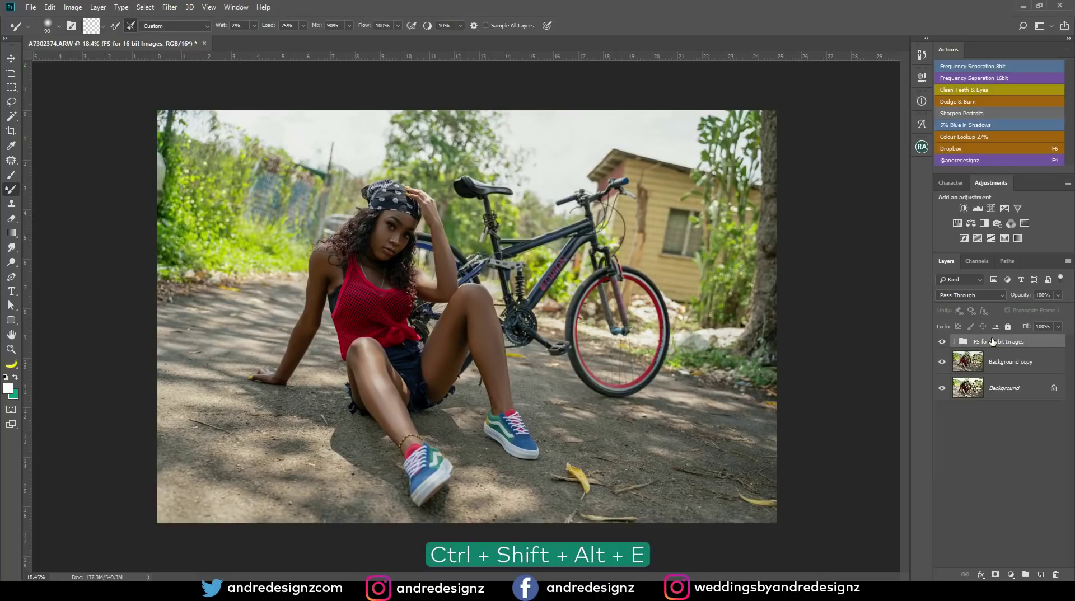
pyautogui.hotkey('ctrl', 'shift', 'alt', 'e')
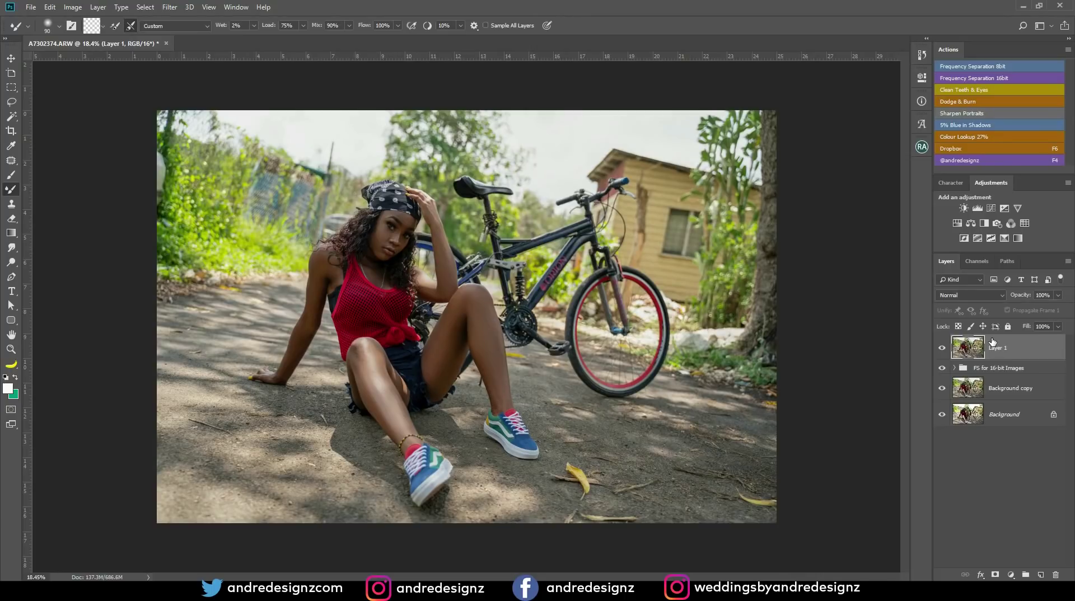
pyautogui.hotkey('ctrl', 'j')
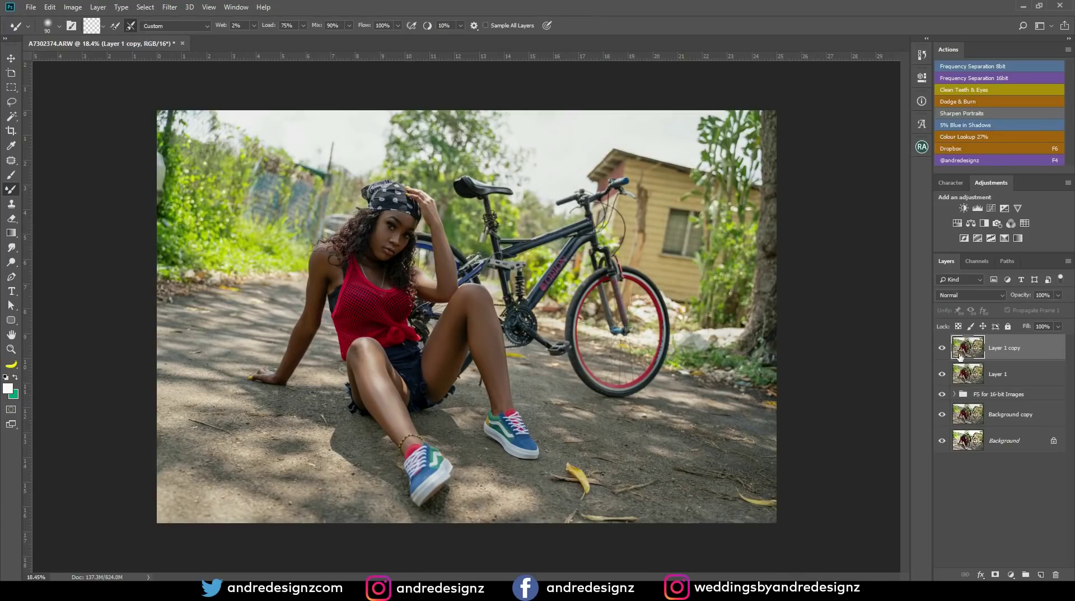
# Step: Apply the Camera Raw Filter with Auto tone settings to the Layer 1 copy layer
pyautogui.click(168, 7)
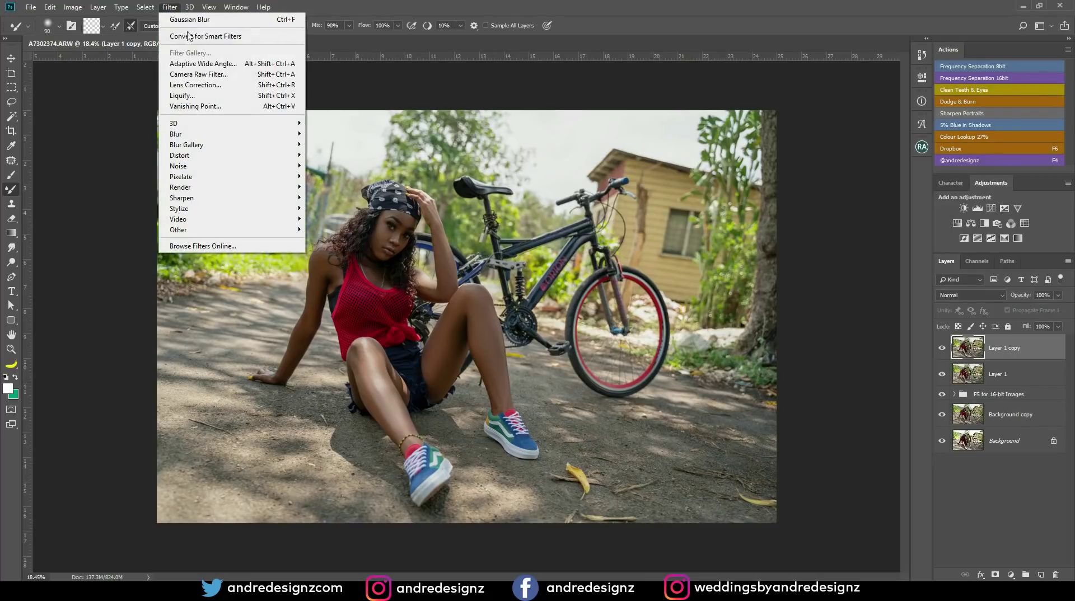
pyautogui.click(231, 76)
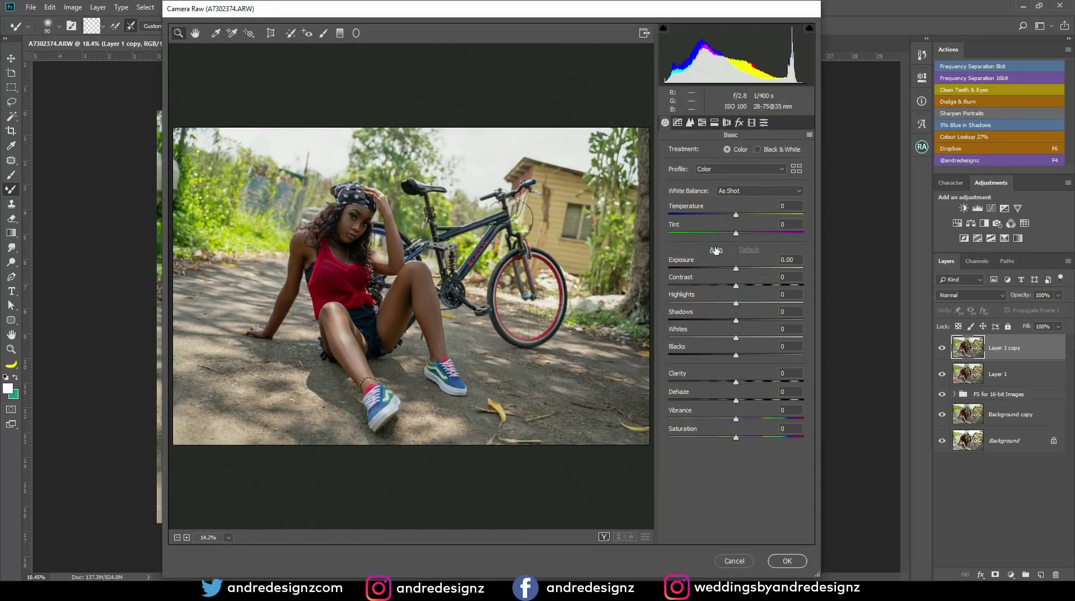
pyautogui.click(716, 251)
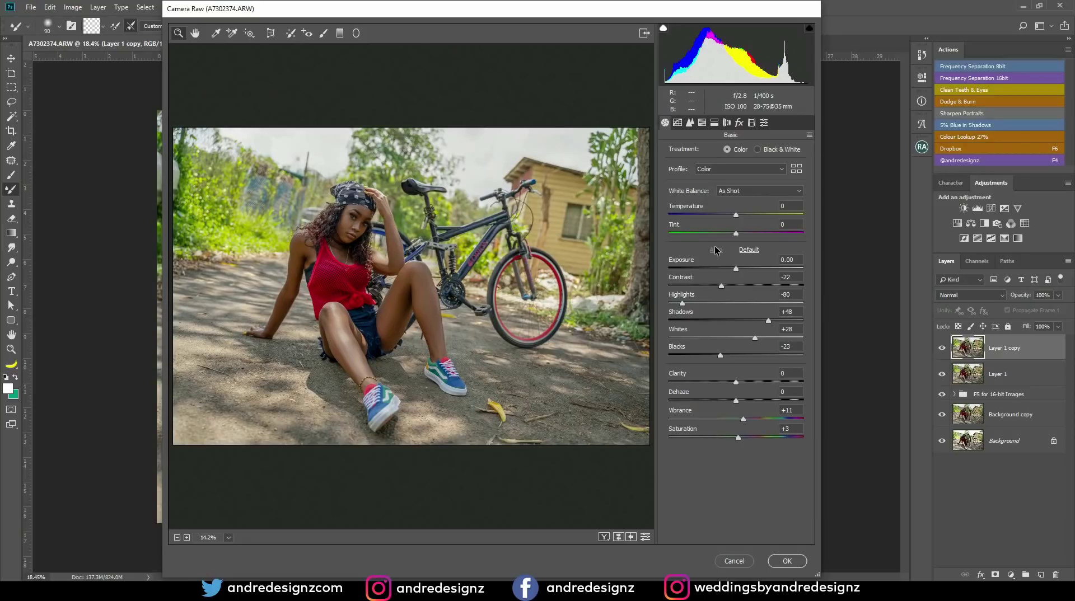
pyautogui.click(788, 561)
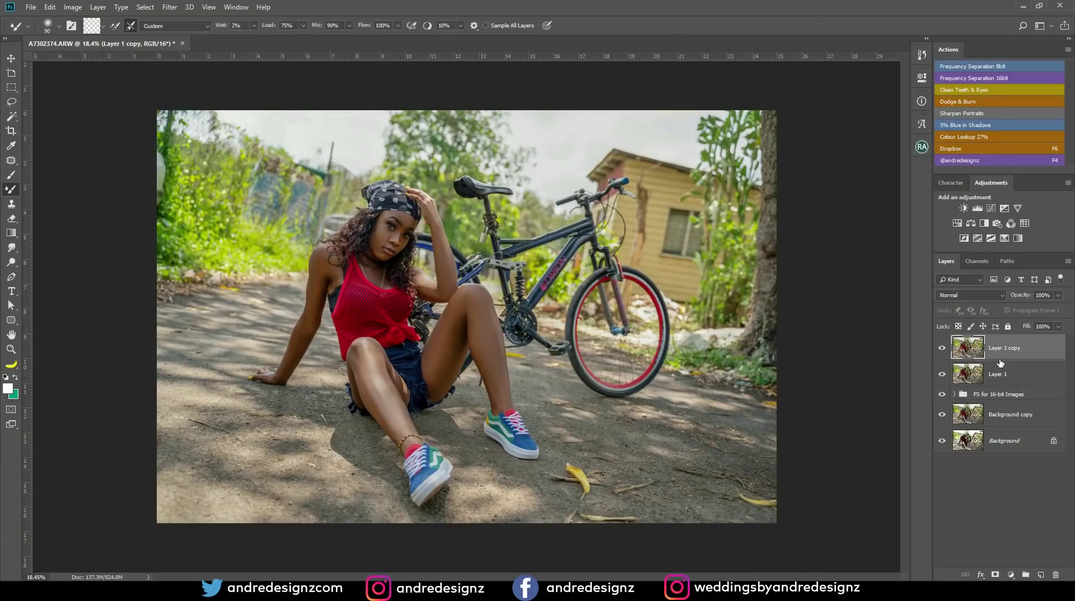
# Step: Try repeating the last Camera Raw adjustment on a duplicate of Layer 1 copy, and delete that duplicate
pyautogui.moveTo(1002, 362); pyautogui.dragTo(1041, 576)
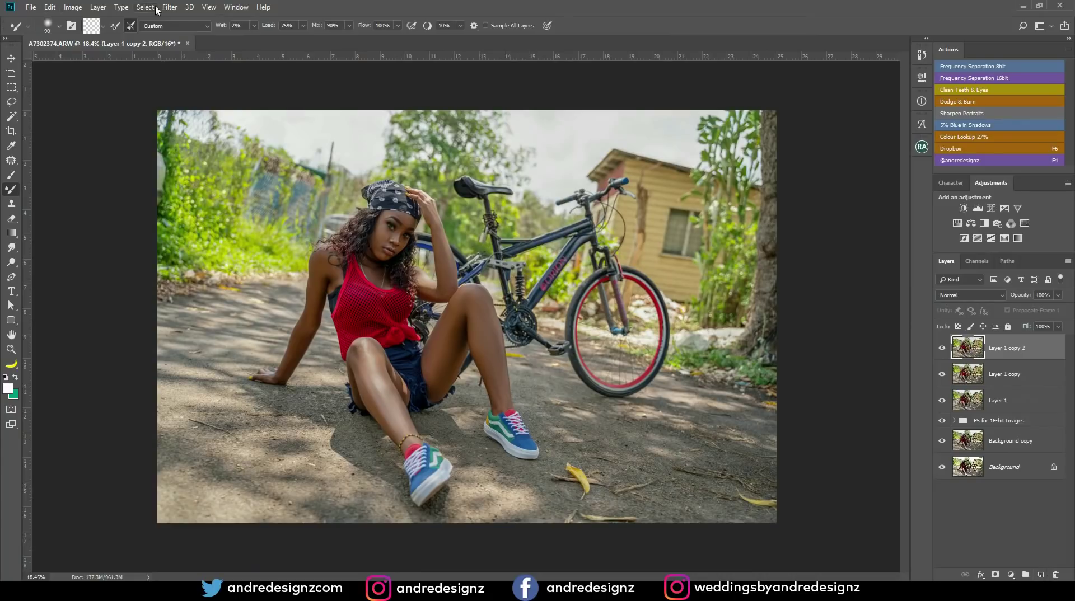
pyautogui.click(169, 6)
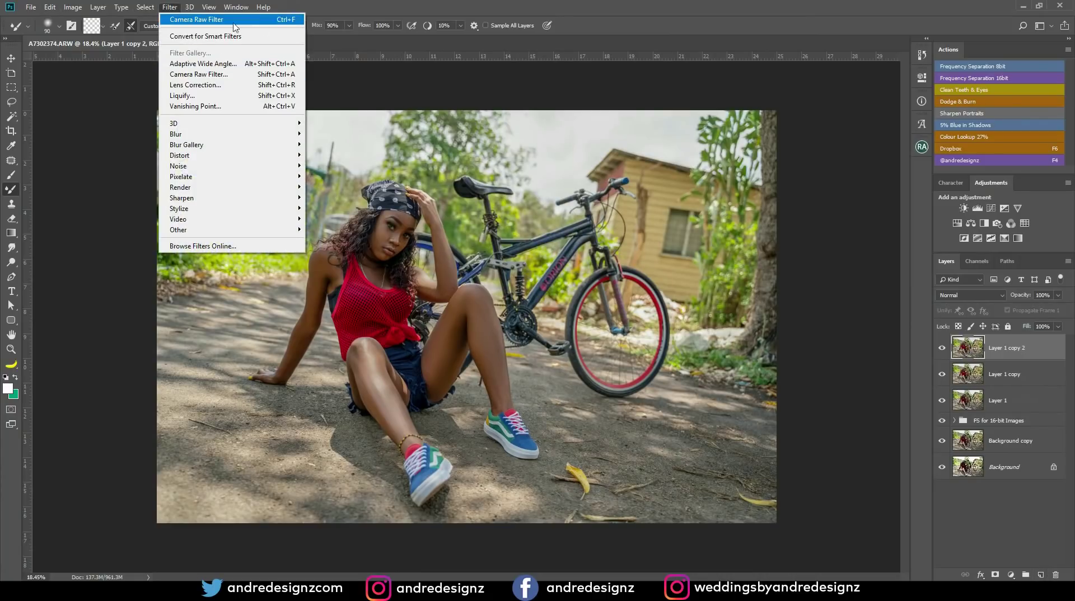
pyautogui.click(241, 19)
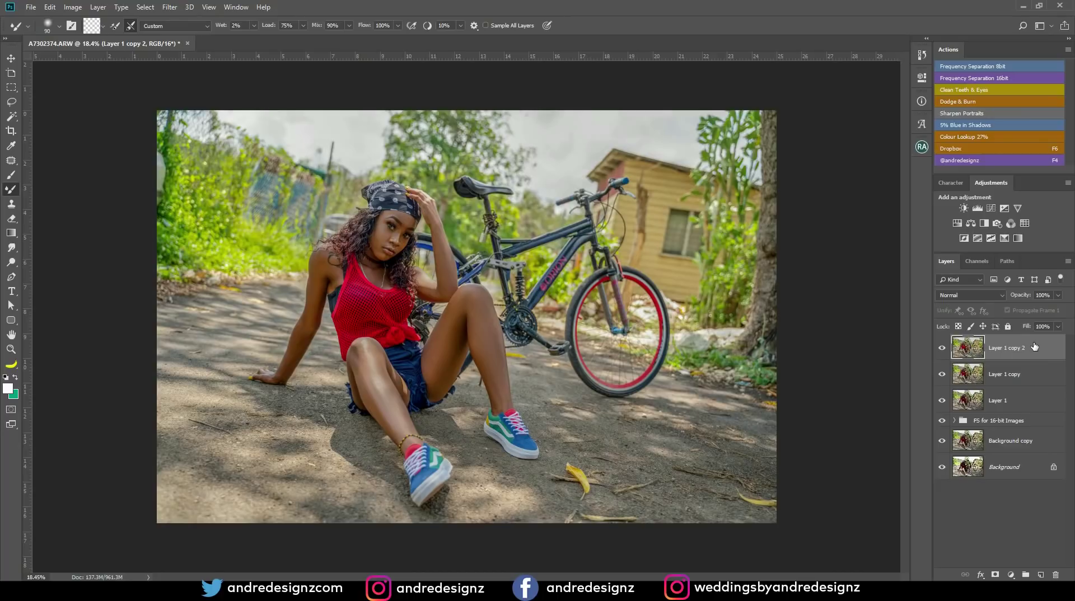
pyautogui.moveTo(1035, 347); pyautogui.dragTo(1057, 575)
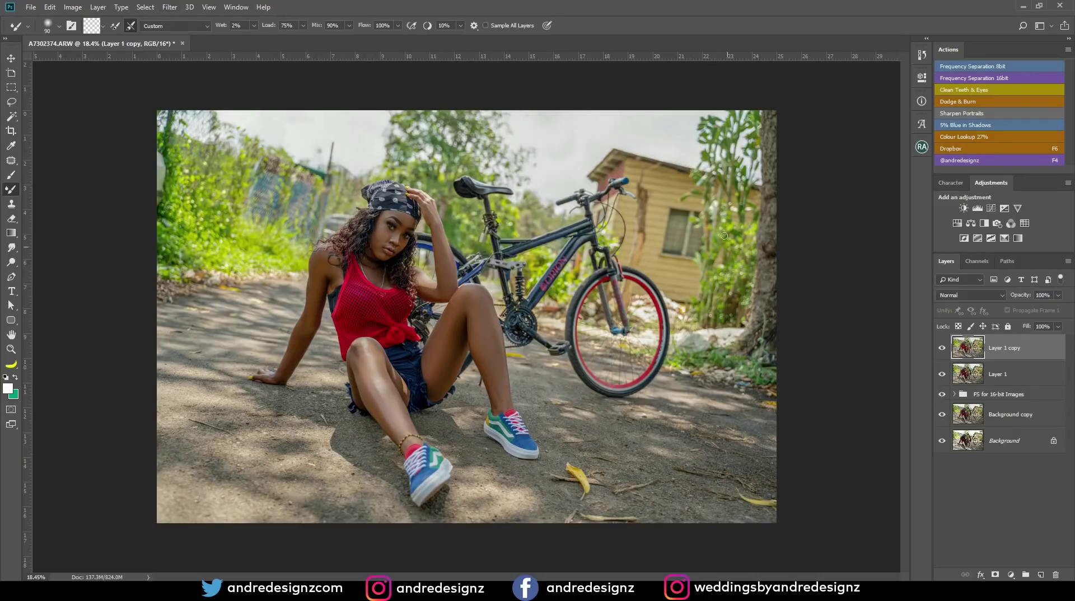
# Step: Duplicate Layer 1 copy and, in the Camera Raw Filter, set Highlights to -89 and Whites to -9
pyautogui.moveTo(981, 354); pyautogui.dragTo(1040, 574)
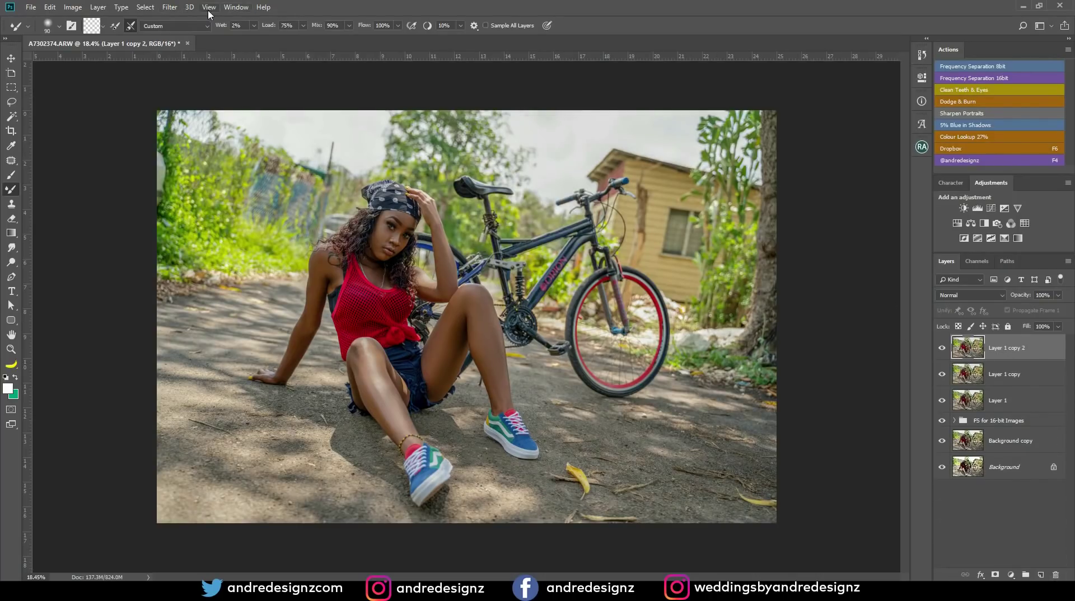
pyautogui.click(170, 7)
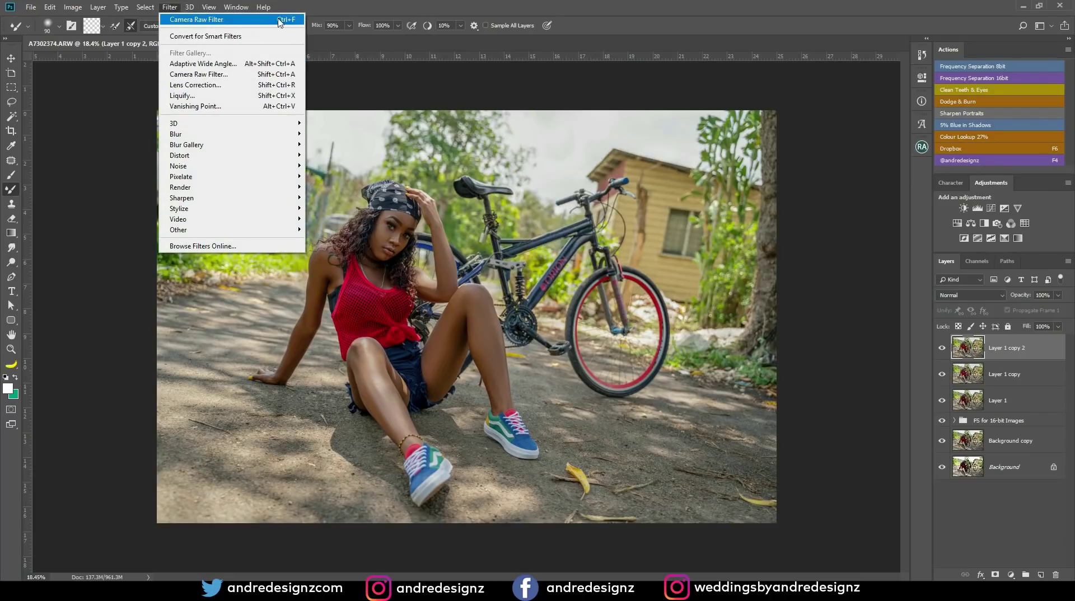
pyautogui.click(226, 79)
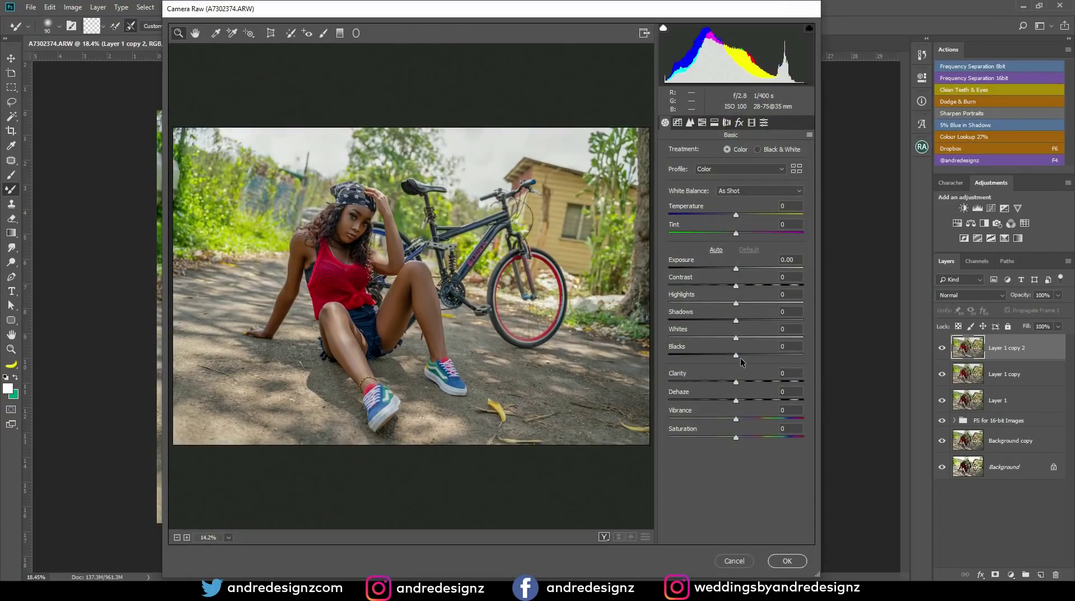
pyautogui.moveTo(736, 303); pyautogui.dragTo(682, 296)
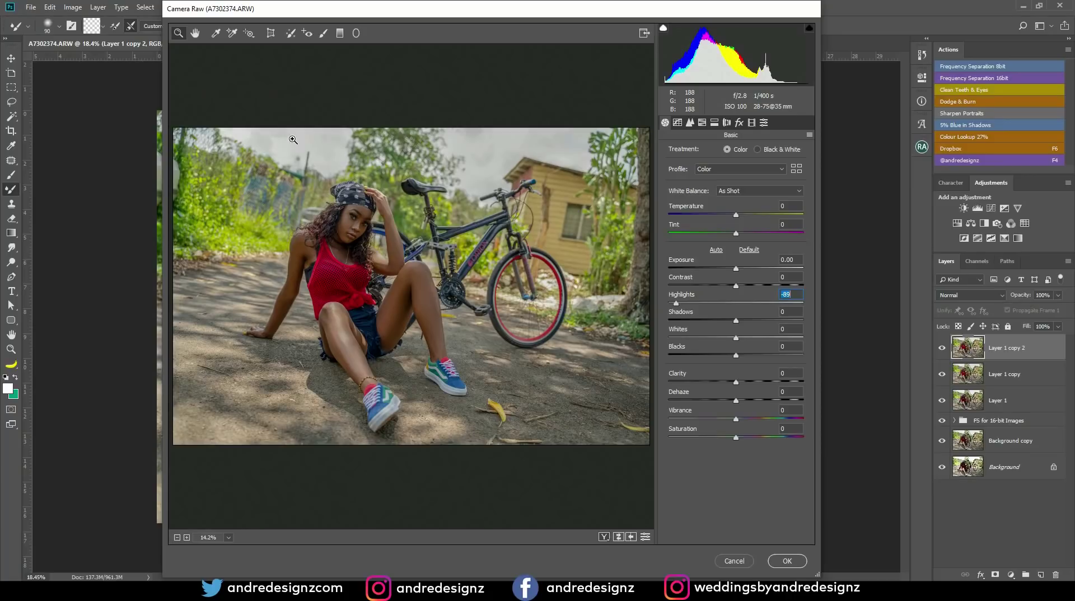
pyautogui.moveTo(736, 340); pyautogui.dragTo(729, 340)
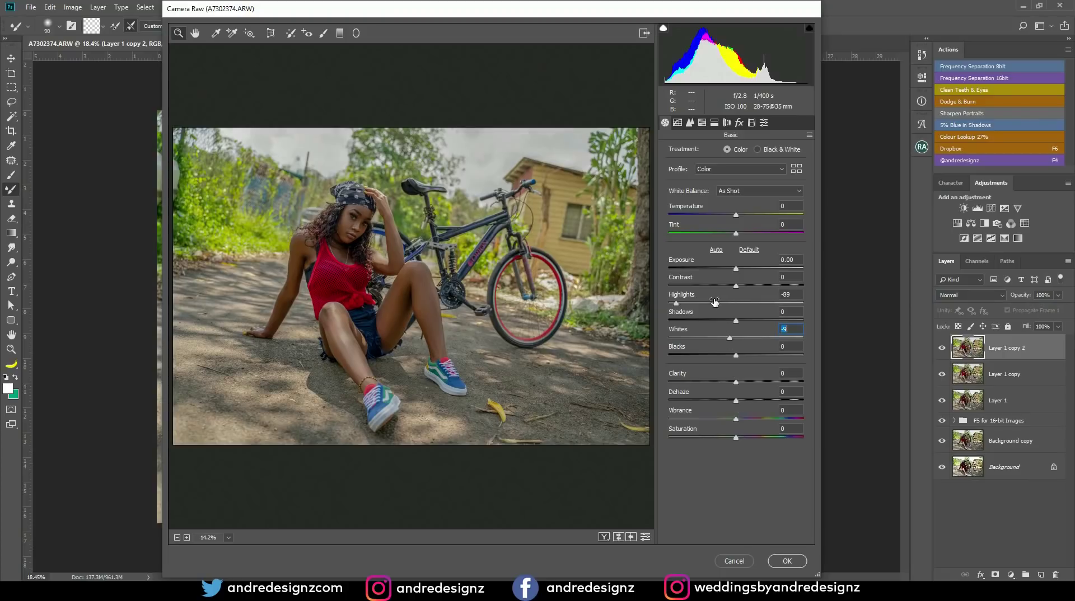
# Step: Set Contrast to +15 and Exposure to -0.25, raise the Whites above zero, and apply the Camera Raw adjustments
pyautogui.moveTo(736, 287)
pyautogui.mouseDown()
pyautogui.moveTo(763, 287)
pyautogui.moveTo(746, 290)
pyautogui.mouseUp()
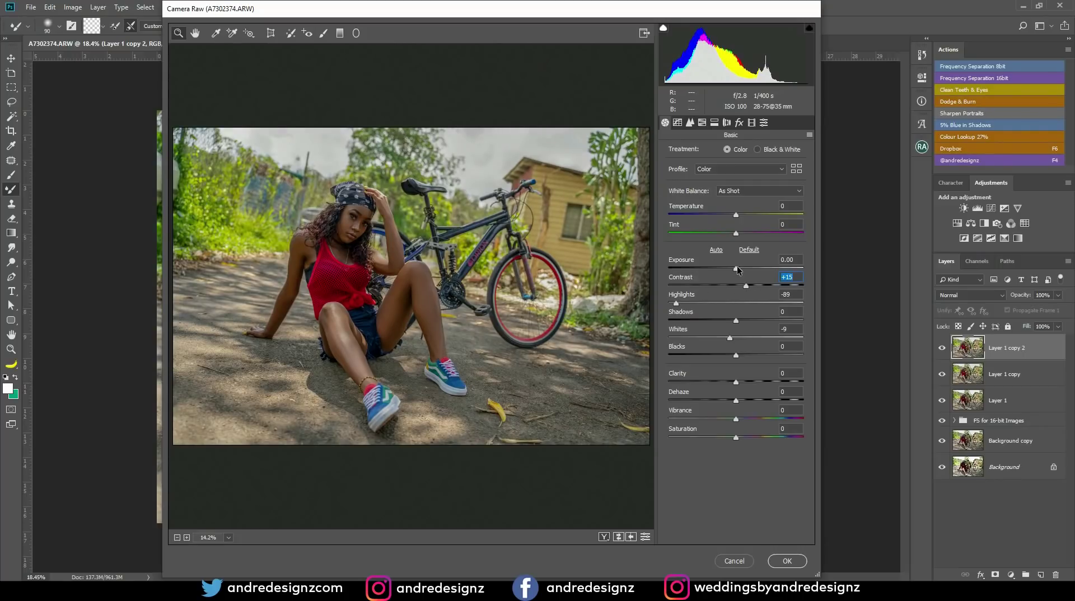
pyautogui.moveTo(735, 266); pyautogui.dragTo(734, 270)
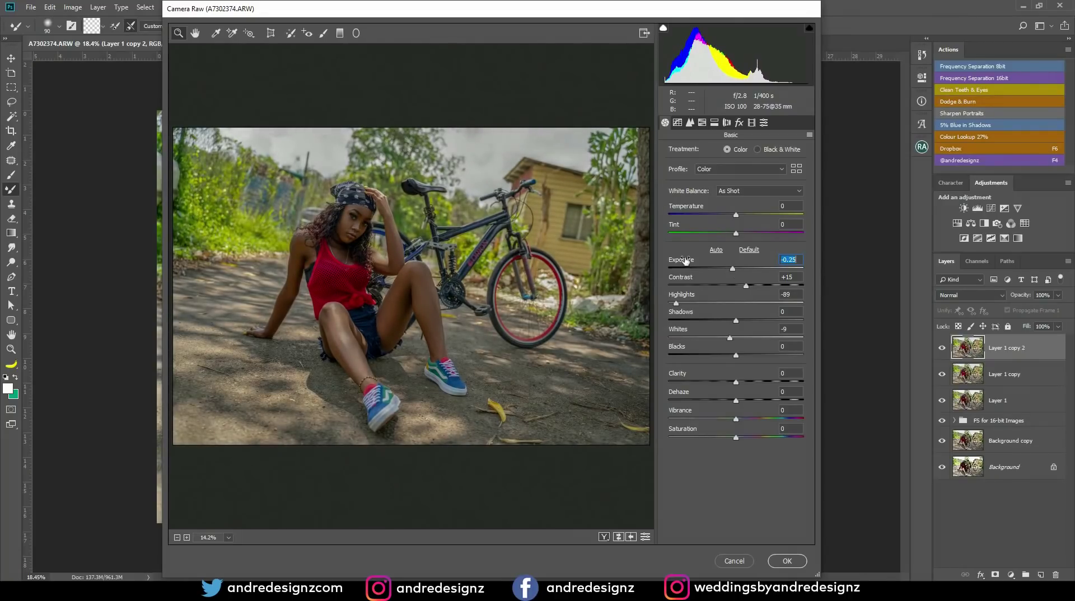
pyautogui.moveTo(730, 338); pyautogui.dragTo(762, 334)
pyautogui.click(799, 568)
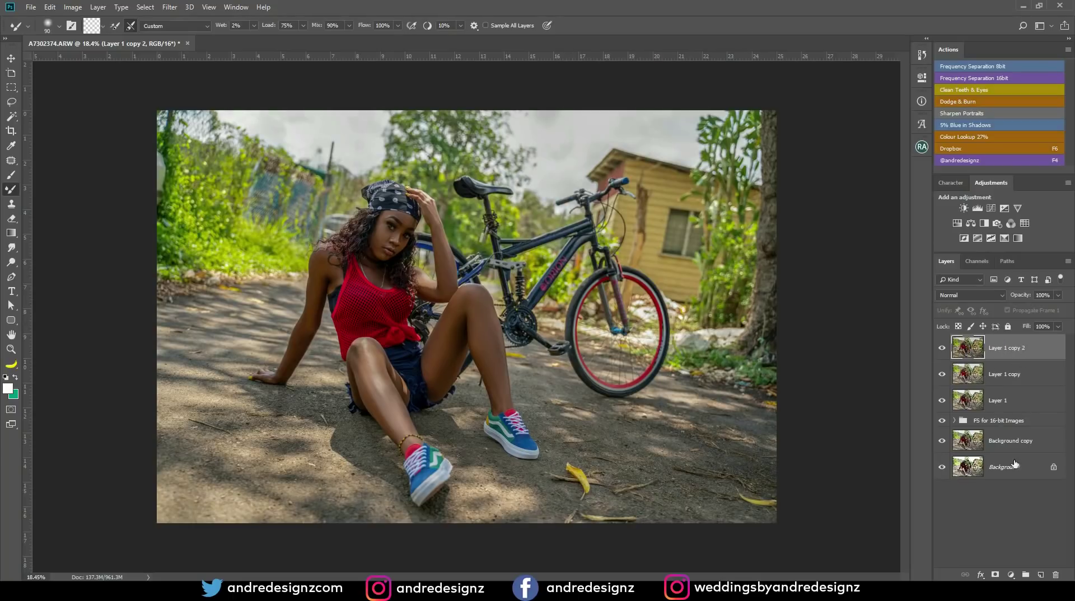
# Step: Hide the darkened Layer 1 copy 2 with a black layer mask and activate the Brush tool at 100% flow
pyautogui.keyDown('alt'); pyautogui.click(995, 577); pyautogui.keyUp('alt')
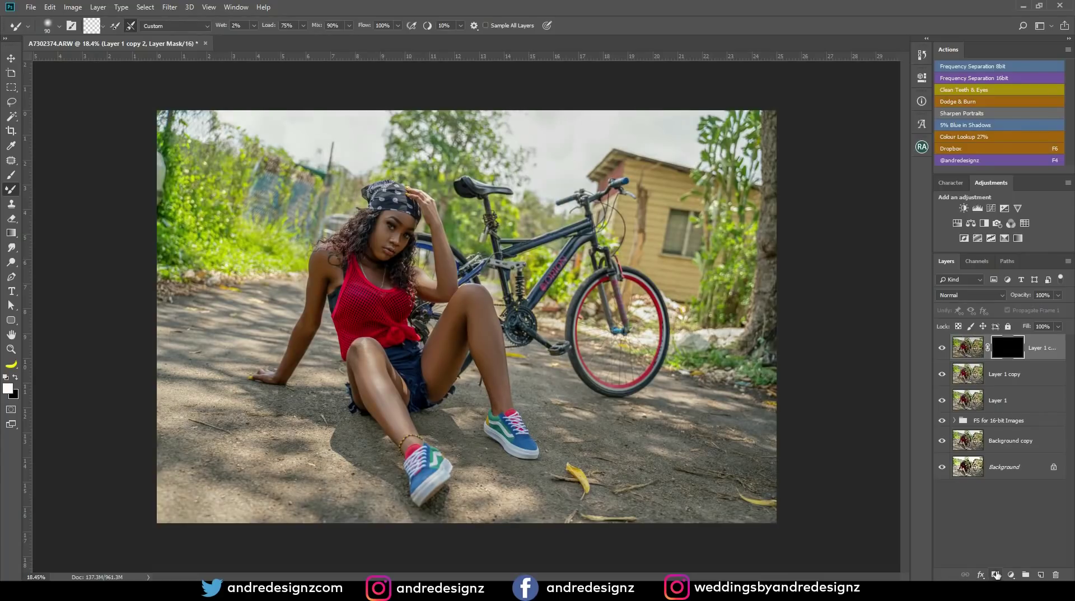
pyautogui.click(12, 174)
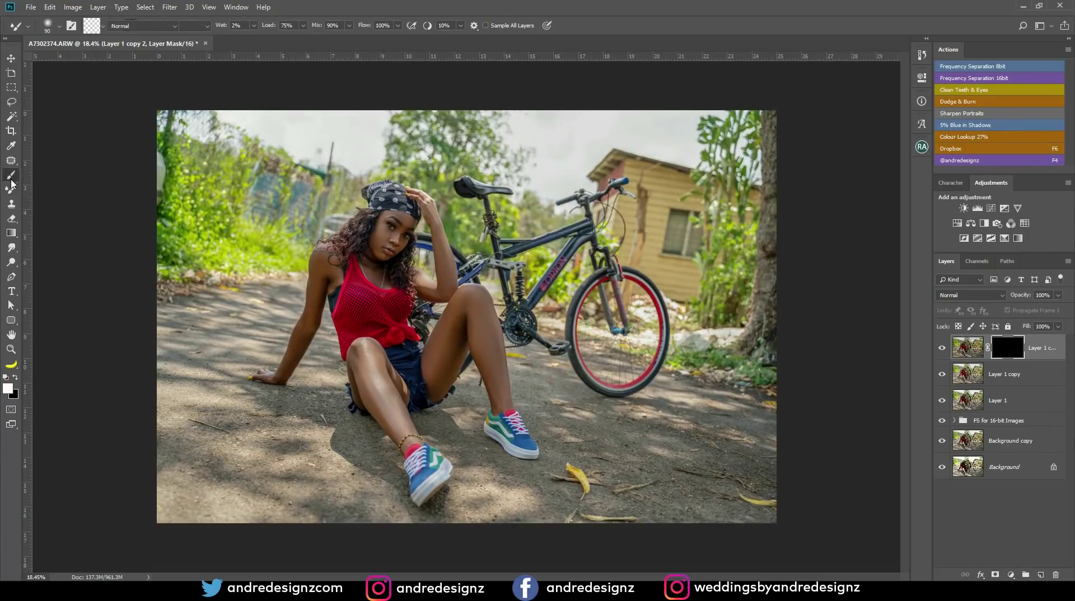
pyautogui.click(308, 26)
pyautogui.moveTo(309, 38); pyautogui.dragTo(412, 24)
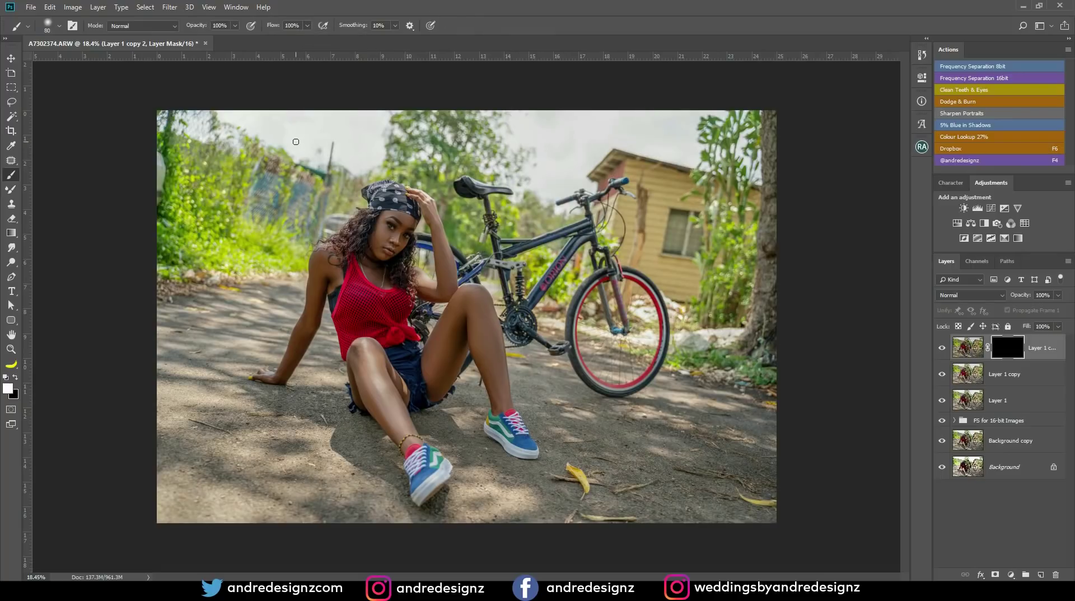
# Step: Paint white over the sky on the layer mask with a brush of size 600 to reveal the darker sky
pyautogui.press(']')
pyautogui.press(']')
pyautogui.press(']')
pyautogui.press(']')
pyautogui.press(']')
pyautogui.press(']')
pyautogui.press(']')
pyautogui.press(']')
pyautogui.press(']')
pyautogui.press(']')
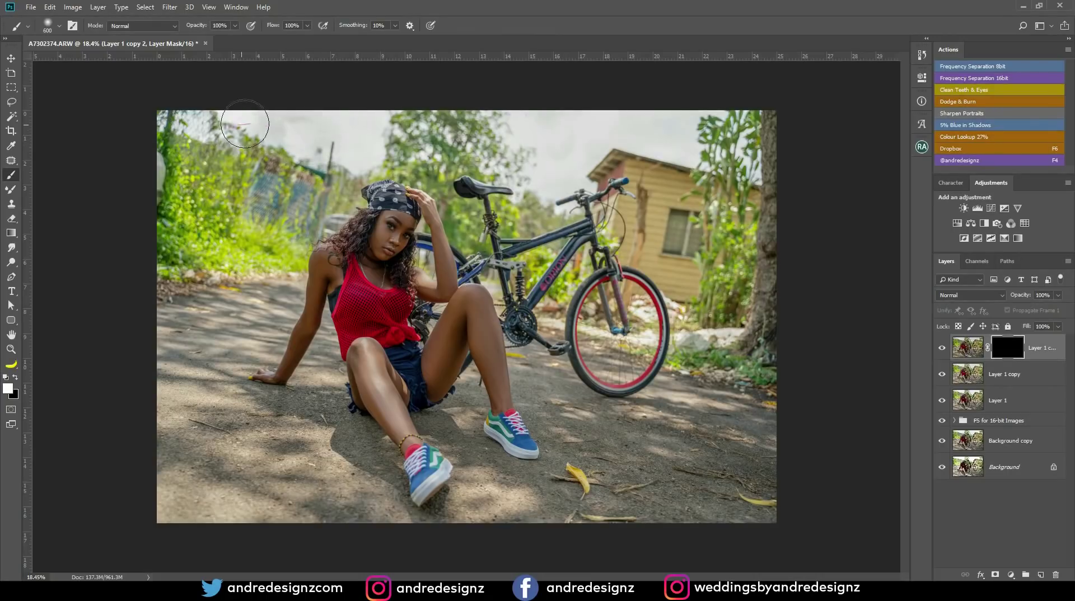
pyautogui.moveTo(335, 134)
pyautogui.mouseDown()
pyautogui.moveTo(358, 151)
pyautogui.moveTo(325, 130)
pyautogui.moveTo(336, 130)
pyautogui.mouseUp()
pyautogui.moveTo(494, 134)
pyautogui.mouseDown()
pyautogui.moveTo(530, 153)
pyautogui.moveTo(525, 169)
pyautogui.moveTo(566, 160)
pyautogui.moveTo(574, 133)
pyautogui.moveTo(632, 127)
pyautogui.moveTo(746, 143)
pyautogui.mouseUp()
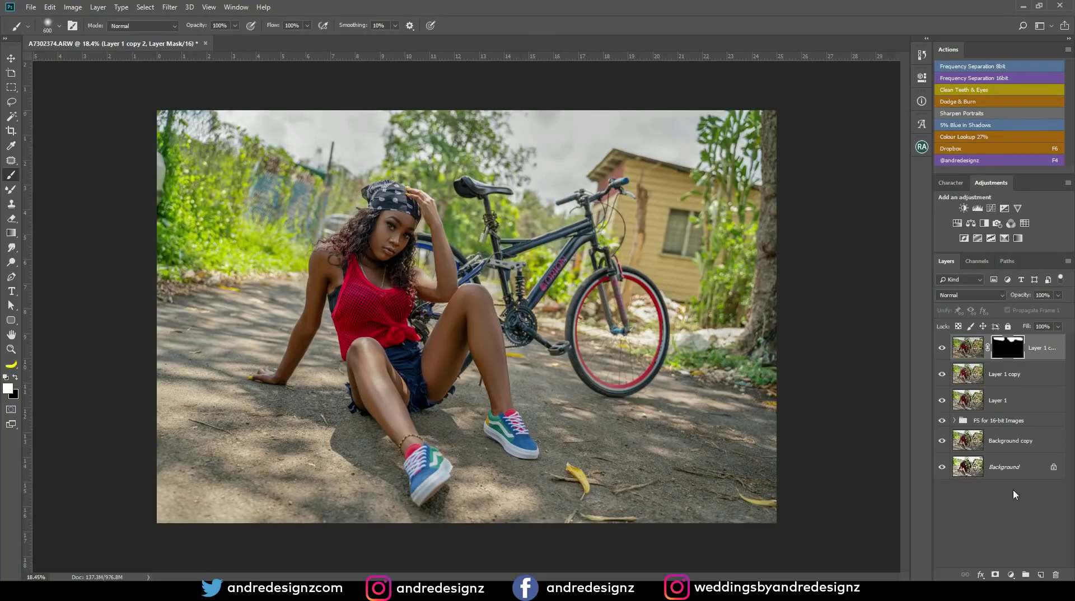
# Step: Add a Curves adjustment layer and pull the darker midtones of the RGB curve down to darken the image
pyautogui.click(1012, 575)
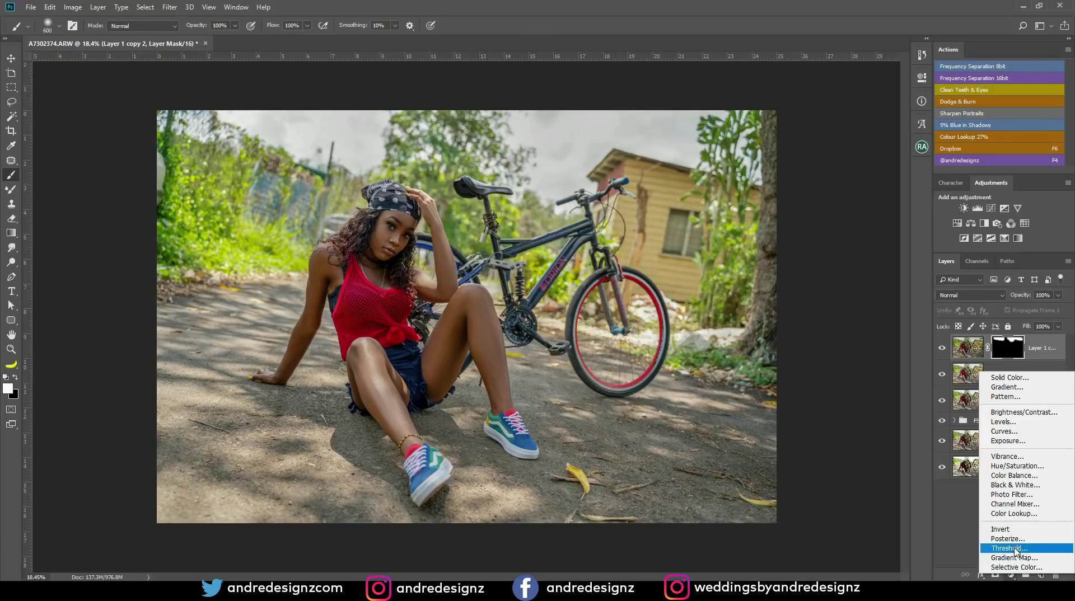
pyautogui.click(1002, 432)
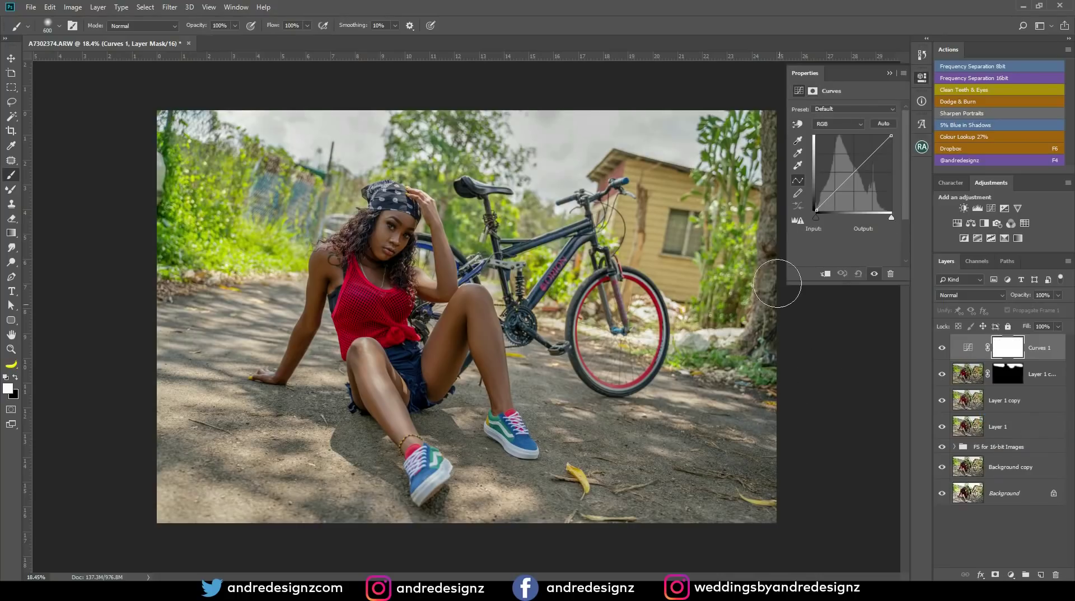
pyautogui.click(837, 192)
pyautogui.moveTo(838, 193); pyautogui.dragTo(842, 193)
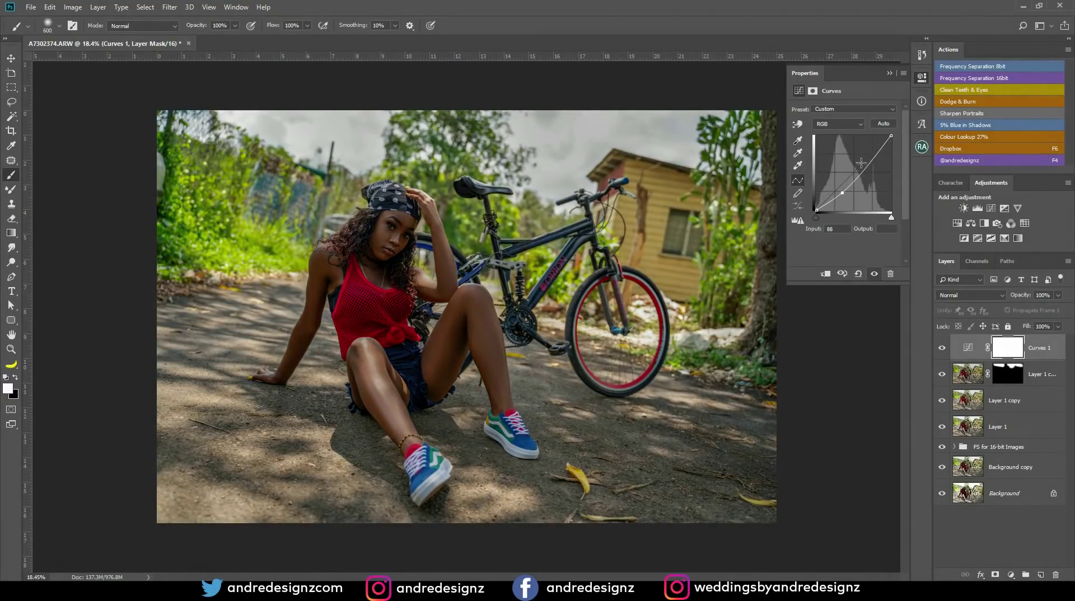
# Step: Fine-tune the Curves 1 RGB curve by adjusting its highlights, midtones and darkest shadows
pyautogui.moveTo(868, 160); pyautogui.dragTo(873, 159)
pyautogui.moveTo(855, 180)
pyautogui.mouseDown()
pyautogui.moveTo(850, 171)
pyautogui.moveTo(855, 181)
pyautogui.mouseUp()
pyautogui.click(817, 210)
pyautogui.moveTo(817, 210); pyautogui.dragTo(817, 210)
# Step: Invert the Curves 1 mask to black and paint white over the sky with a size 600 brush at 100% flow
pyautogui.click(1002, 350)
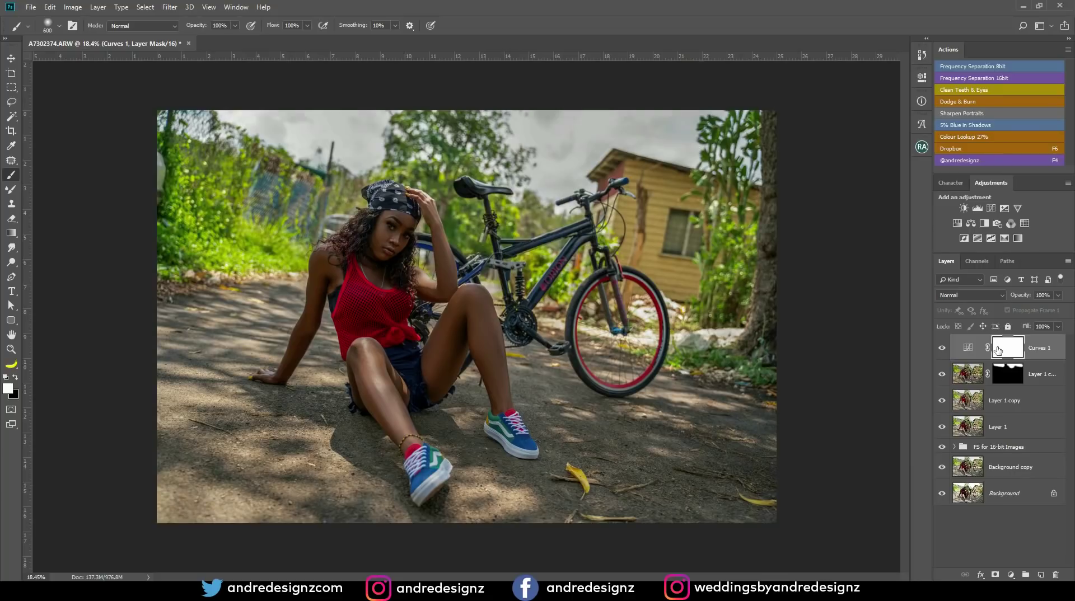
pyautogui.hotkey('ctrl', 'i')
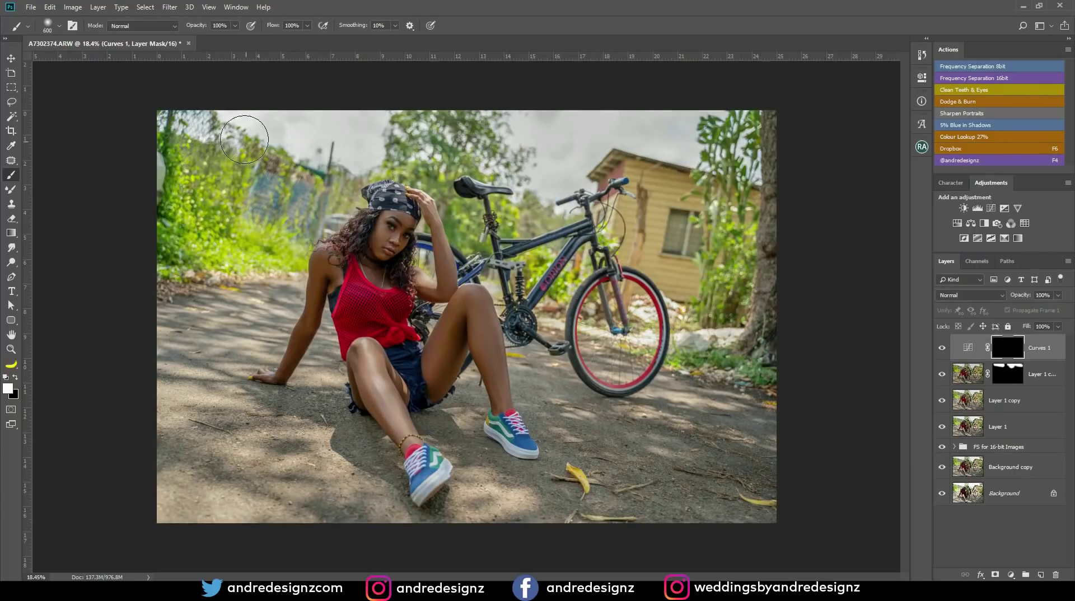
pyautogui.moveTo(364, 147); pyautogui.dragTo(193, 116)
pyautogui.moveTo(485, 123)
pyautogui.mouseDown()
pyautogui.moveTo(569, 153)
pyautogui.moveTo(560, 168)
pyautogui.moveTo(661, 137)
pyautogui.moveTo(762, 154)
pyautogui.mouseUp()
pyautogui.moveTo(552, 119)
pyautogui.mouseDown()
pyautogui.moveTo(512, 120)
pyautogui.moveTo(553, 168)
pyautogui.mouseUp()
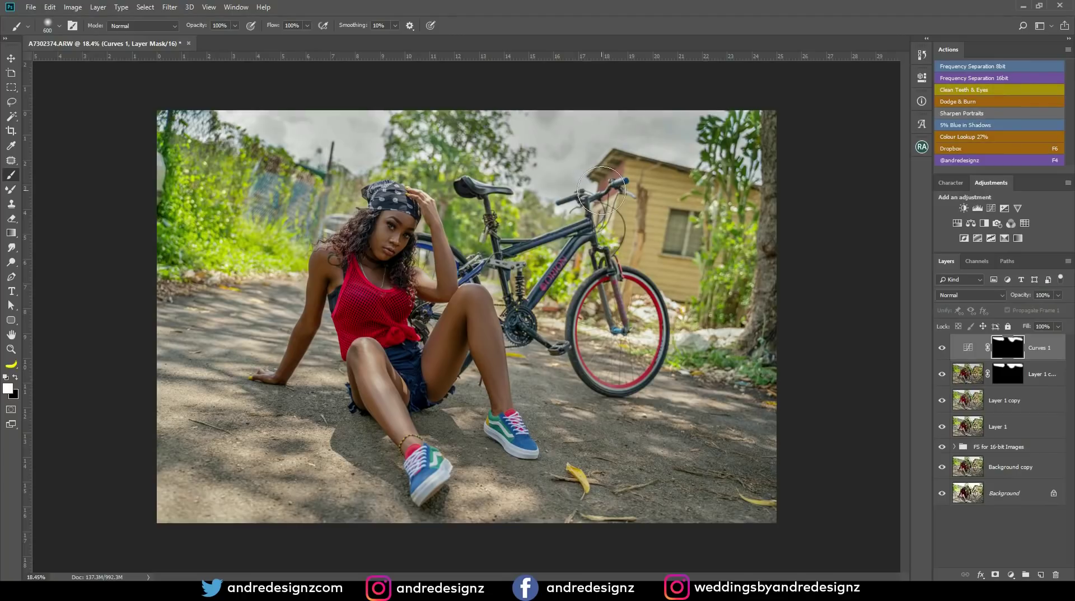
# Step: Compare the sky before and after by hiding and reshowing Curves 1 and the masked Layer 1 copy 2
pyautogui.click(942, 349)
pyautogui.click(942, 376)
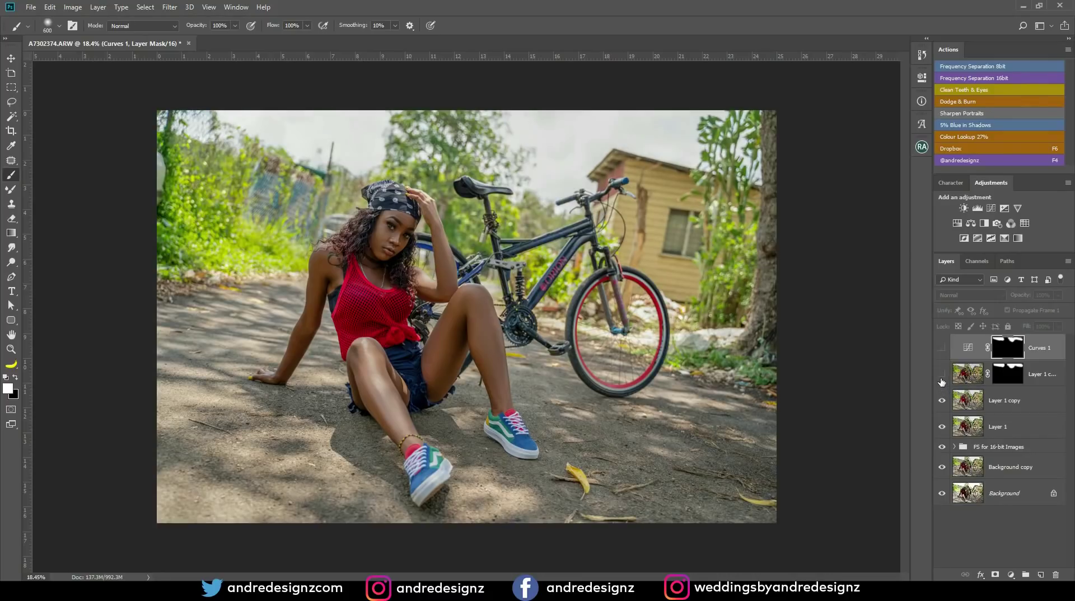
pyautogui.click(942, 374)
pyautogui.click(942, 349)
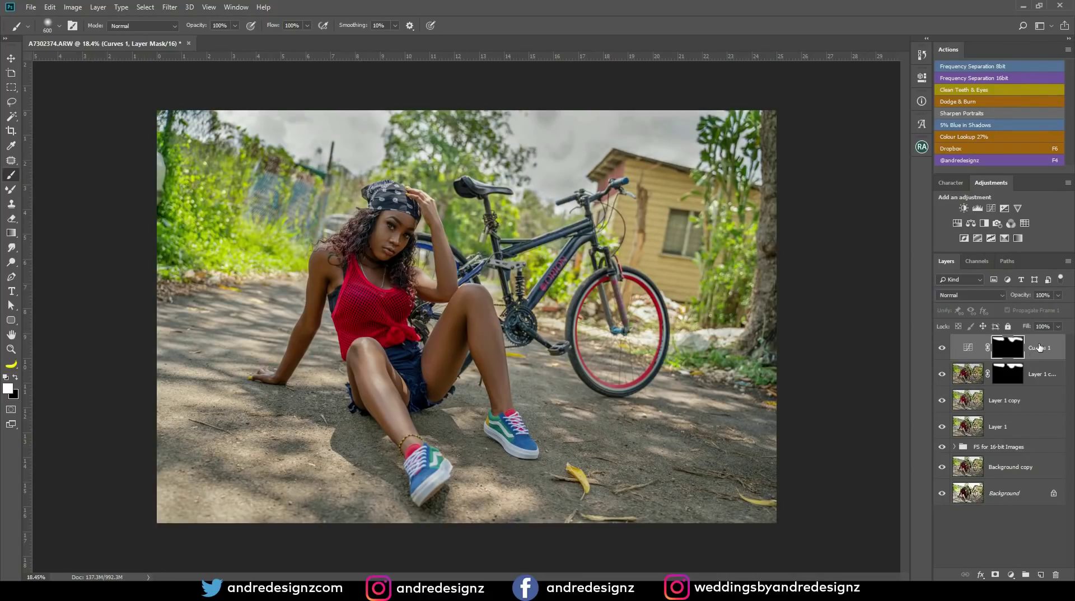
# Step: Run the Clean Teeth & Eyes action to add its masked layer group for working on the eyes
pyautogui.click(981, 91)
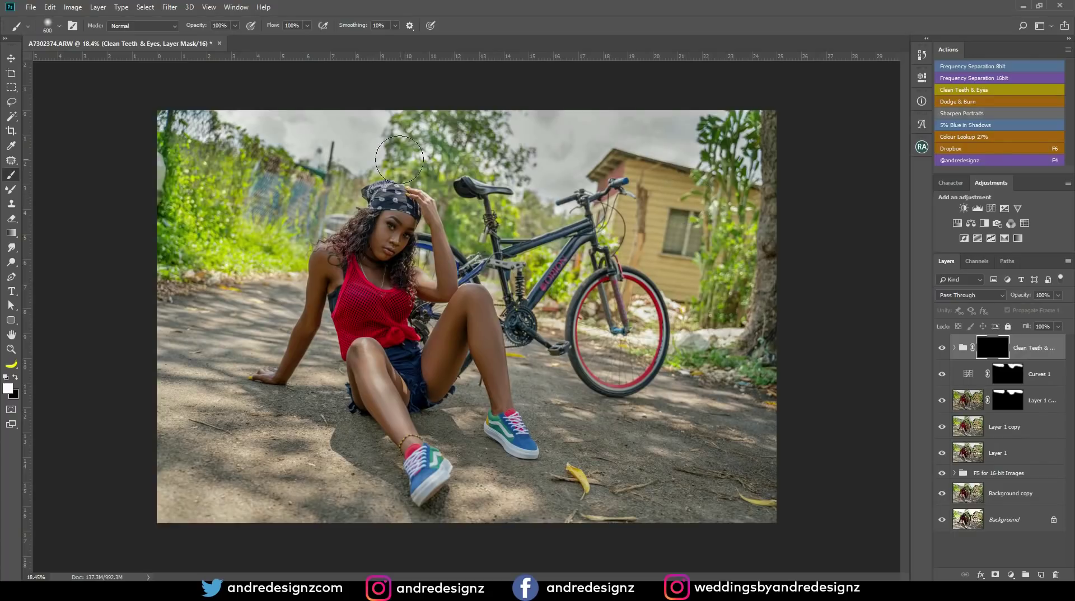
pyautogui.scroll(5, 370, 213)
pyautogui.scroll(4, 370, 213)
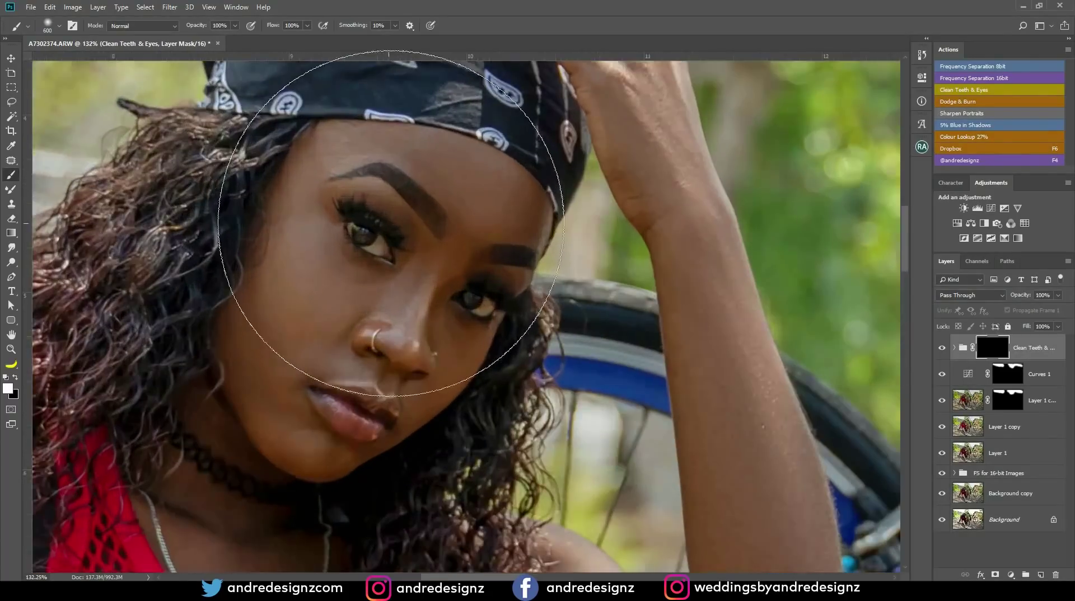
pyautogui.scroll(2, 400, 289)
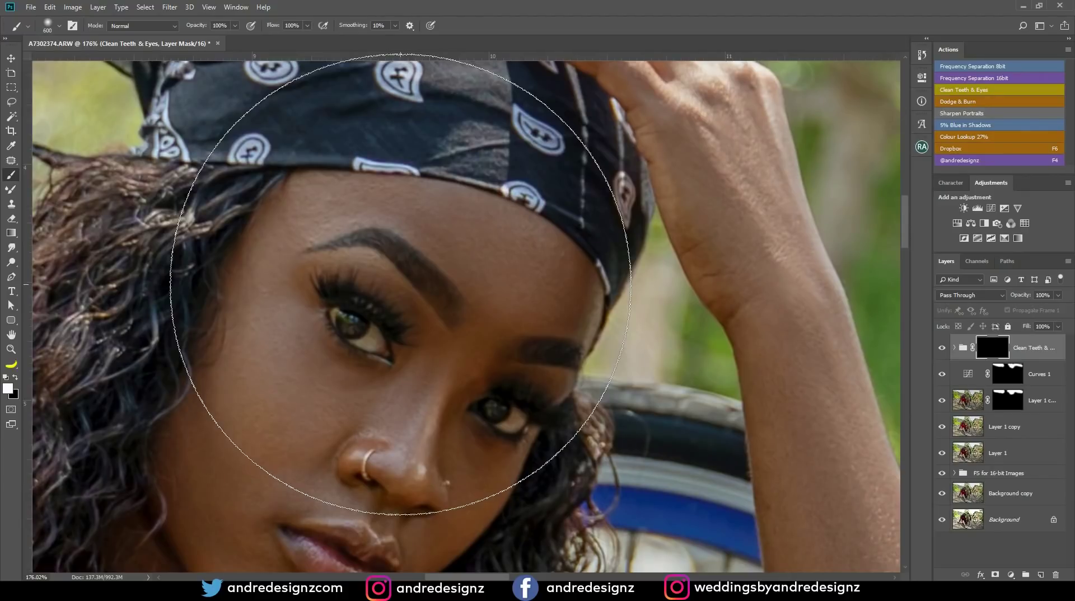
# Step: Paint white over the whites of both eyes on the Clean Teeth & Eyes mask, using a size 10 brush at 21% flow
pyautogui.click(309, 24)
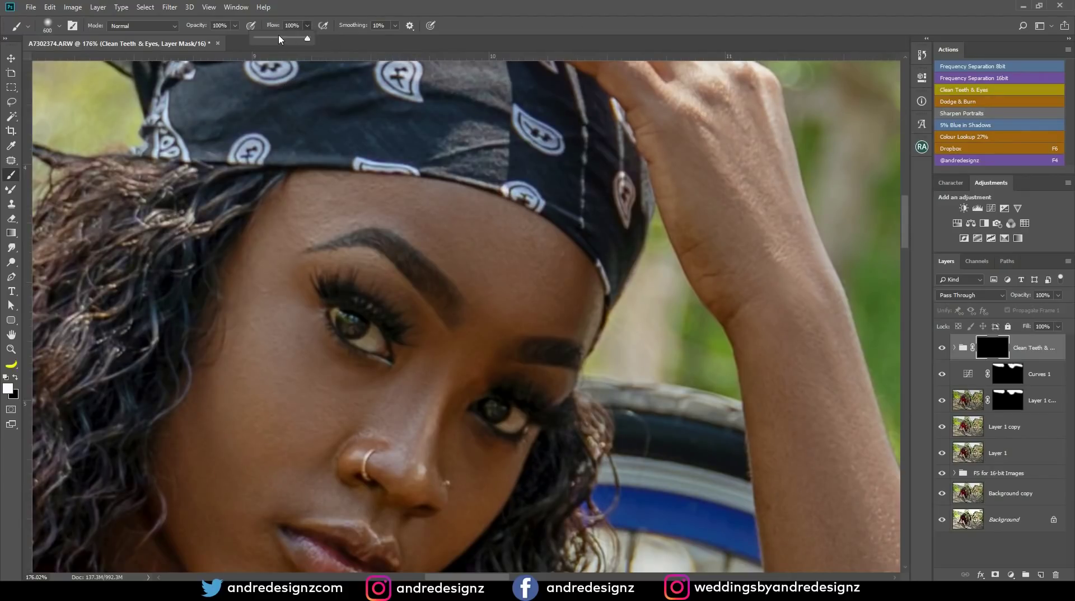
pyautogui.moveTo(275, 40); pyautogui.dragTo(266, 39)
pyautogui.press('[')
pyautogui.press('[')
pyautogui.press('[')
pyautogui.press('[')
pyautogui.press('[')
pyautogui.press('[')
pyautogui.press('[')
pyautogui.press('[')
pyautogui.press('[')
pyautogui.press('[')
pyautogui.press('[')
pyautogui.press('[')
pyautogui.press('[')
pyautogui.press('[')
pyautogui.press('[')
pyautogui.press('[')
pyautogui.press('[')
pyautogui.press('[')
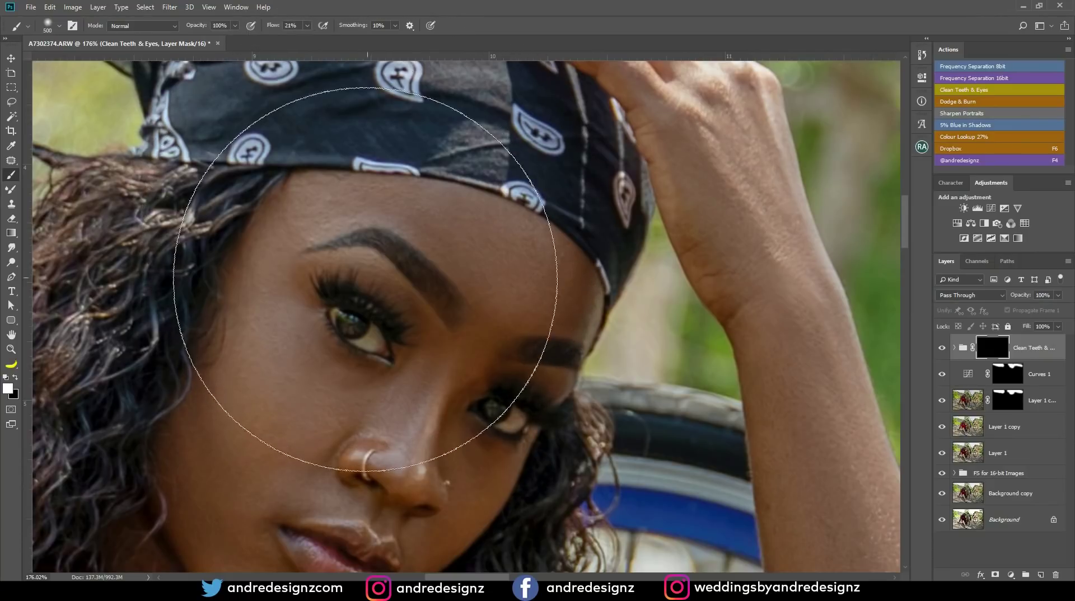
pyautogui.moveTo(371, 336); pyautogui.dragTo(360, 342)
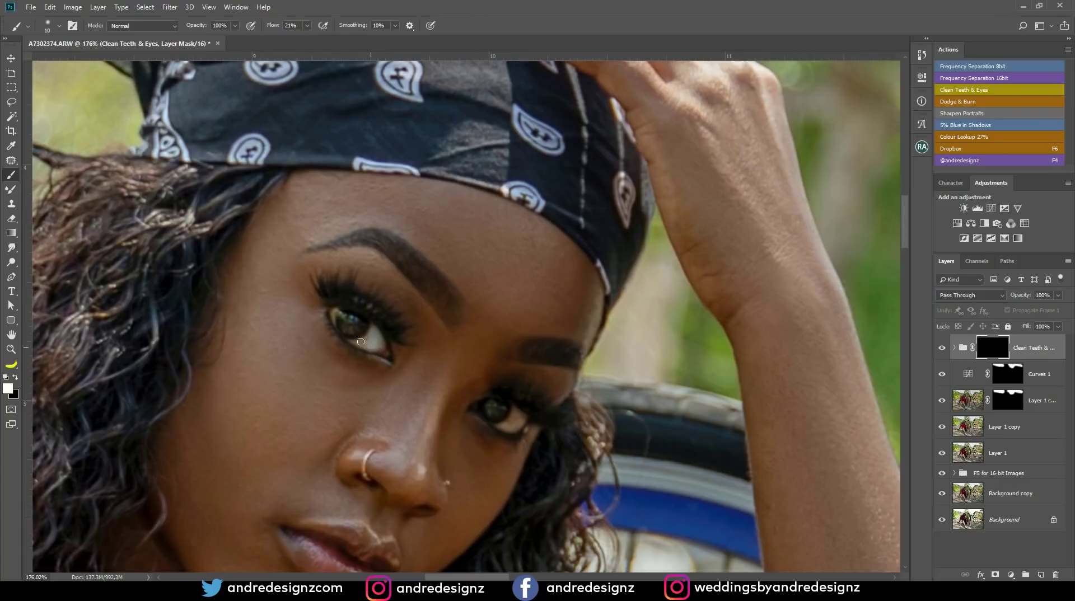
pyautogui.moveTo(385, 354); pyautogui.dragTo(374, 351)
pyautogui.moveTo(518, 416)
pyautogui.mouseDown()
pyautogui.moveTo(508, 427)
pyautogui.moveTo(516, 423)
pyautogui.mouseUp()
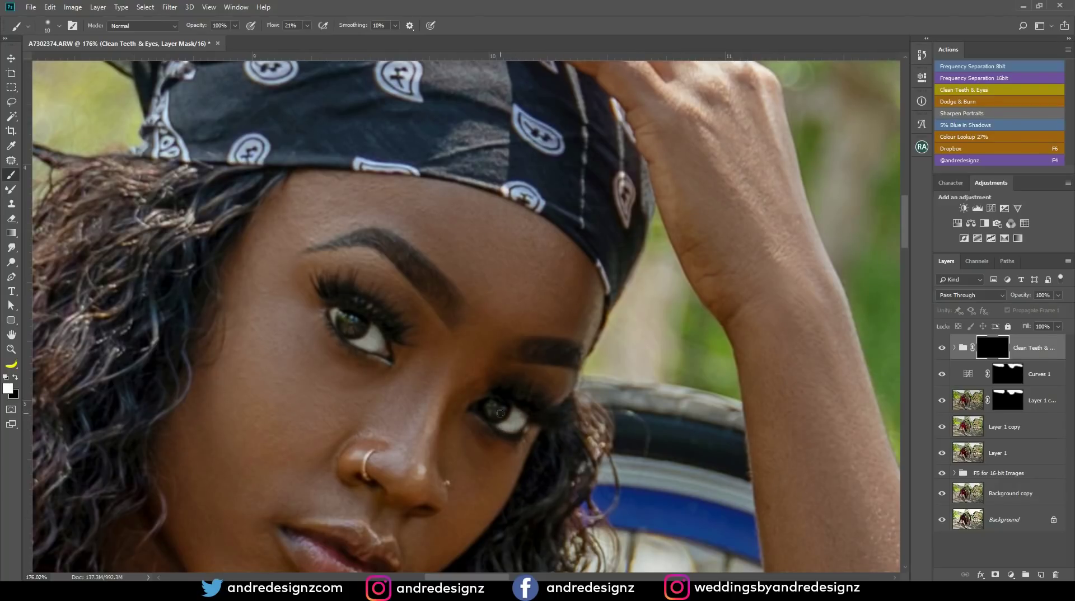
pyautogui.scroll(-13, 418, 399)
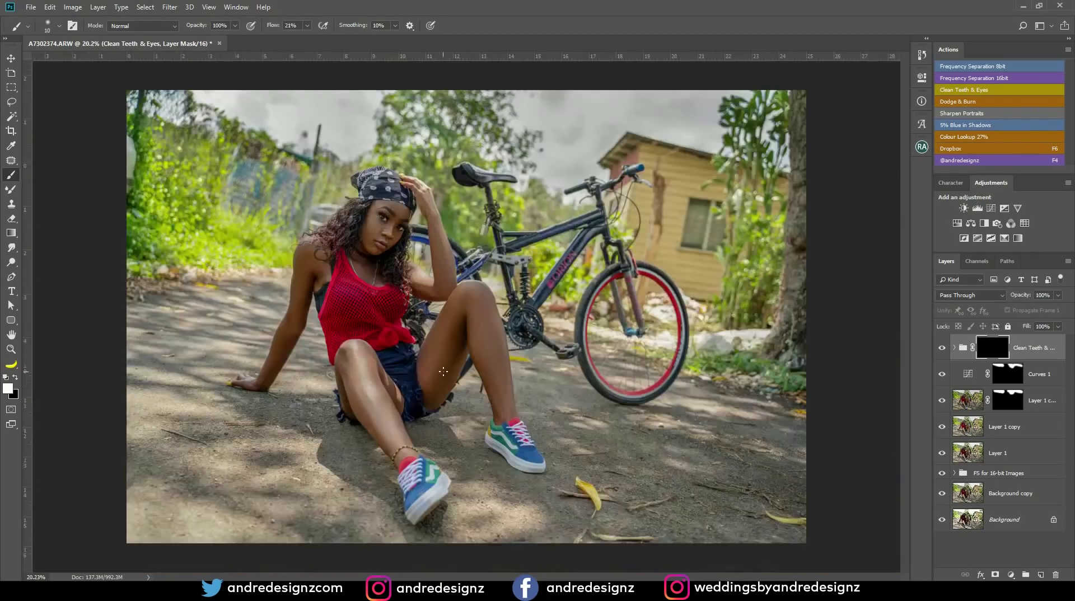
# Step: Add a second Curves adjustment layer above the Clean Teeth & Eyes group and raise the RGB midtones to brighten the image
pyautogui.scroll(13, 468, 325)
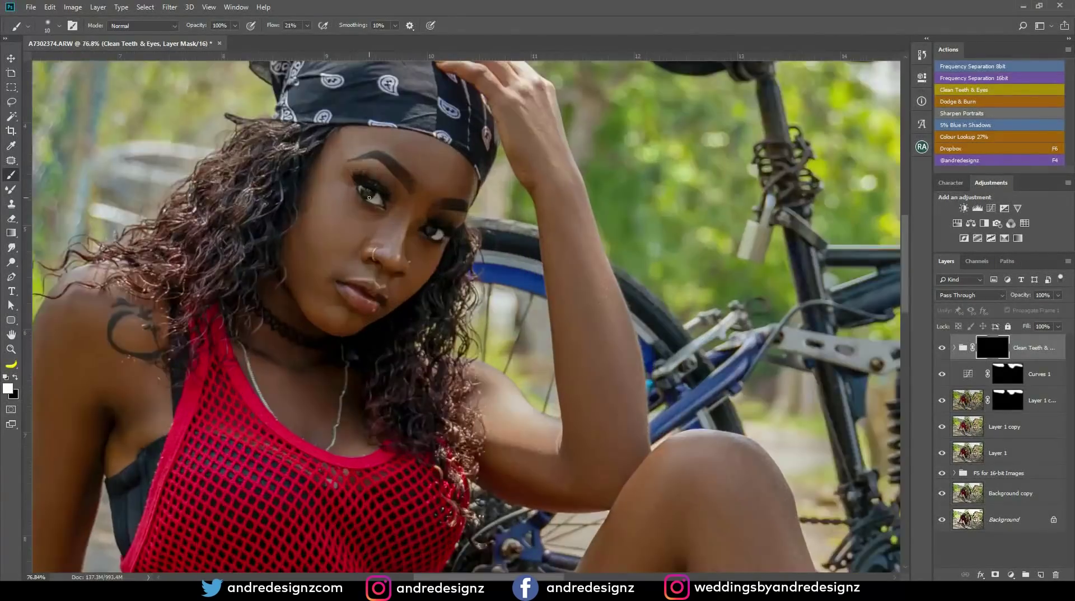
pyautogui.scroll(1, 369, 198)
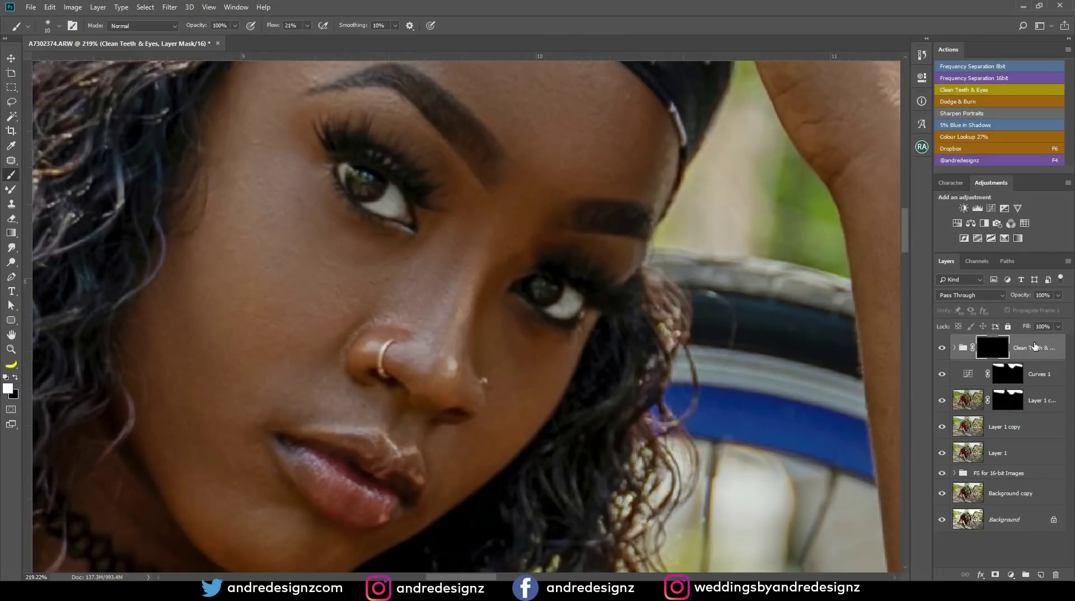
pyautogui.click(1012, 575)
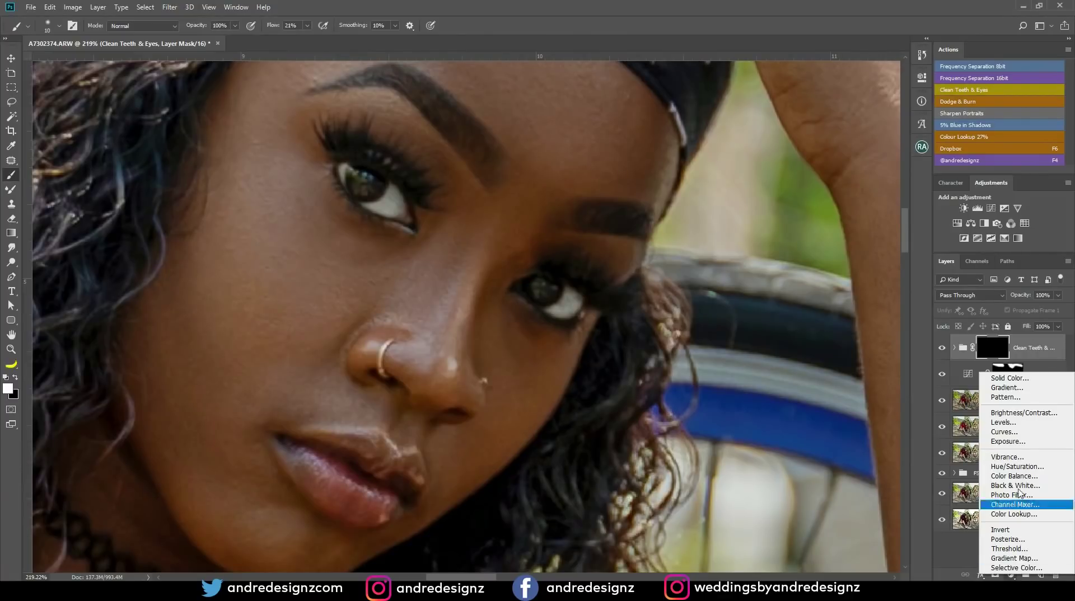
pyautogui.click(1001, 431)
pyautogui.moveTo(845, 183); pyautogui.dragTo(844, 167)
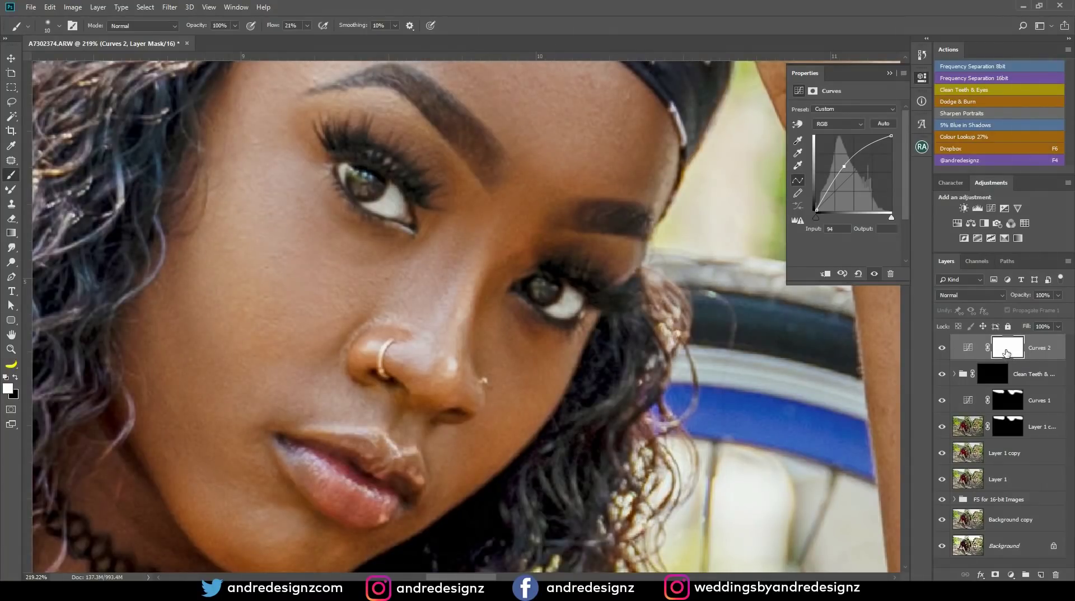
# Step: Invert the Curves 2 mask to black and paint white over both irises with the size 10 brush at 21% flow
pyautogui.click(1006, 351)
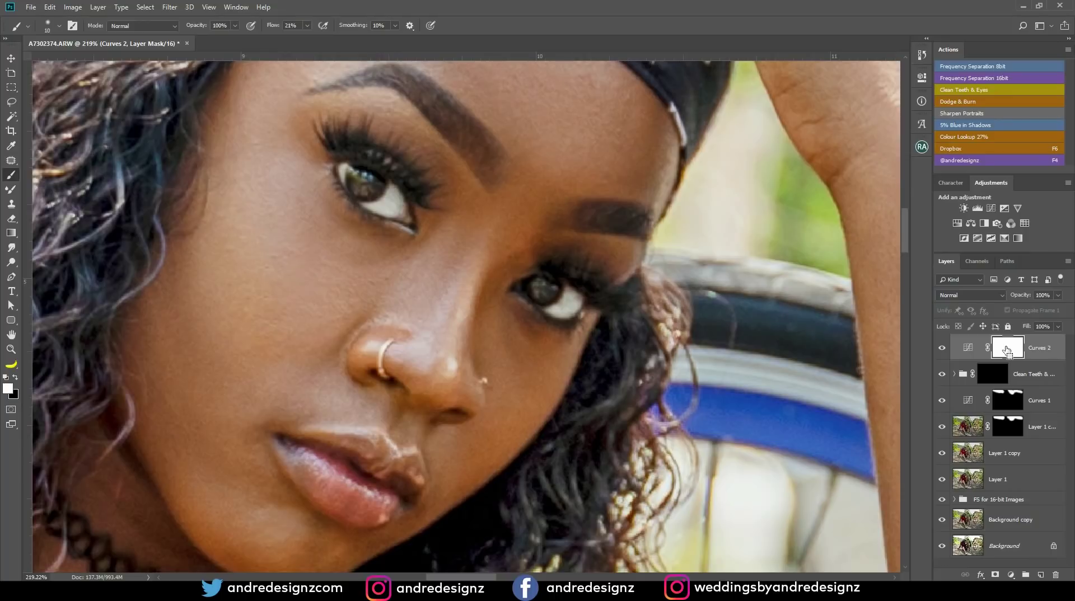
pyautogui.hotkey('ctrl', 'i')
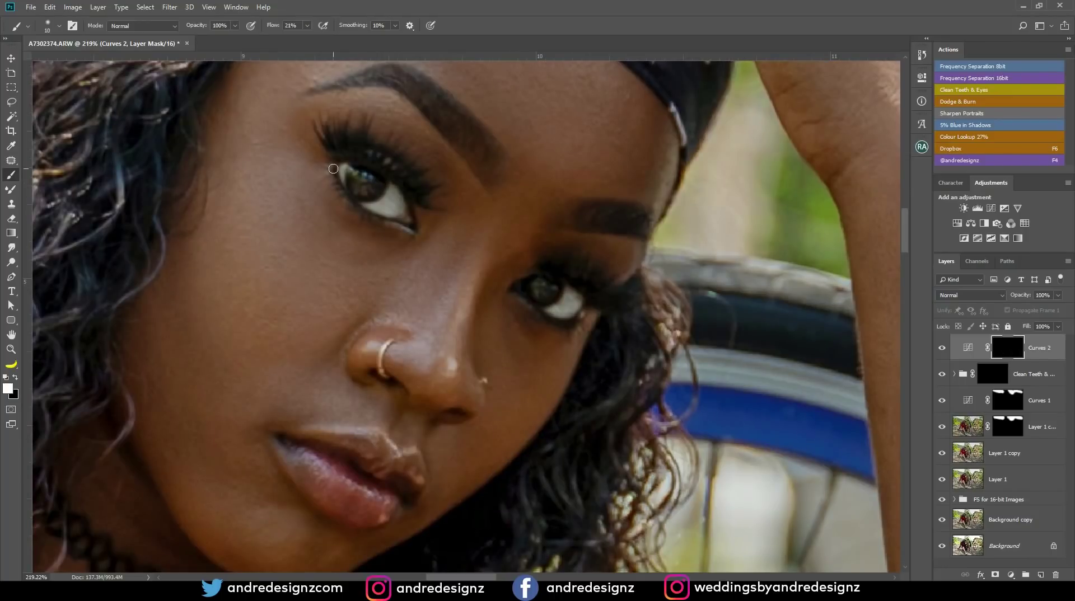
pyautogui.moveTo(371, 192)
pyautogui.mouseDown()
pyautogui.moveTo(352, 178)
pyautogui.moveTo(380, 194)
pyautogui.mouseUp()
pyautogui.moveTo(546, 292)
pyautogui.mouseDown()
pyautogui.moveTo(533, 291)
pyautogui.moveTo(543, 293)
pyautogui.mouseUp()
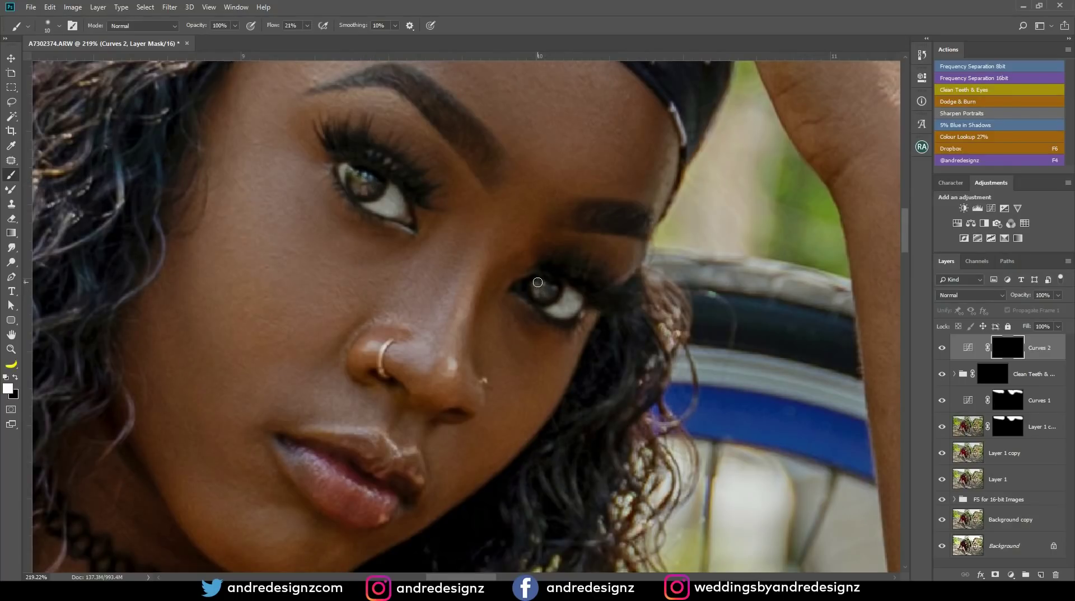
# Step: Compare the eyes with Curves 2 hidden and shown, and examine the result close up and across the whole portrait
pyautogui.scroll(-8, 537, 282)
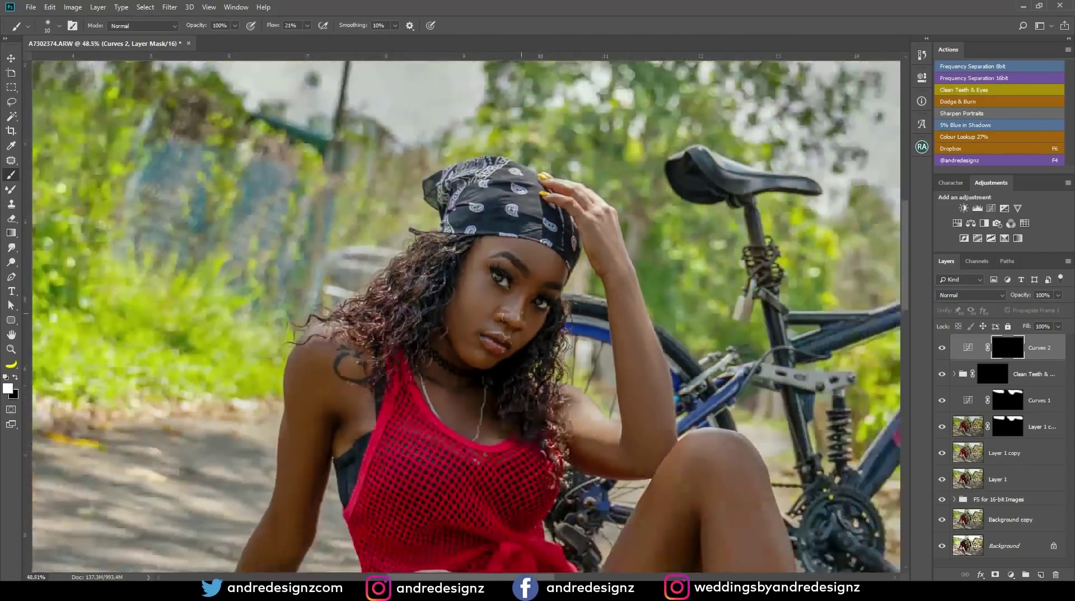
pyautogui.scroll(-3, 521, 311)
pyautogui.click(943, 349)
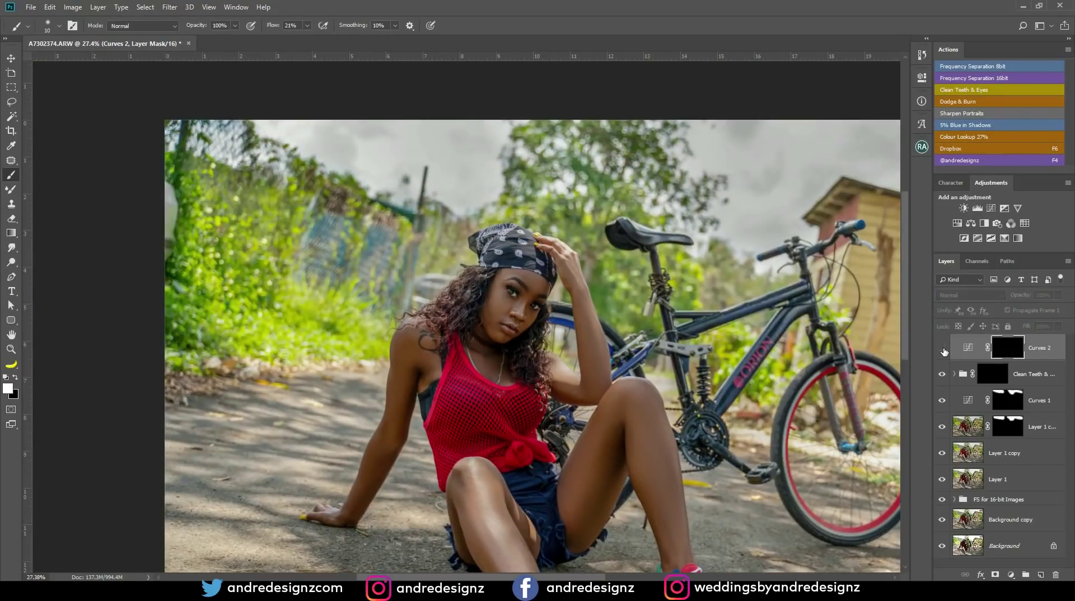
pyautogui.click(943, 349)
pyautogui.scroll(-2, 519, 256)
pyautogui.scroll(1, 519, 256)
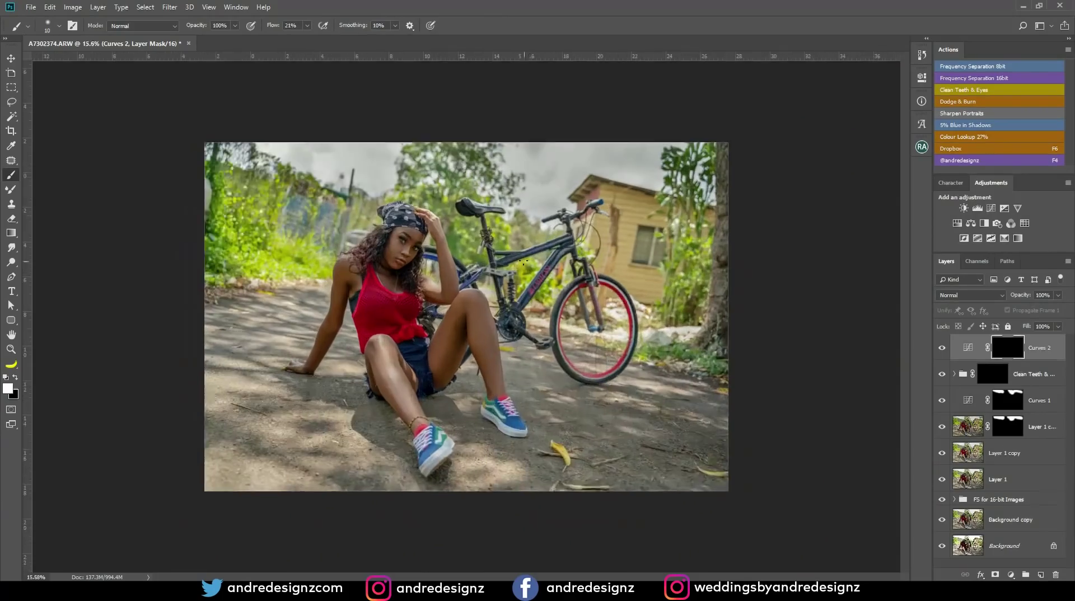
pyautogui.scroll(10, 391, 274)
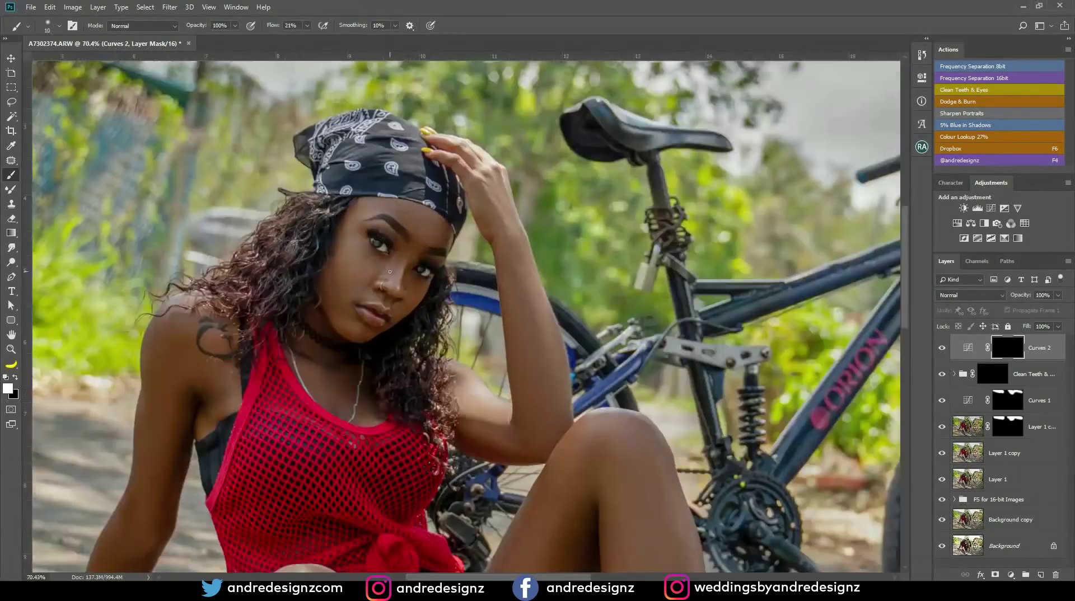
pyautogui.scroll(-12, 391, 273)
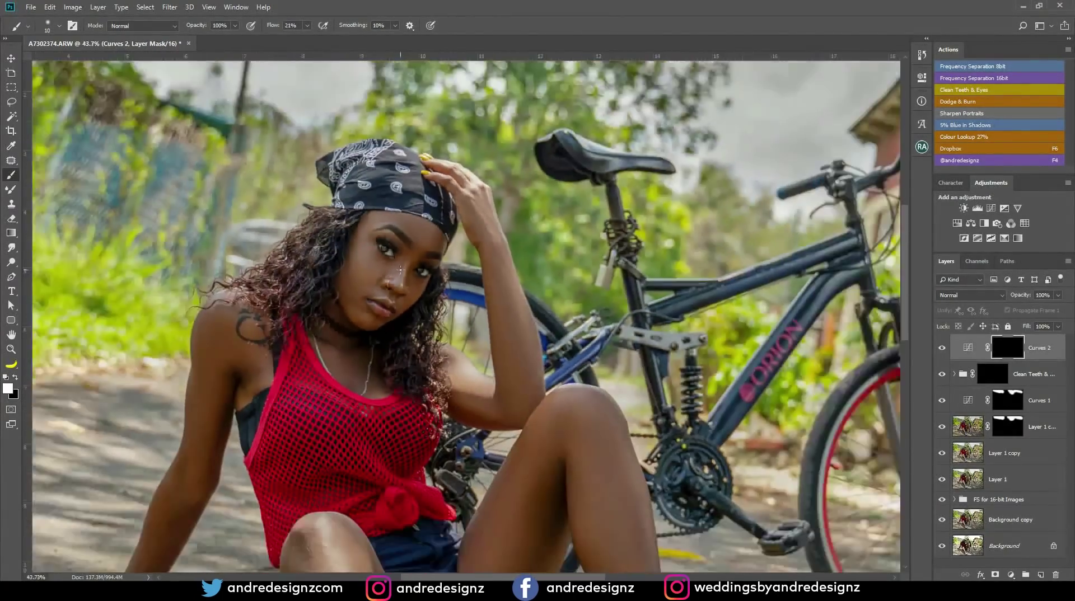
pyautogui.scroll(2, 402, 269)
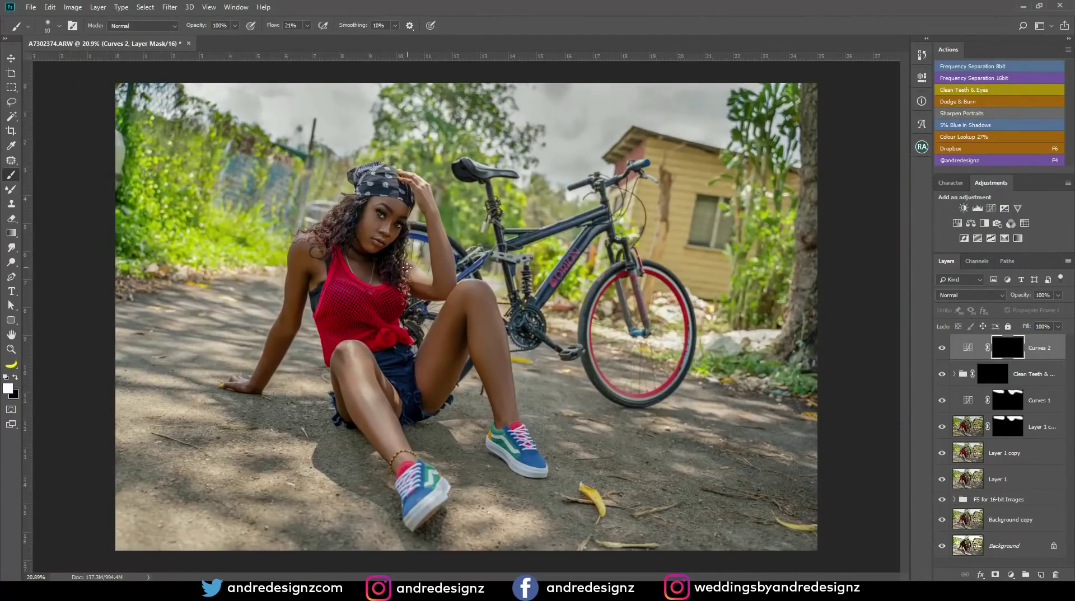
# Step: Run the Dodge & Burn action, target the Dodge layer's mask and set the brush flow to 1%
pyautogui.click(967, 103)
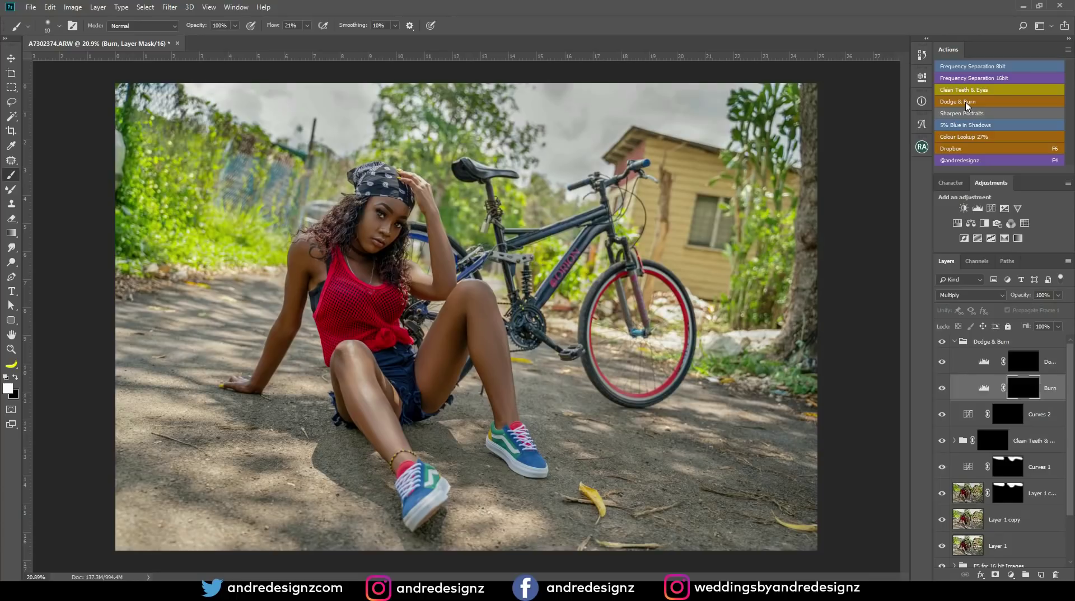
pyautogui.click(1026, 359)
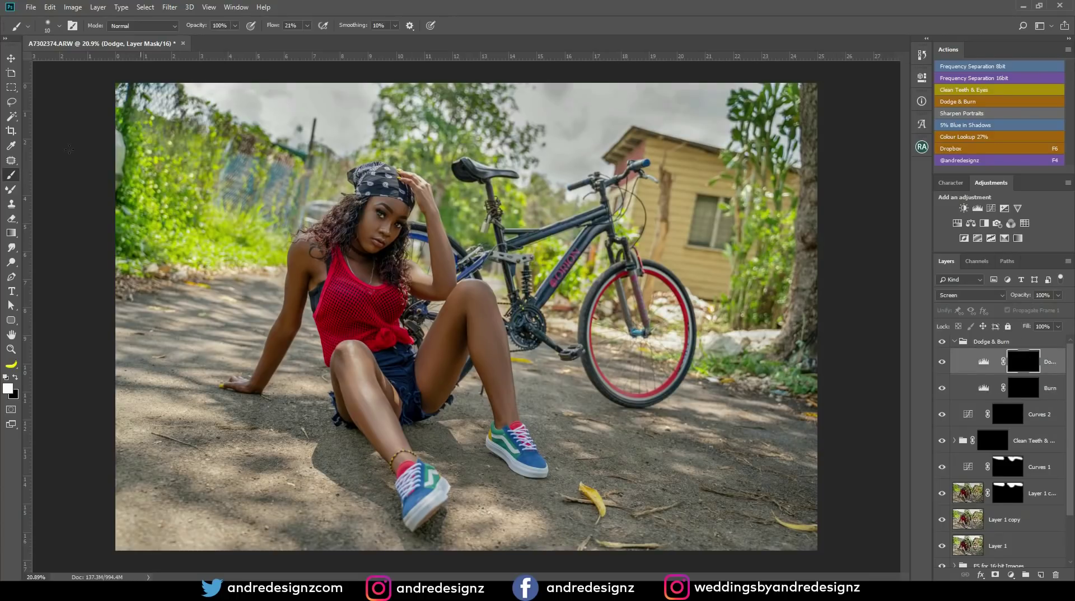
pyautogui.click(306, 25)
pyautogui.click(476, 36)
# Step: Paint white on the Dodge mask over the skin highlights of both legs and the supporting arm, adapting the brush size to each area
pyautogui.press(']')
pyautogui.press(']')
pyautogui.press(']')
pyautogui.press(']')
pyautogui.press(']')
pyautogui.press('[')
pyautogui.press('[')
pyautogui.press('[')
pyautogui.press('[')
pyautogui.press(']')
pyautogui.press(']')
pyautogui.press(']')
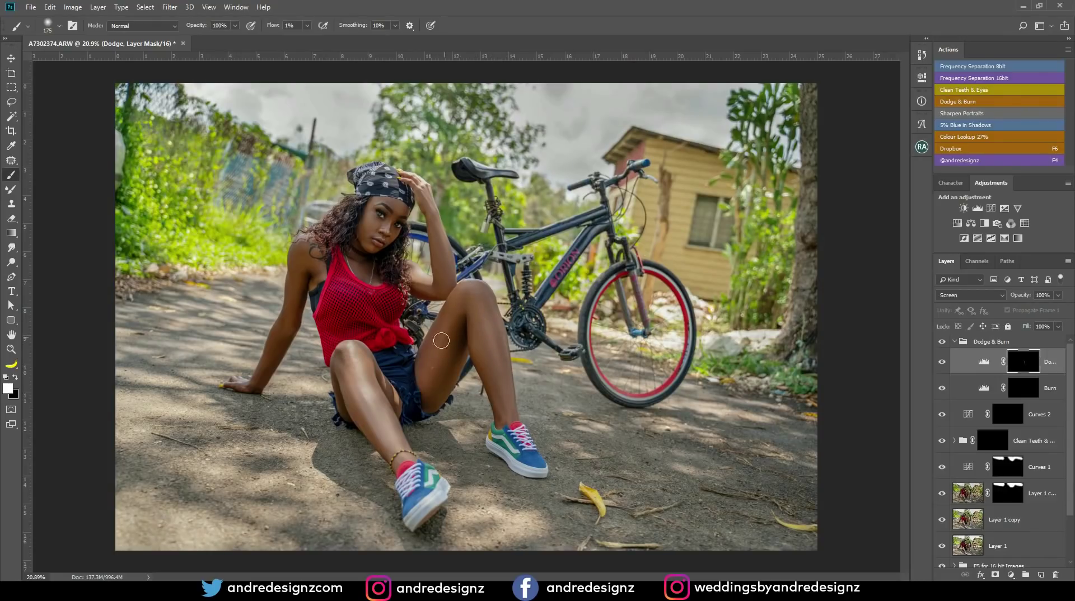
pyautogui.moveTo(468, 293); pyautogui.dragTo(437, 385)
pyautogui.press('[')
pyautogui.press('[')
pyautogui.press('[')
pyautogui.moveTo(349, 391); pyautogui.dragTo(369, 420)
pyautogui.press(']')
pyautogui.moveTo(302, 272)
pyautogui.mouseDown()
pyautogui.moveTo(290, 324)
pyautogui.moveTo(264, 382)
pyautogui.moveTo(273, 347)
pyautogui.mouseUp()
pyautogui.press('[')
pyautogui.press('[')
# Step: Toggle the Dodge & Burn group to check its effect, and dodge the raised leg's shin with a size 200 brush
pyautogui.click(946, 343)
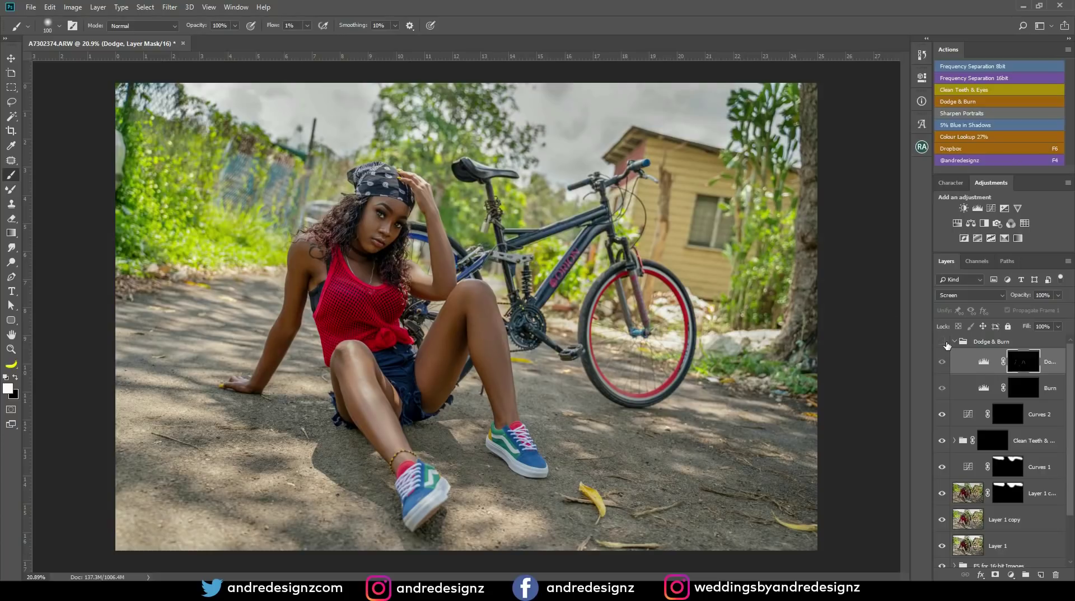
pyautogui.click(943, 343)
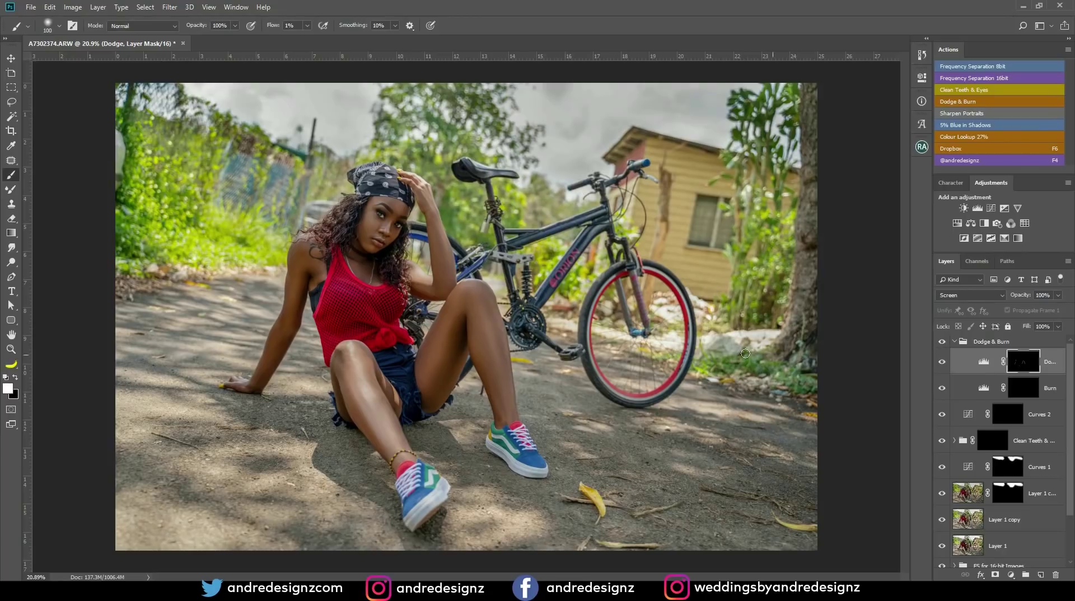
pyautogui.press(']')
pyautogui.press(']')
pyautogui.moveTo(498, 342)
pyautogui.mouseDown()
pyautogui.moveTo(479, 291)
pyautogui.moveTo(492, 354)
pyautogui.mouseUp()
# Step: Delete the FS for 16-bit Images group and select the Dodge & Burn group
pyautogui.moveTo(1073, 372); pyautogui.dragTo(1071, 457)
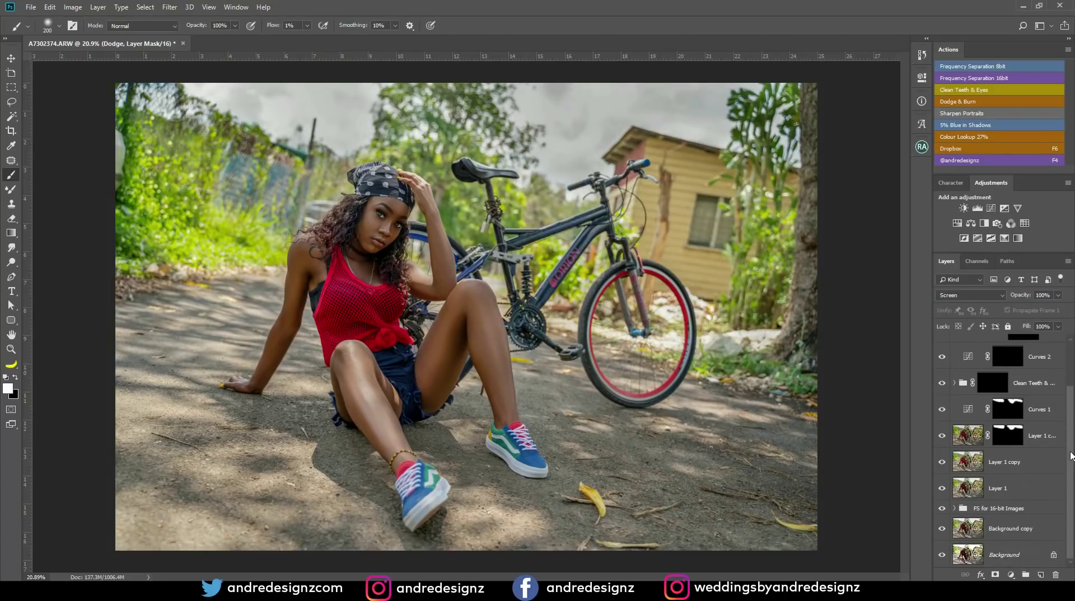
pyautogui.click(989, 513)
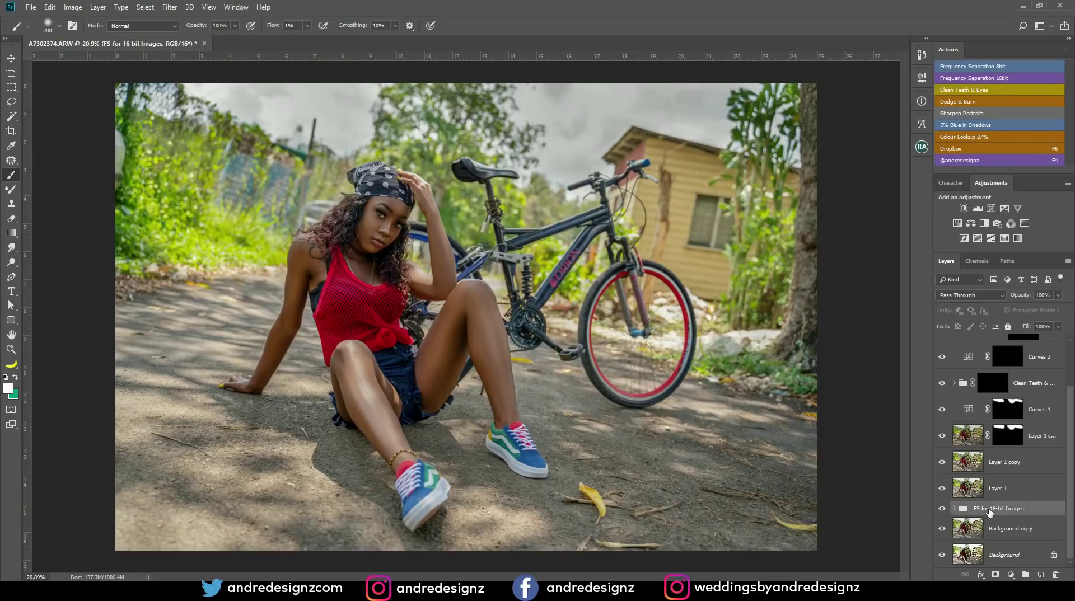
pyautogui.press('Delete')
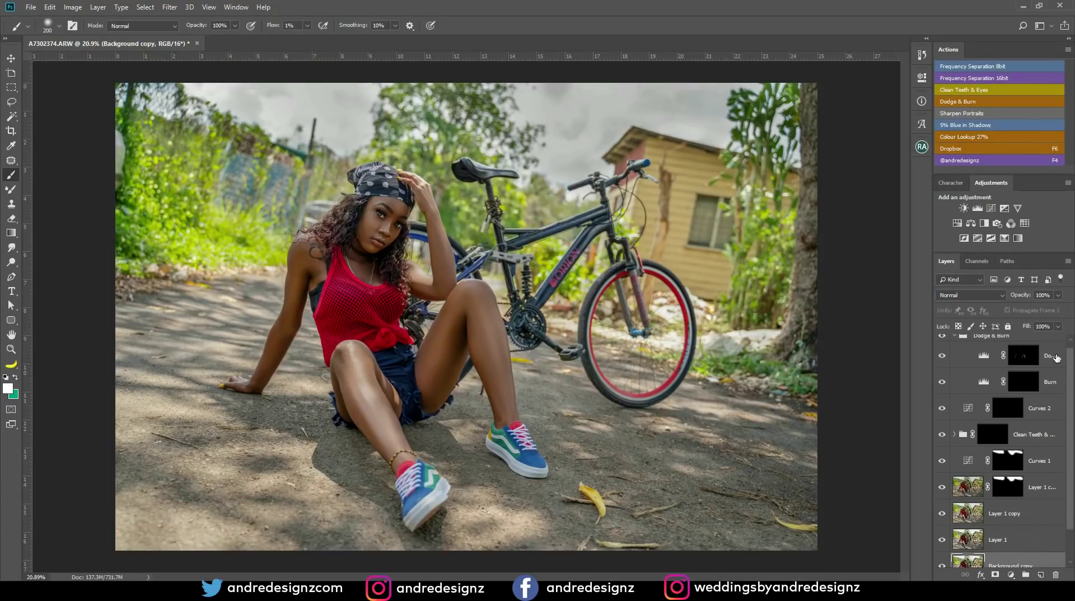
pyautogui.click(1034, 338)
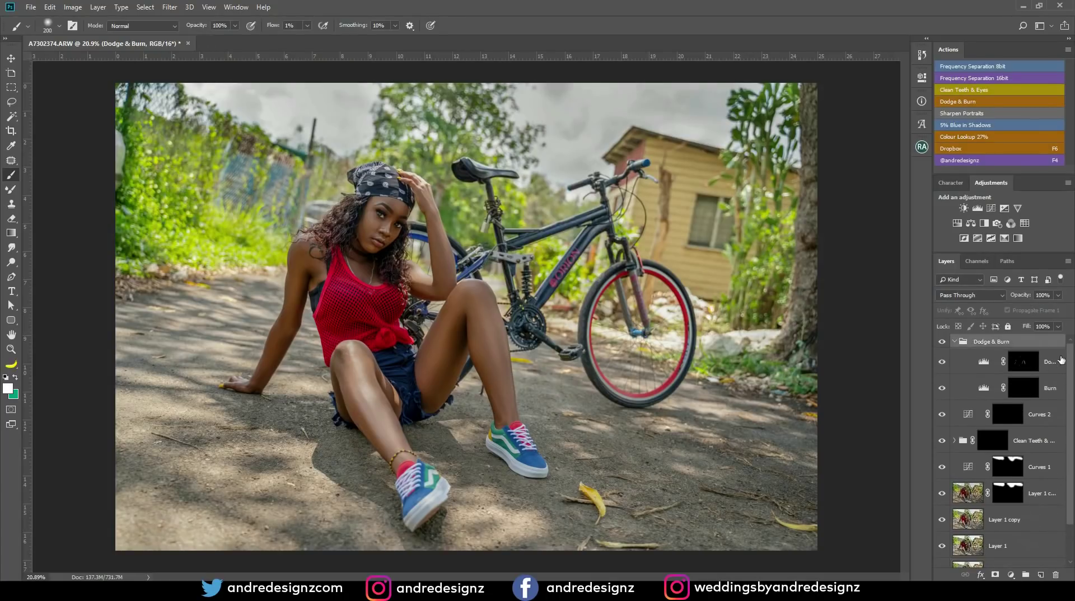
# Step: Collapse the Dodge & Burn group, run the Frequency Separation 16bit action with a 6.4-pixel Gaussian Blur, and select the Low - FS layer
pyautogui.click(954, 341)
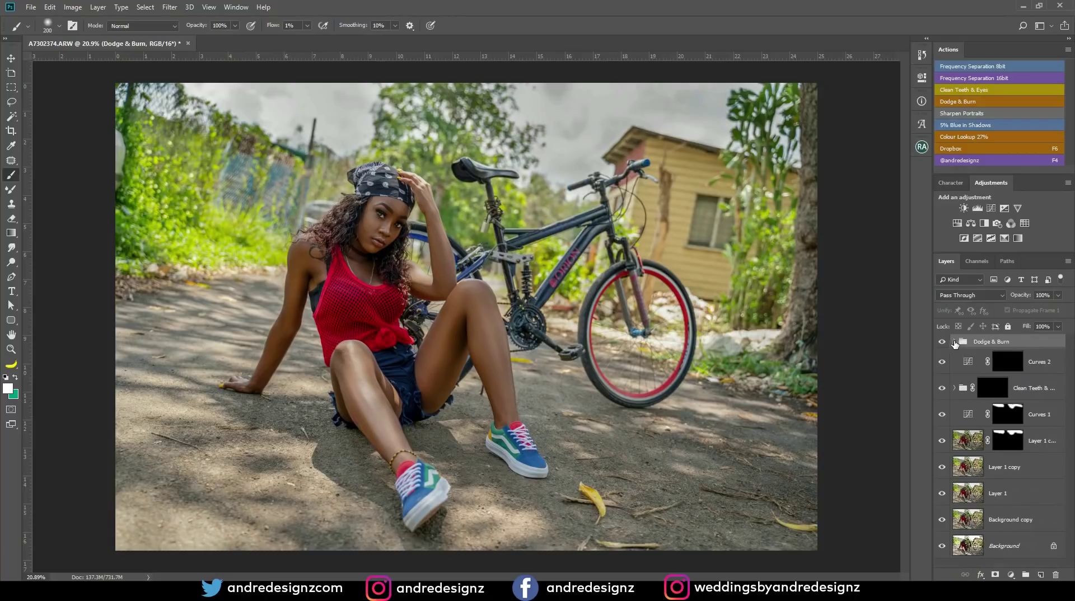
pyautogui.click(982, 78)
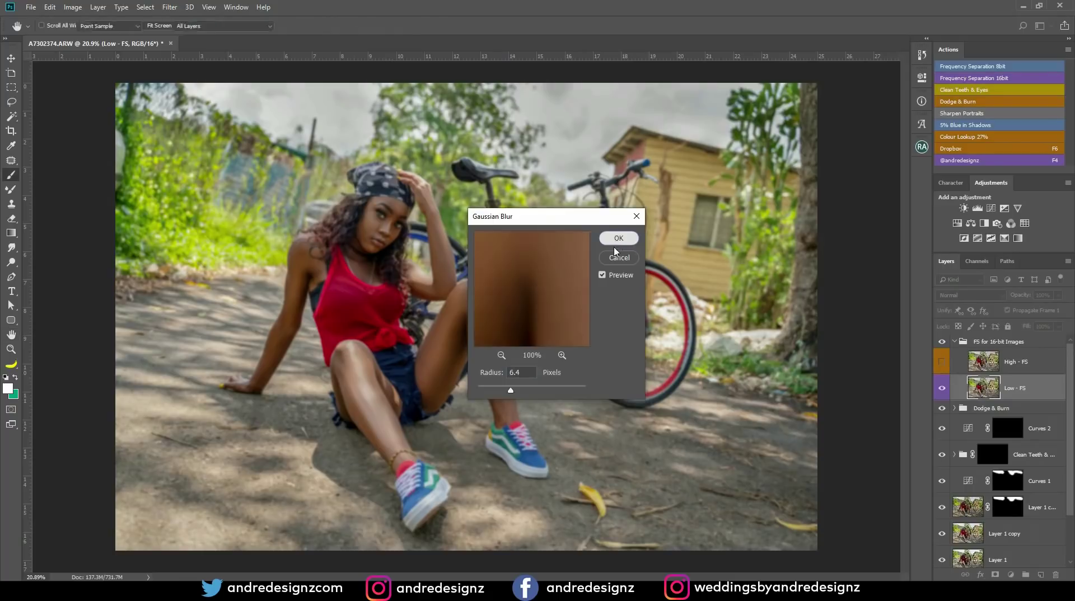
pyautogui.click(619, 237)
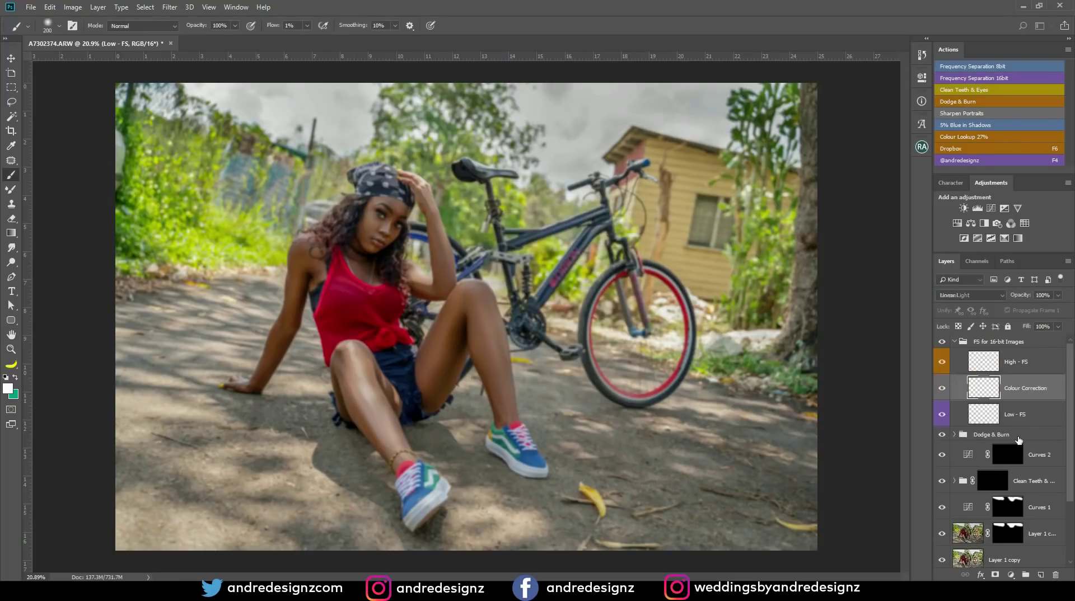
pyautogui.click(1022, 417)
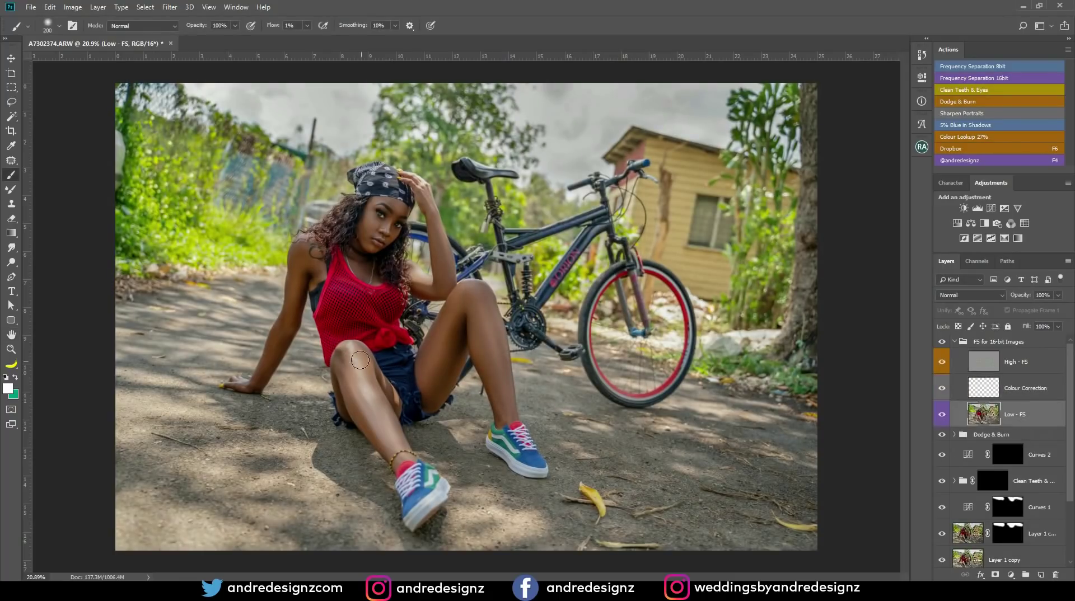
# Step: Blend the leg skin tones on the Low - FS layer with the Mixer Brush, adjusting the brush size to 175
pyautogui.hotkey('shift', 'b')
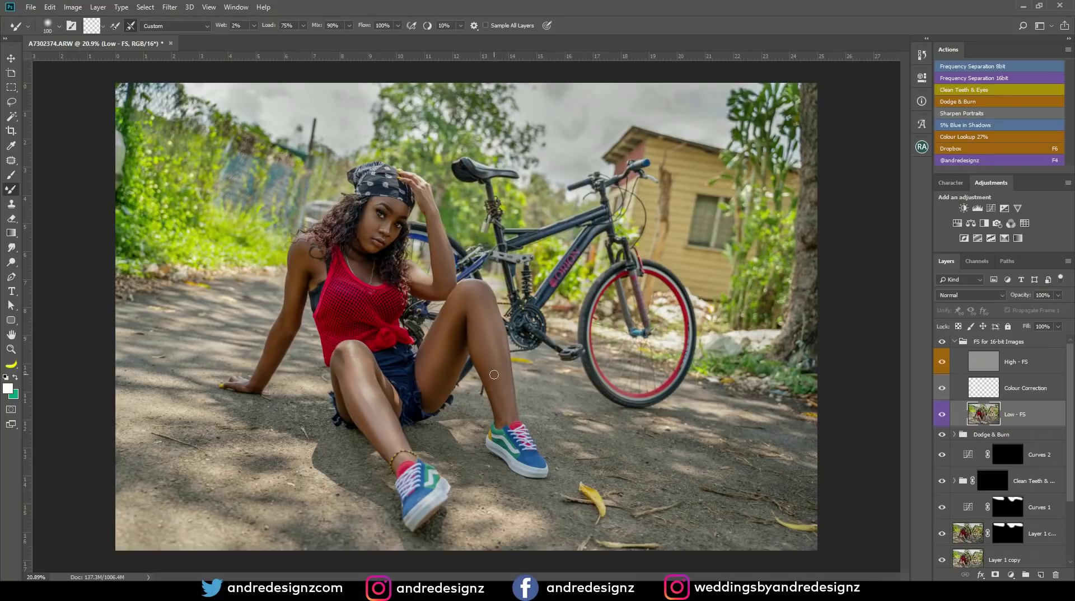
pyautogui.press(']')
pyautogui.press(']')
pyautogui.press(']')
pyautogui.press(']')
pyautogui.press(']')
pyautogui.press('[')
pyautogui.press('[')
pyautogui.keyDown('alt'); pyautogui.scroll(3, 473, 330); pyautogui.keyUp('alt')
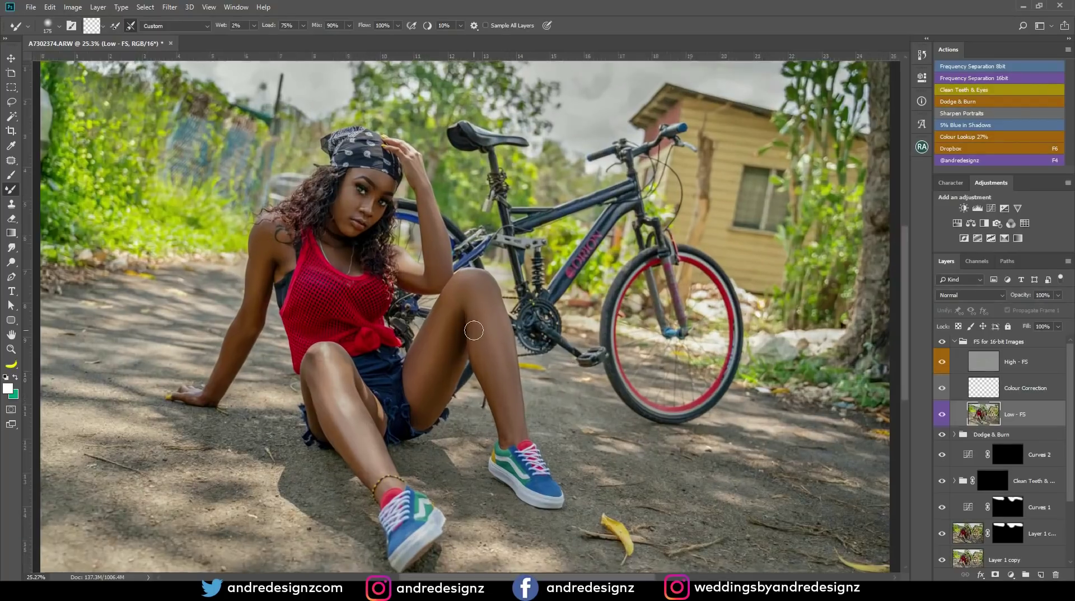
pyautogui.keyDown('alt'); pyautogui.scroll(-6, 479, 312); pyautogui.keyUp('alt')
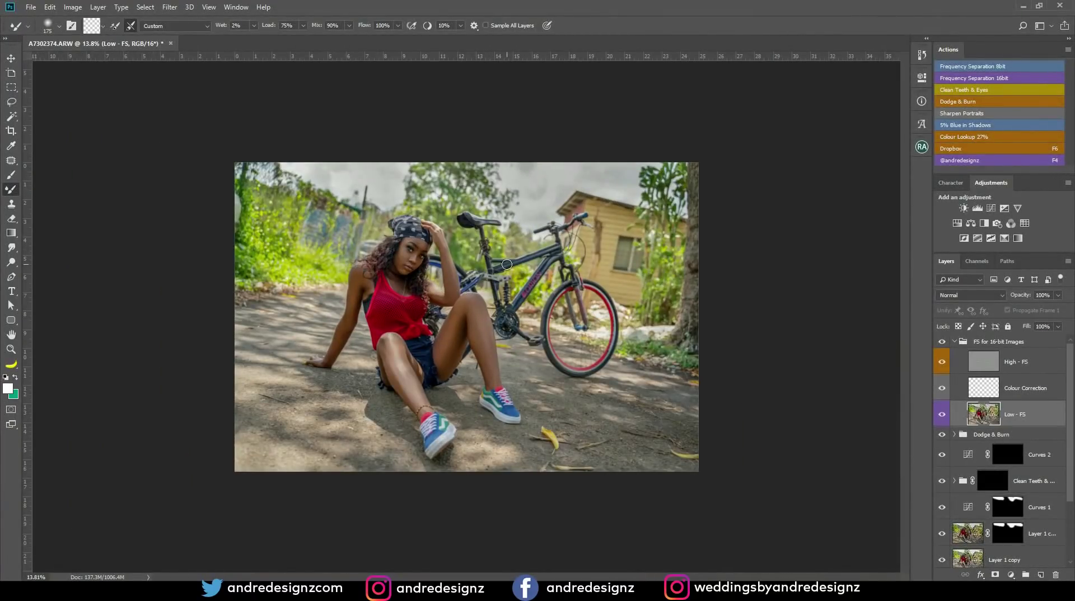
pyautogui.keyDown('alt'); pyautogui.scroll(-1, 515, 262); pyautogui.keyUp('alt')
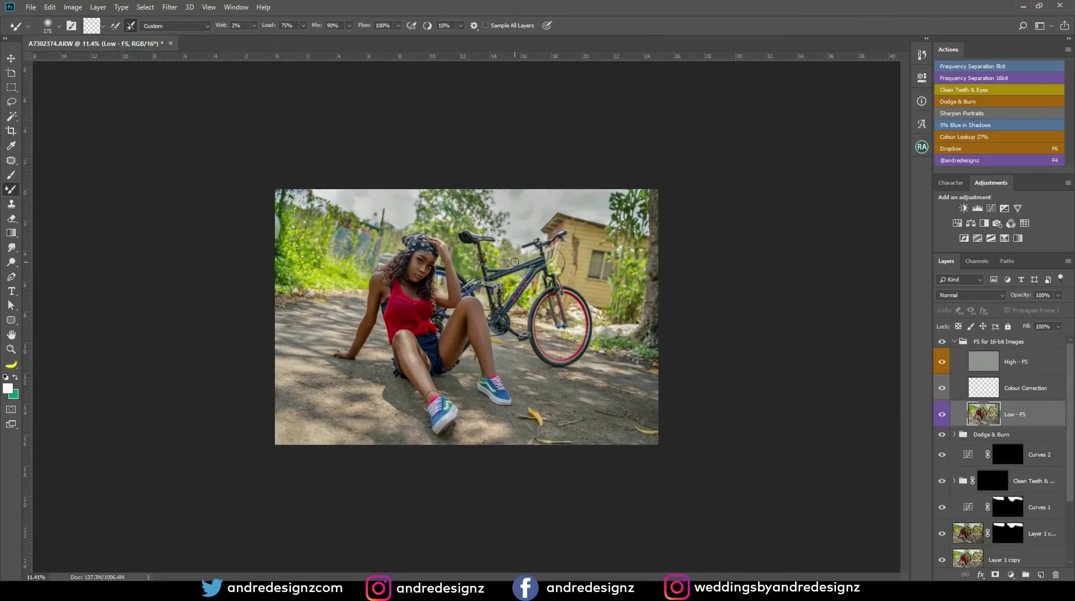
pyautogui.keyDown('alt'); pyautogui.scroll(1, 515, 263); pyautogui.keyUp('alt')
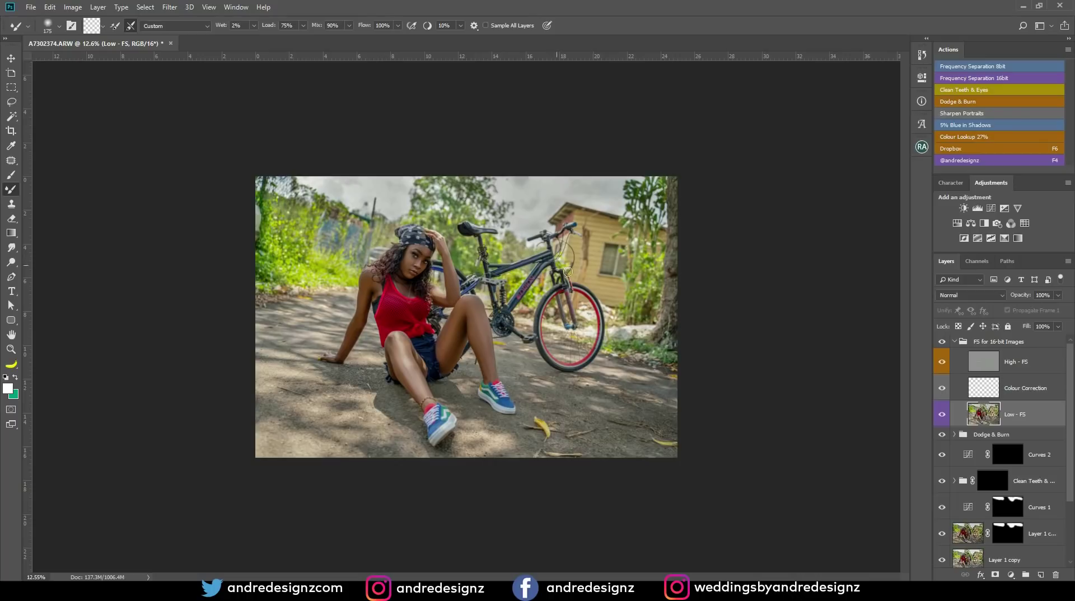
# Step: Collapse the FS for 16-bit Images group, stamp all visible layers into a new layer and duplicate it
pyautogui.click(963, 342)
pyautogui.click(955, 342)
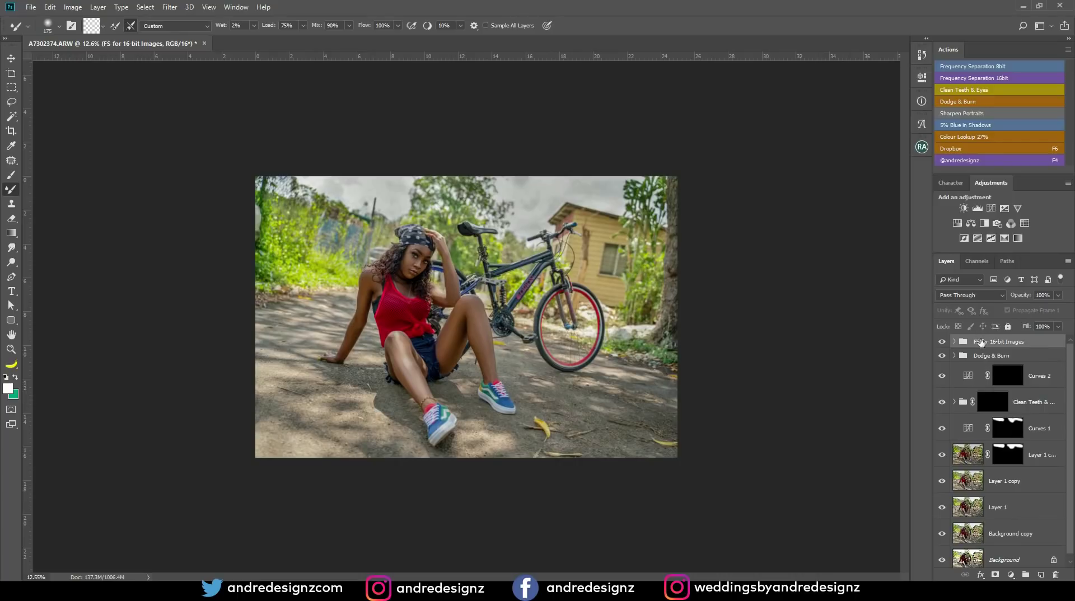
pyautogui.hotkey('ctrl', 'shift', 'alt', 'e')
pyautogui.hotkey('ctrl', 'j')
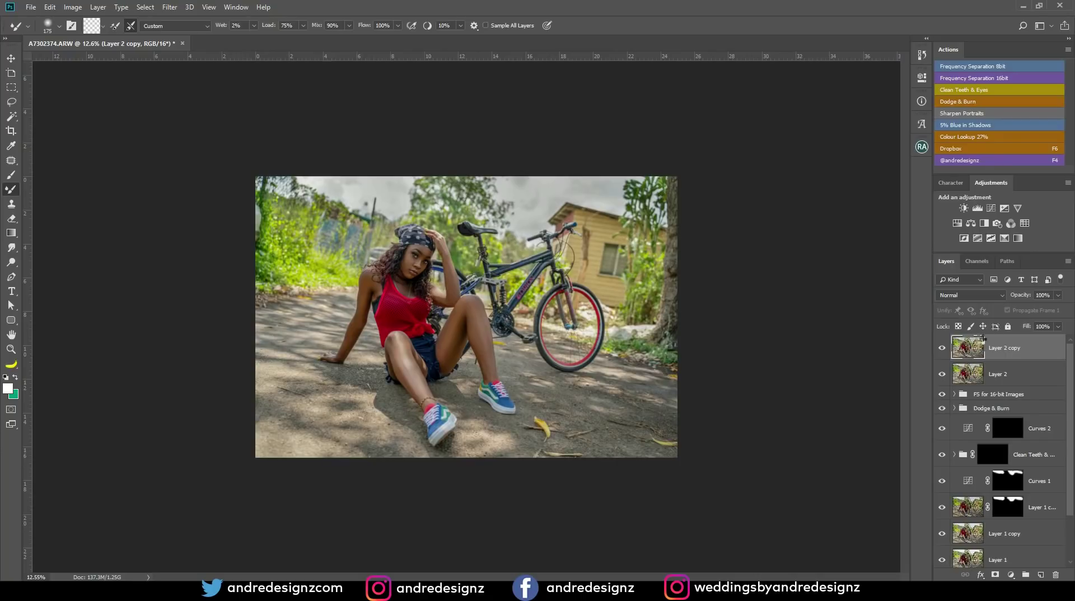
pyautogui.hotkey('ctrl', 'shift', 'e')
pyautogui.hotkey('ctrl', 'z')
# Step: Open the Camera Raw filter on the duplicated layer and set Shadows to +26, leaving Dehaze at 0
pyautogui.click(170, 7)
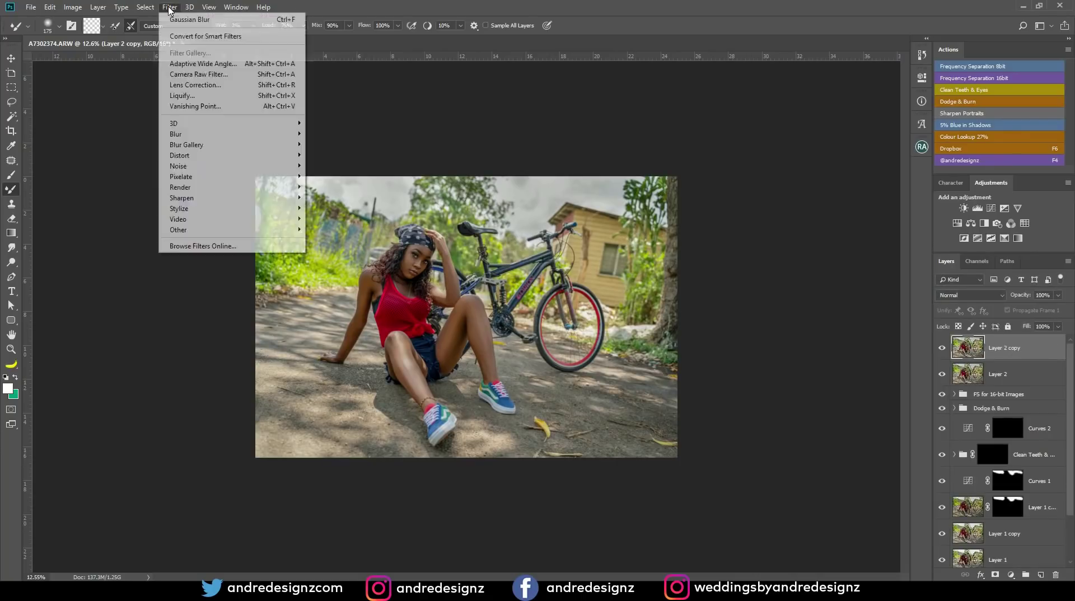
pyautogui.click(195, 85)
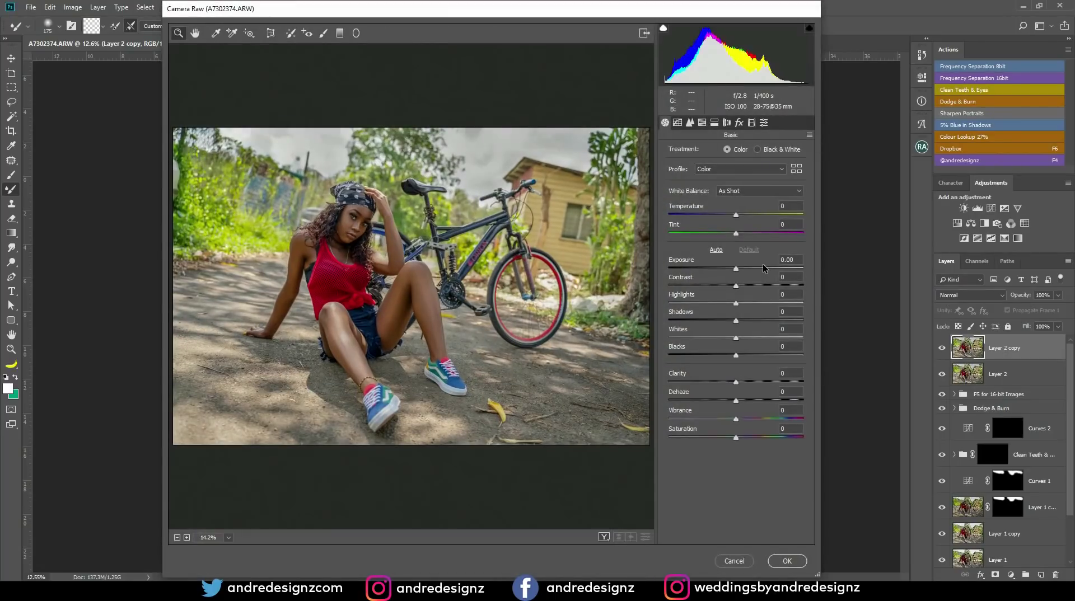
pyautogui.moveTo(735, 324); pyautogui.dragTo(752, 321)
pyautogui.click(737, 400)
pyautogui.moveTo(739, 402); pyautogui.dragTo(739, 405)
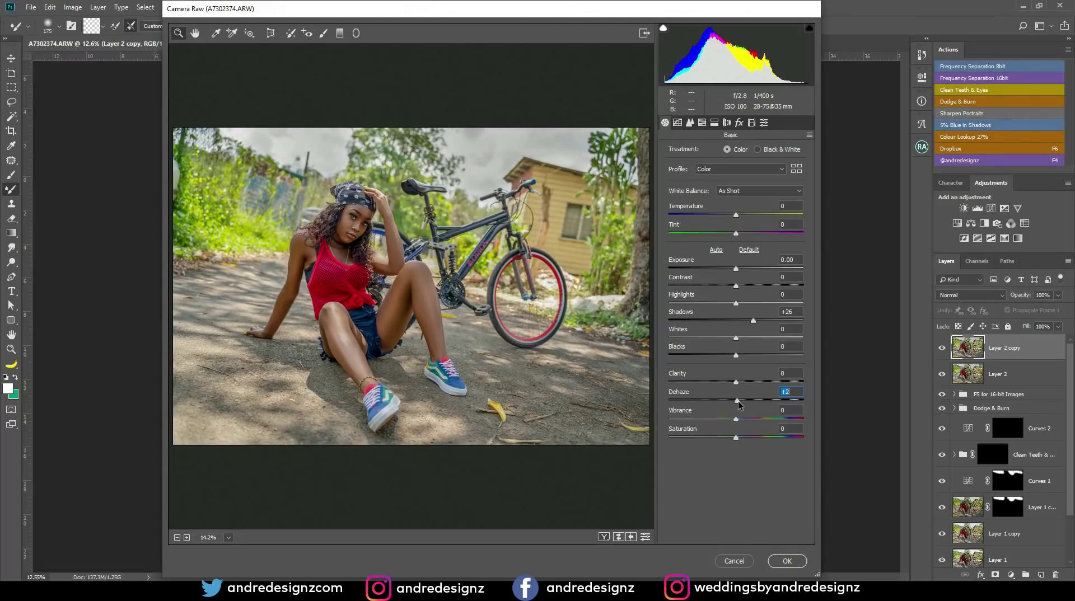
pyautogui.write('0')
# Step: Set the HSL hue of the Yellows to -23 and the Greens to -51, and apply the Camera Raw filter
pyautogui.click(702, 123)
pyautogui.click(672, 153)
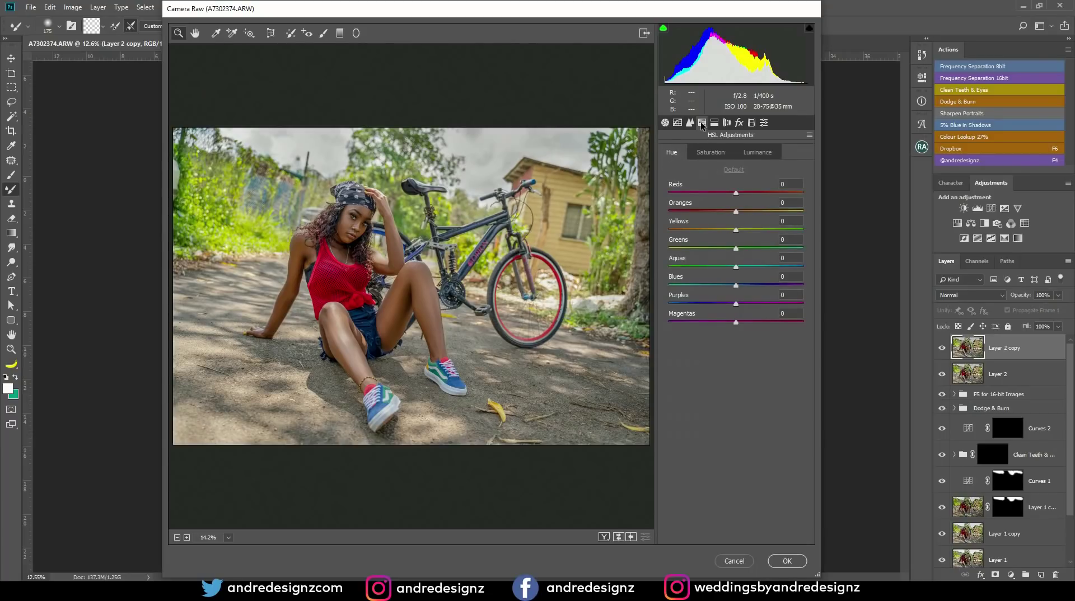
pyautogui.moveTo(736, 231); pyautogui.dragTo(700, 259)
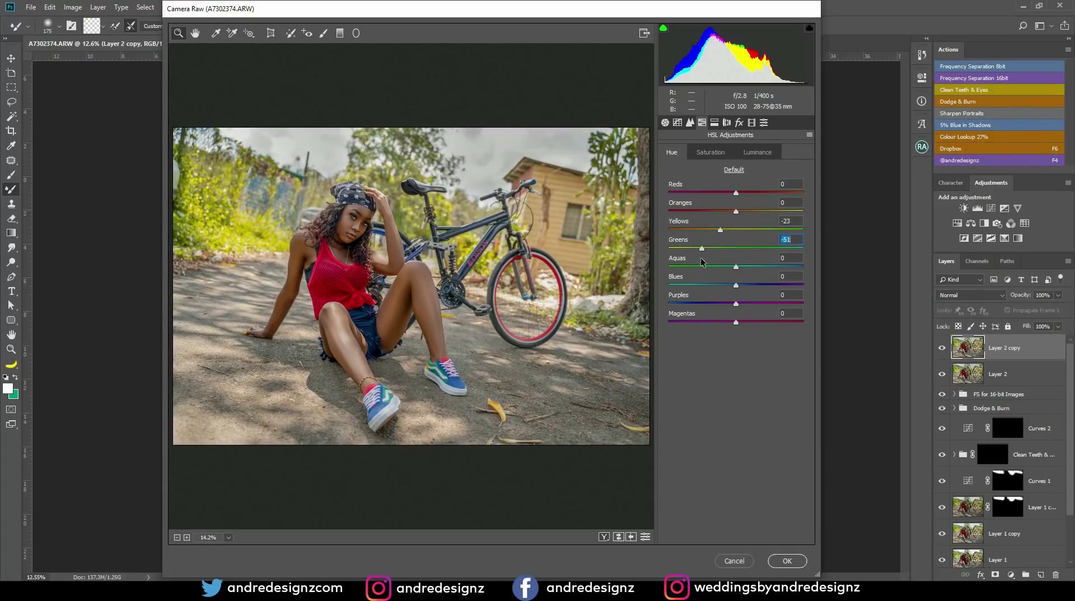
pyautogui.click(736, 212)
pyautogui.moveTo(736, 213)
pyautogui.mouseDown()
pyautogui.moveTo(746, 213)
pyautogui.moveTo(735, 216)
pyautogui.moveTo(729, 196)
pyautogui.moveTo(710, 196)
pyautogui.moveTo(734, 200)
pyautogui.mouseUp()
pyautogui.doubleClick(731, 194)
pyautogui.press('Return')
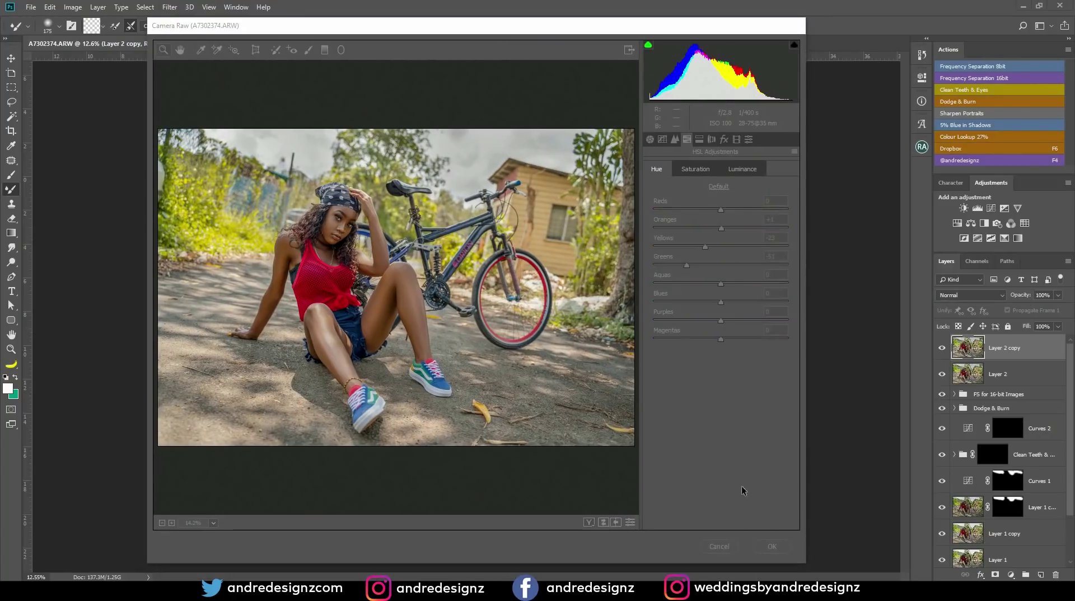
pyautogui.click(773, 547)
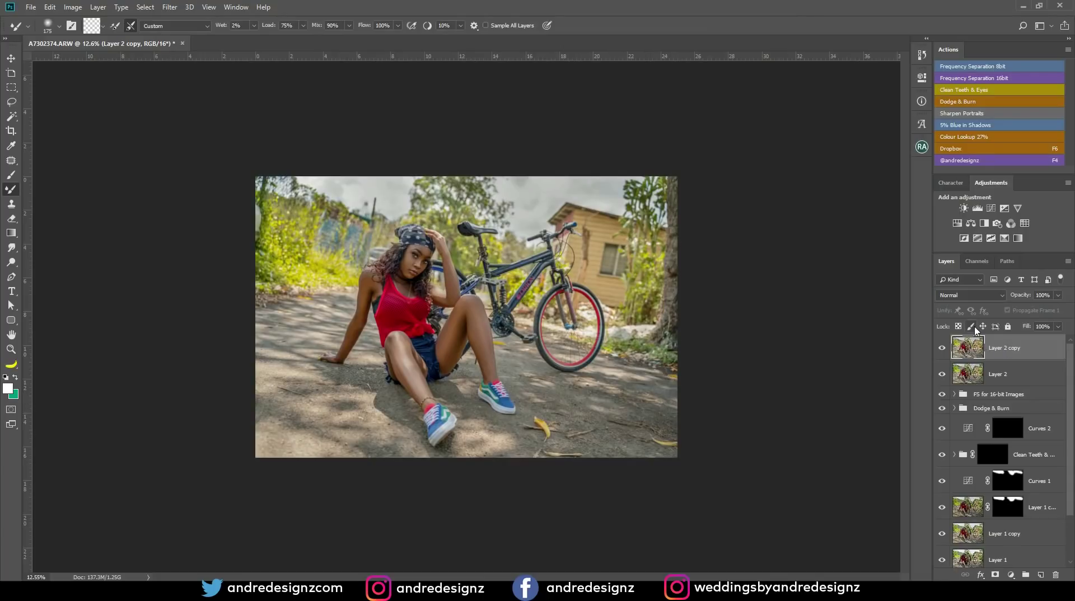
# Step: Duplicate the colour-adjusted layer and apply the Camera Raw filter to the copy with Dehaze at +37
pyautogui.hotkey('ctrl', 'j')
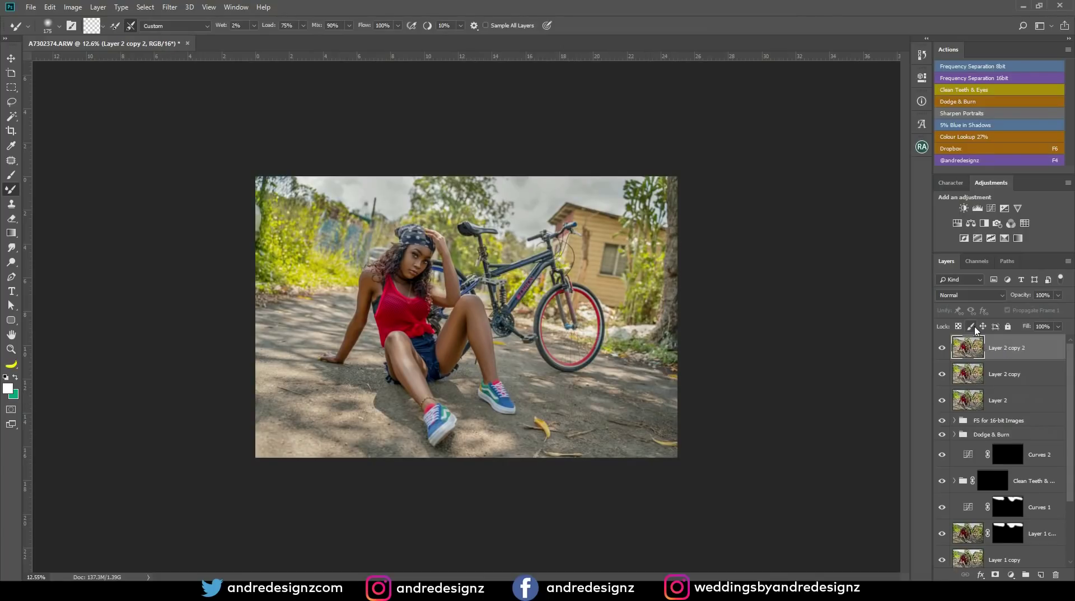
pyautogui.click(170, 7)
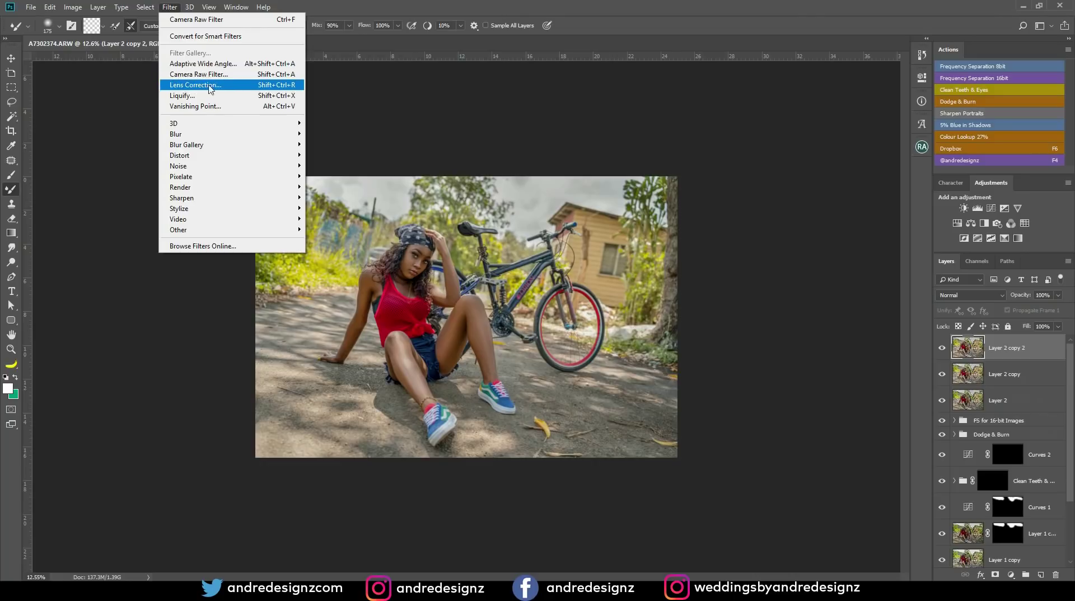
pyautogui.click(221, 74)
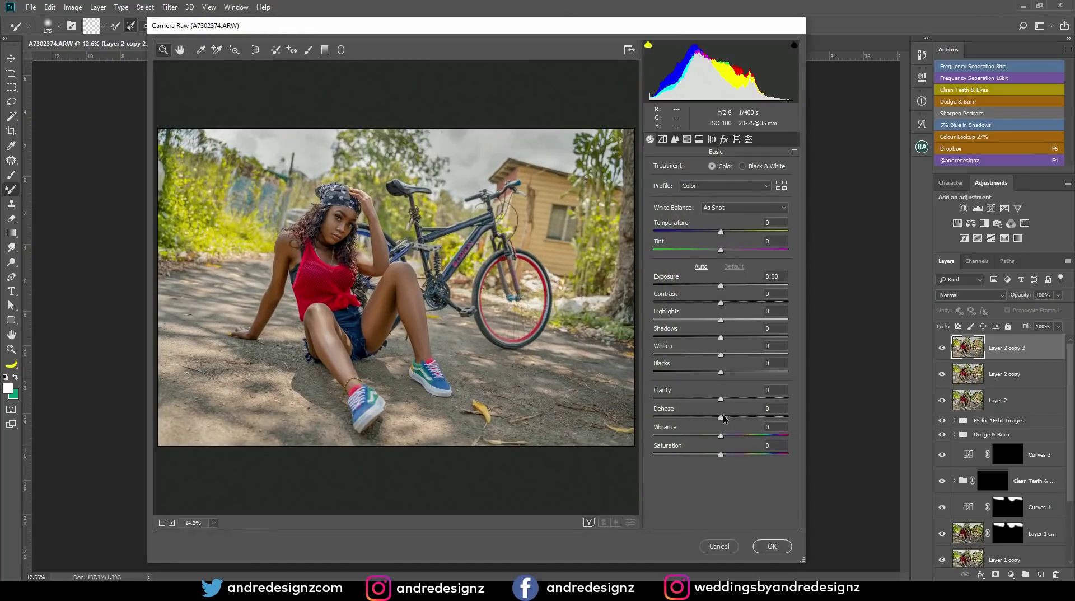
pyautogui.moveTo(724, 416); pyautogui.dragTo(745, 419)
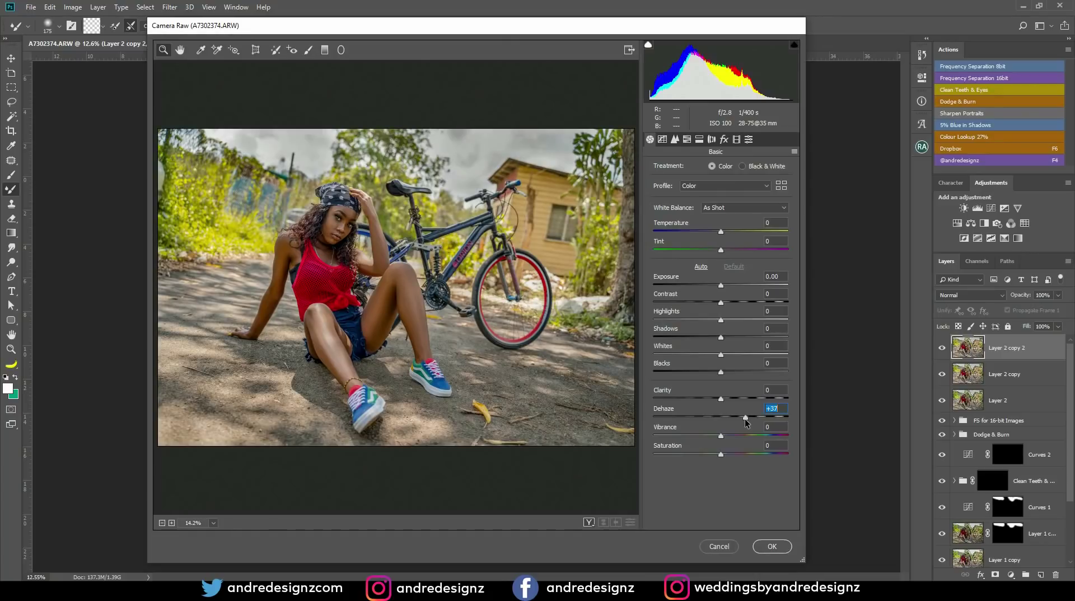
pyautogui.click(784, 546)
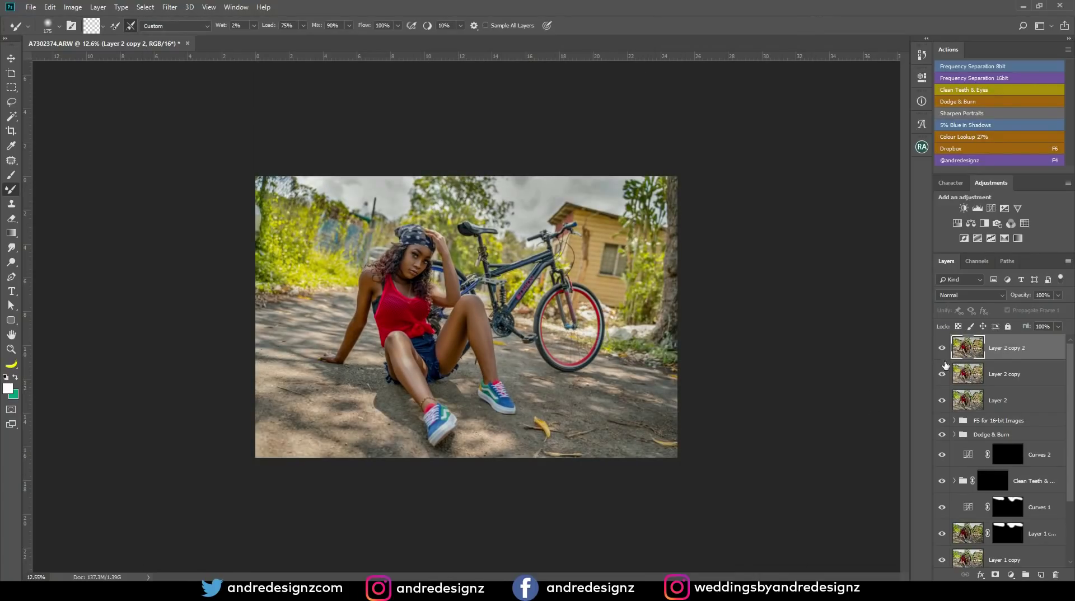
# Step: Hide the dehazed layer behind a black mask and set the Brush flow to 77%
pyautogui.keyDown('alt'); pyautogui.click(996, 575); pyautogui.keyUp('alt')
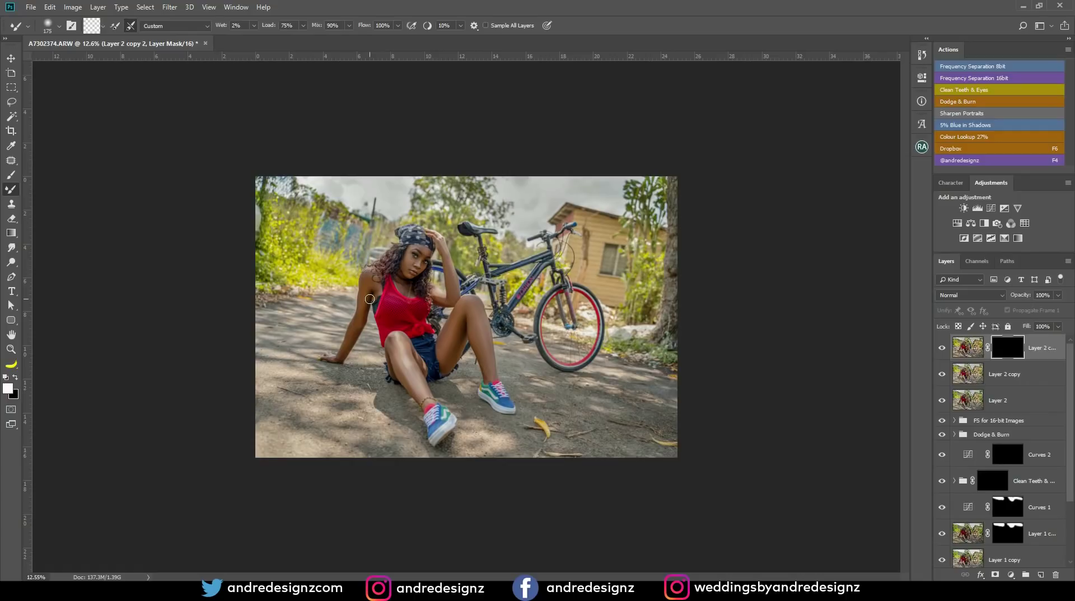
pyautogui.press('b')
pyautogui.moveTo(304, 26); pyautogui.dragTo(348, 47)
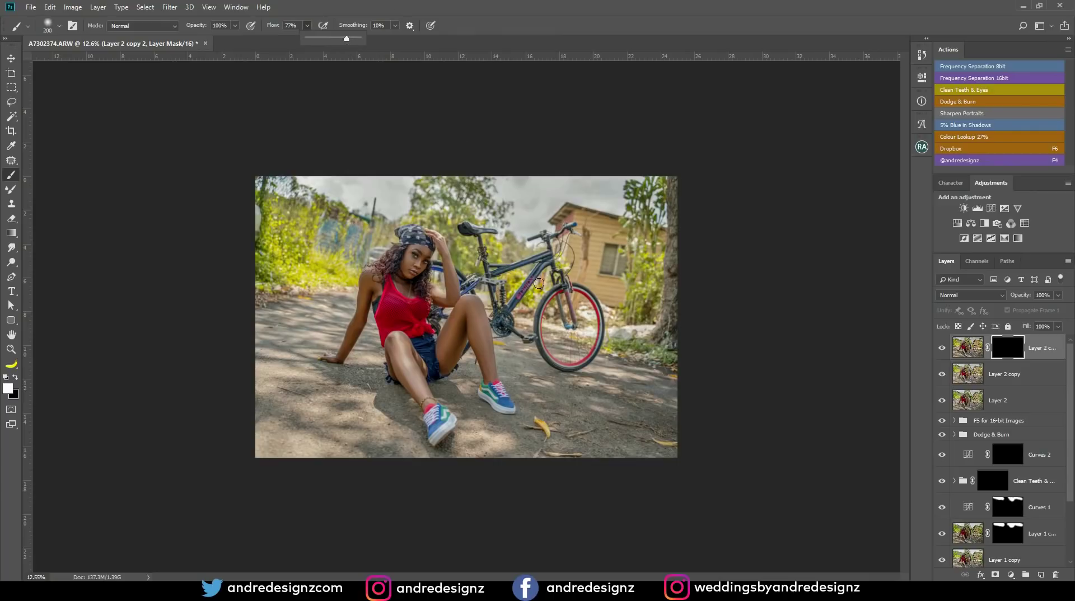
# Step: Enlarge the brush to 1800 and paint white on the mask over the house, tree and road on the bicycle's side
pyautogui.click(599, 251)
pyautogui.press(']')
pyautogui.press(']')
pyautogui.press(']')
pyautogui.press(']')
pyautogui.press(']')
pyautogui.press(']')
pyautogui.press(']')
pyautogui.press(']')
pyautogui.press(']')
pyautogui.press(']')
pyautogui.press(']')
pyautogui.press(']')
pyautogui.press(']')
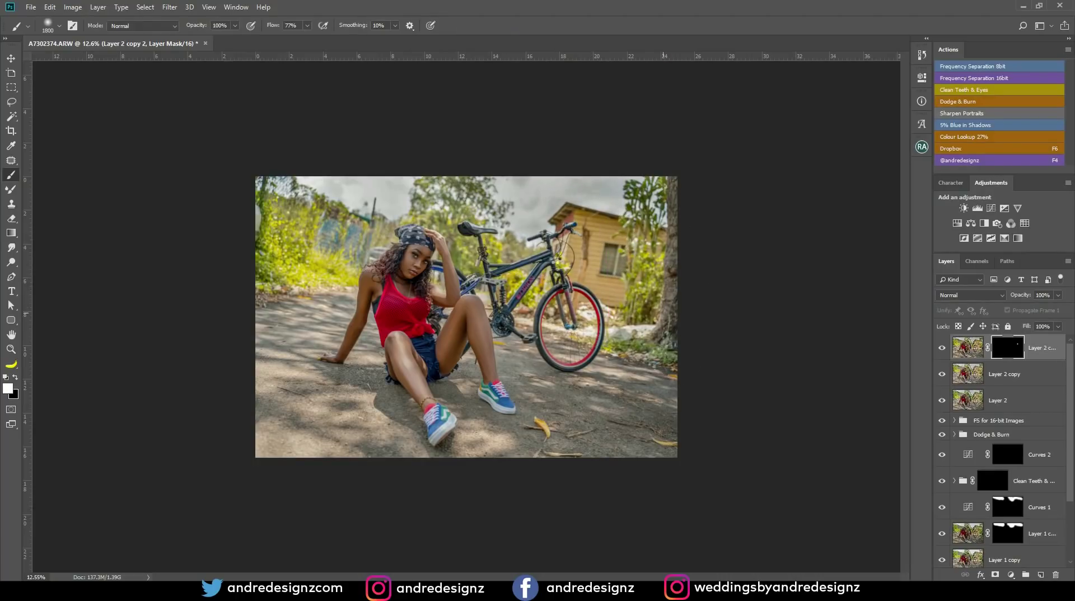
pyautogui.moveTo(658, 255)
pyautogui.mouseDown()
pyautogui.moveTo(631, 314)
pyautogui.moveTo(632, 388)
pyautogui.moveTo(650, 436)
pyautogui.moveTo(671, 444)
pyautogui.mouseUp()
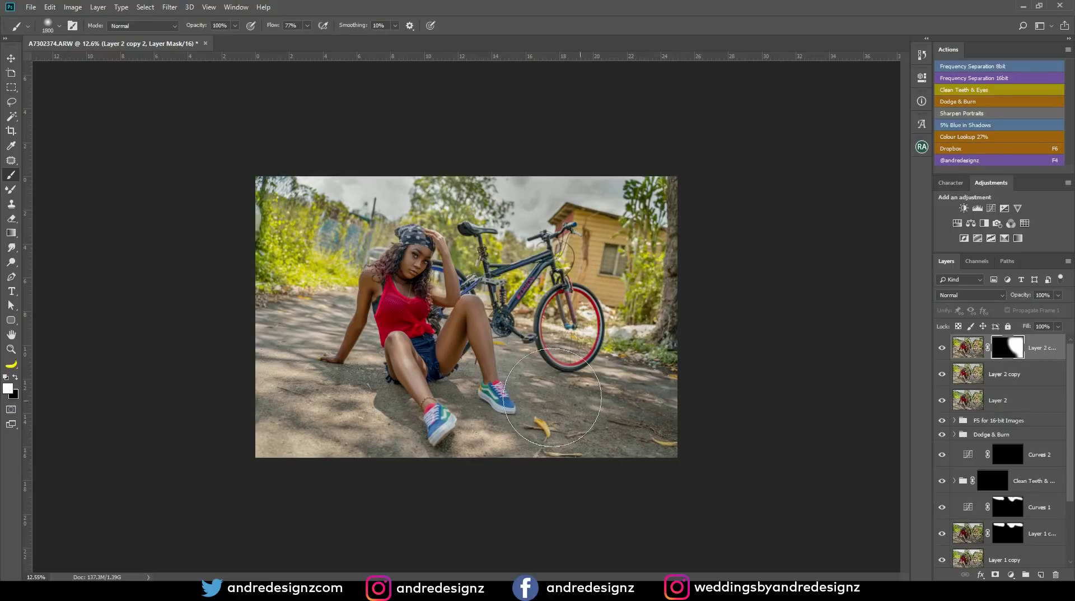
# Step: Paint white on the mask over the foliage behind the woman's back, and over the sky with a size 1300 brush
pyautogui.moveTo(314, 194)
pyautogui.mouseDown()
pyautogui.moveTo(288, 219)
pyautogui.moveTo(294, 232)
pyautogui.moveTo(310, 218)
pyautogui.moveTo(311, 273)
pyautogui.mouseUp()
pyautogui.press('[')
pyautogui.press('[')
pyautogui.press('[')
pyautogui.press('[')
pyautogui.press('[')
pyautogui.moveTo(338, 211)
pyautogui.mouseDown()
pyautogui.moveTo(402, 183)
pyautogui.moveTo(438, 185)
pyautogui.mouseUp()
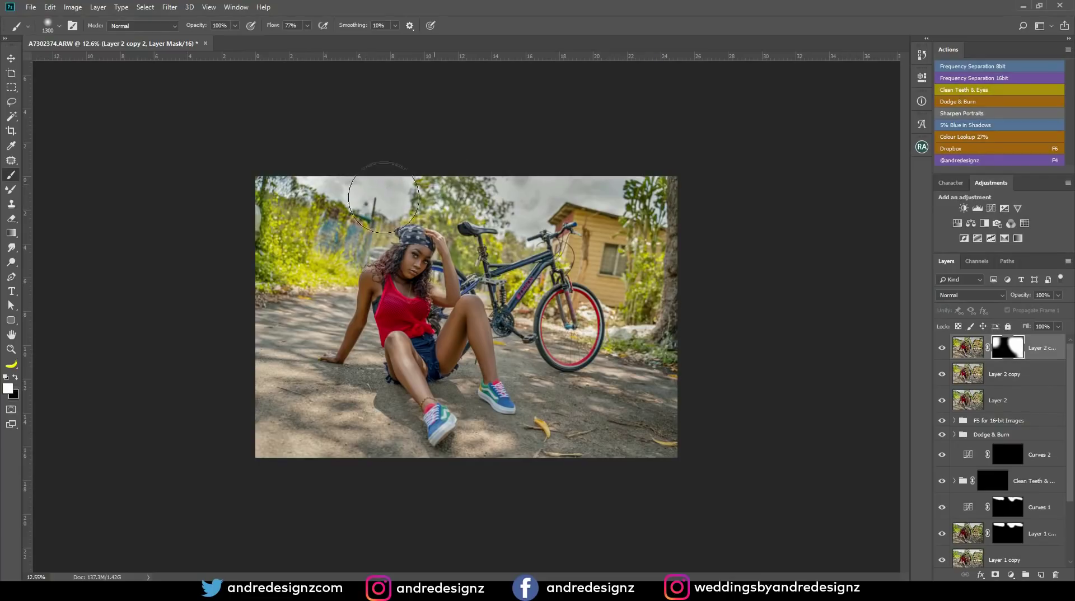
# Step: Paint white on the mask over the remaining background and road around the woman, varying the brush size between 500 and 900
pyautogui.press('[')
pyautogui.press('[')
pyautogui.press('[')
pyautogui.press('[')
pyautogui.press('[')
pyautogui.press('[')
pyautogui.press('[')
pyautogui.press('[')
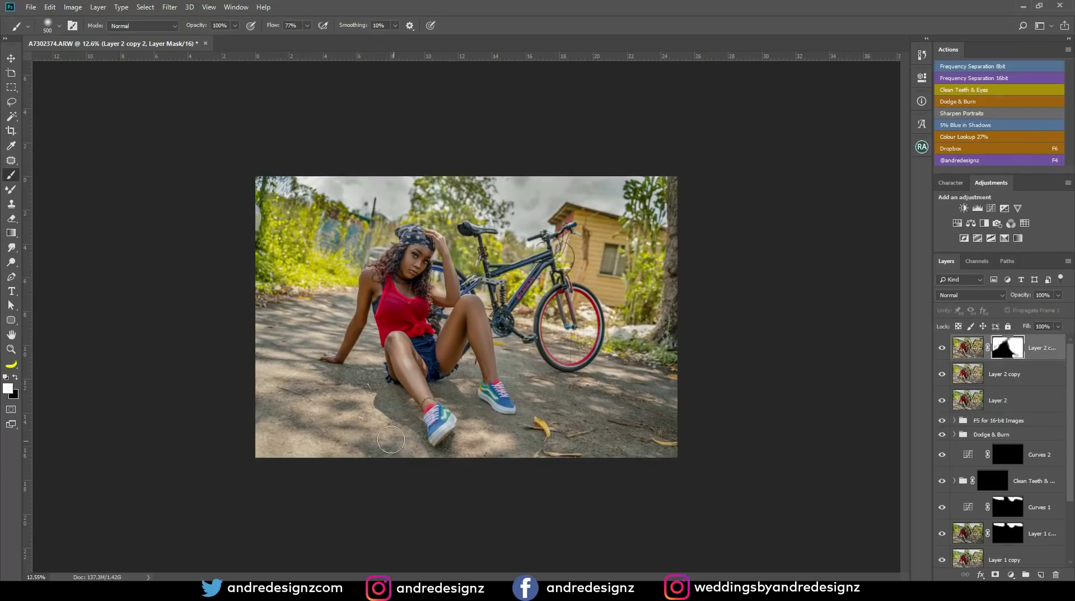
pyautogui.press(']')
pyautogui.press(']')
pyautogui.press(']')
pyautogui.press(']')
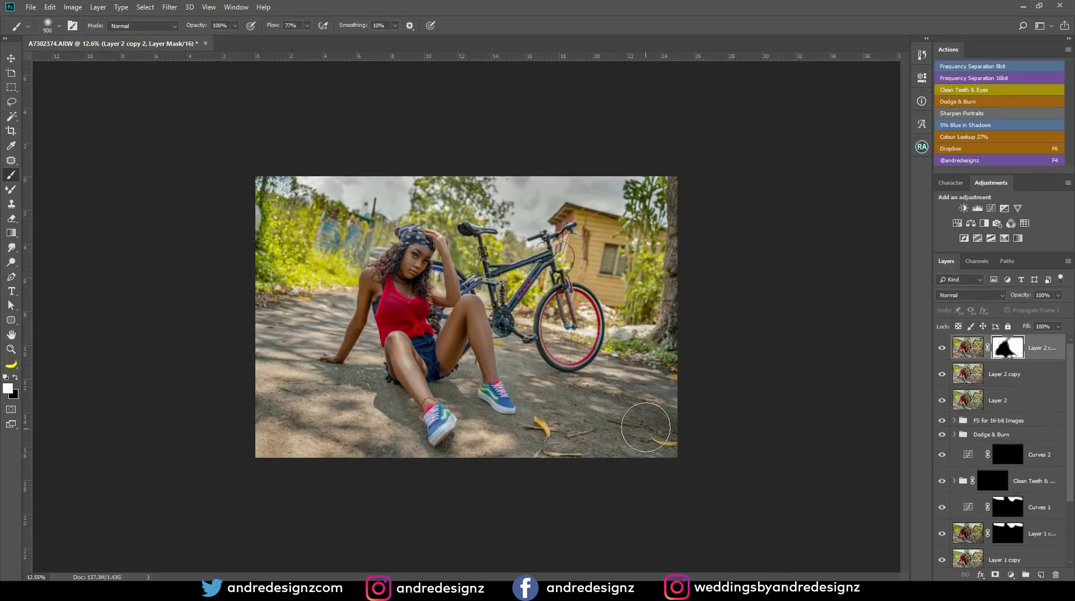
# Step: Reduce the brush to 200 and refine the white areas of the mask close to the woman
pyautogui.press('[')
pyautogui.press('[')
pyautogui.press('[')
pyautogui.press('[')
pyautogui.press('[')
pyautogui.press('[')
pyautogui.press('[')
pyautogui.press('[')
pyautogui.scroll(5, 473, 289)
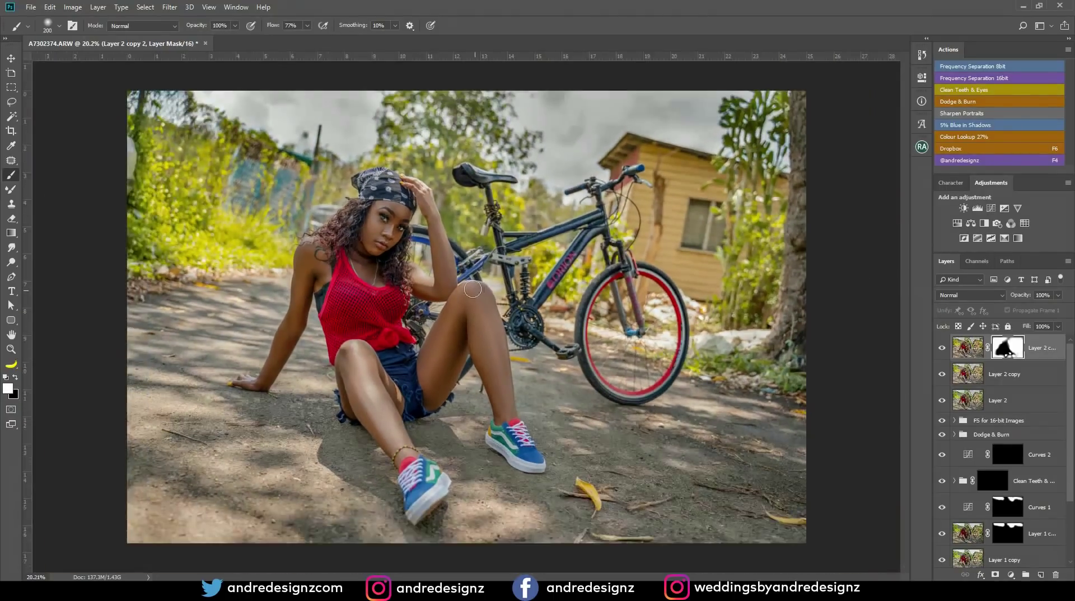
# Step: Stamp the visible layers into a new layer, duplicate it, and apply the Camera Raw filter with Temperature at -8
pyautogui.hotkey('ctrl', '2')
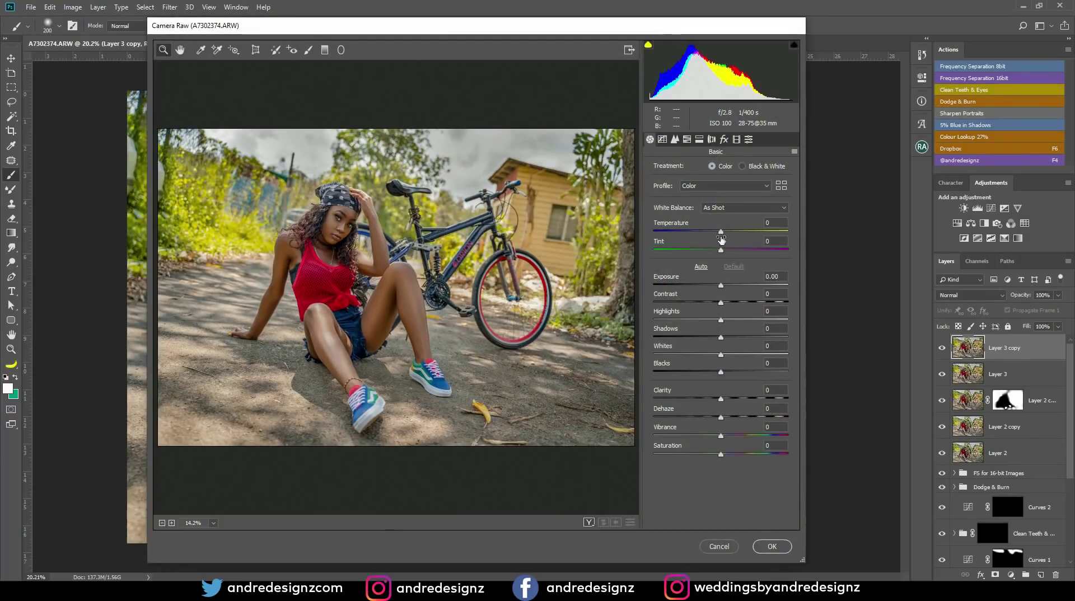
pyautogui.moveTo(722, 233); pyautogui.dragTo(716, 237)
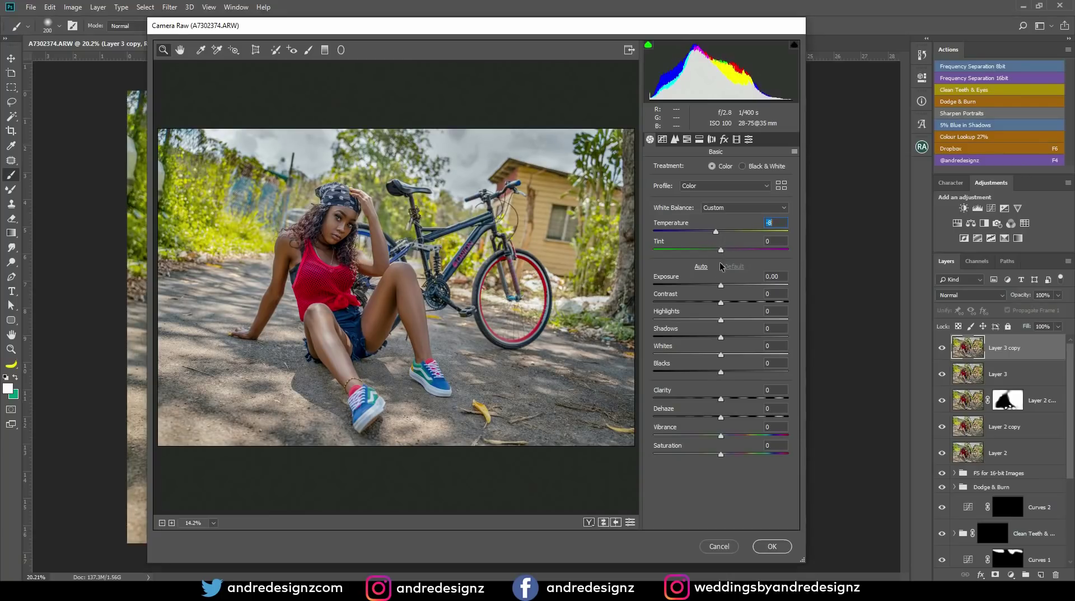
pyautogui.click(772, 547)
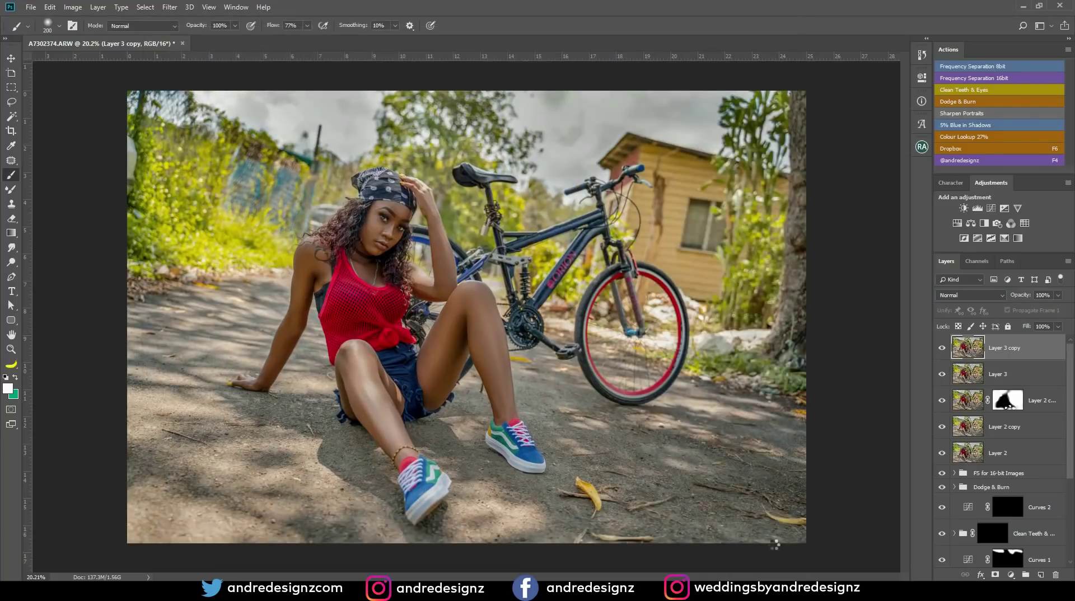
pyautogui.scroll(-5, 664, 339)
pyautogui.scroll(2, 664, 340)
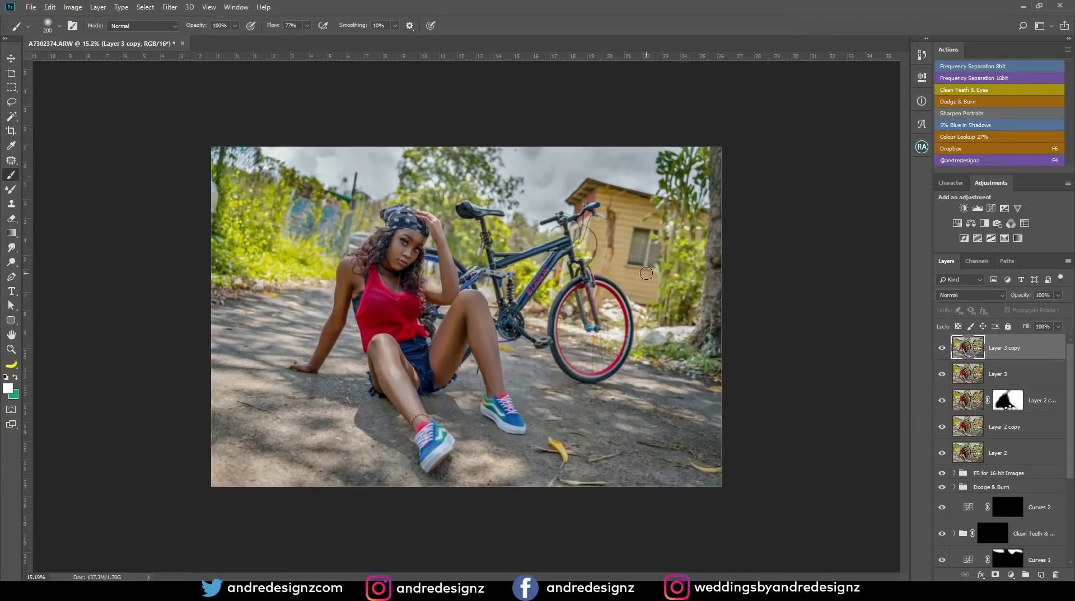
# Step: Apply the Camera Raw filter to the topmost layer with the Oranges hue at -9, and run the 5% Blue in Shadows action
pyautogui.click(941, 350)
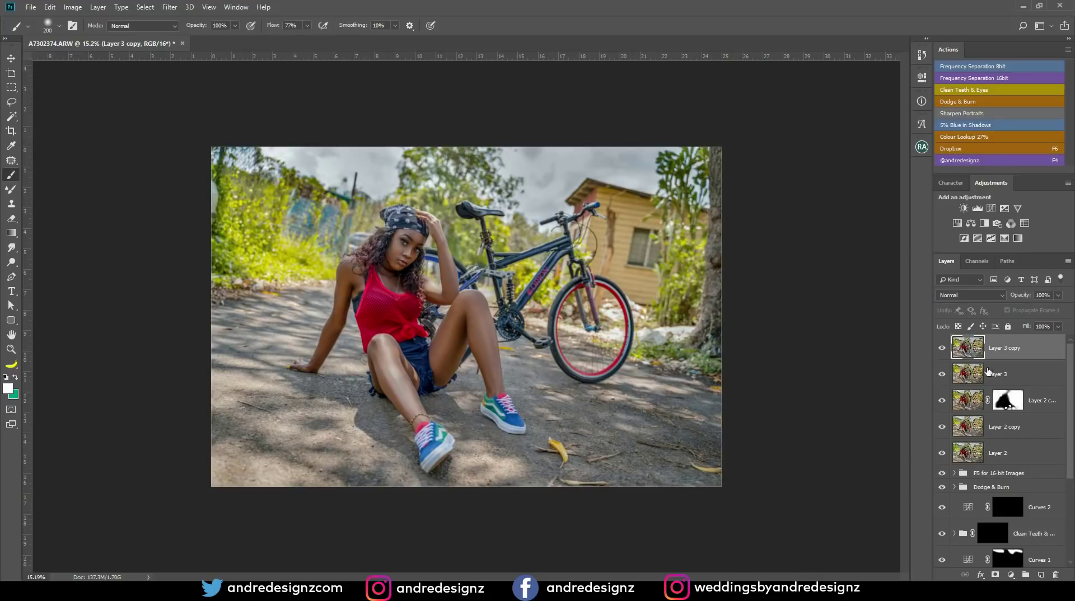
pyautogui.click(170, 7)
pyautogui.click(221, 74)
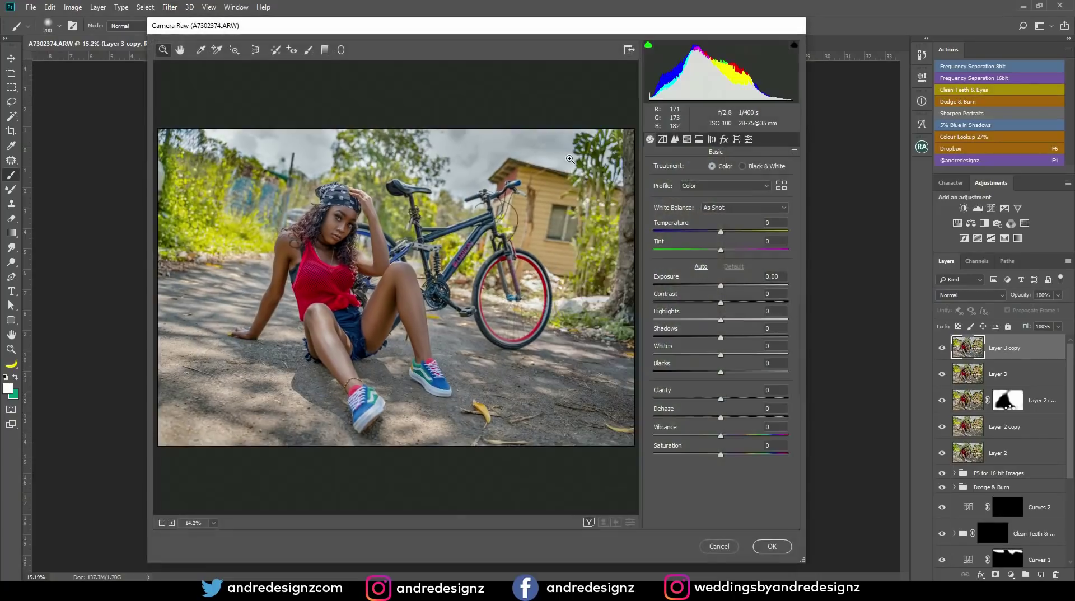
pyautogui.click(687, 140)
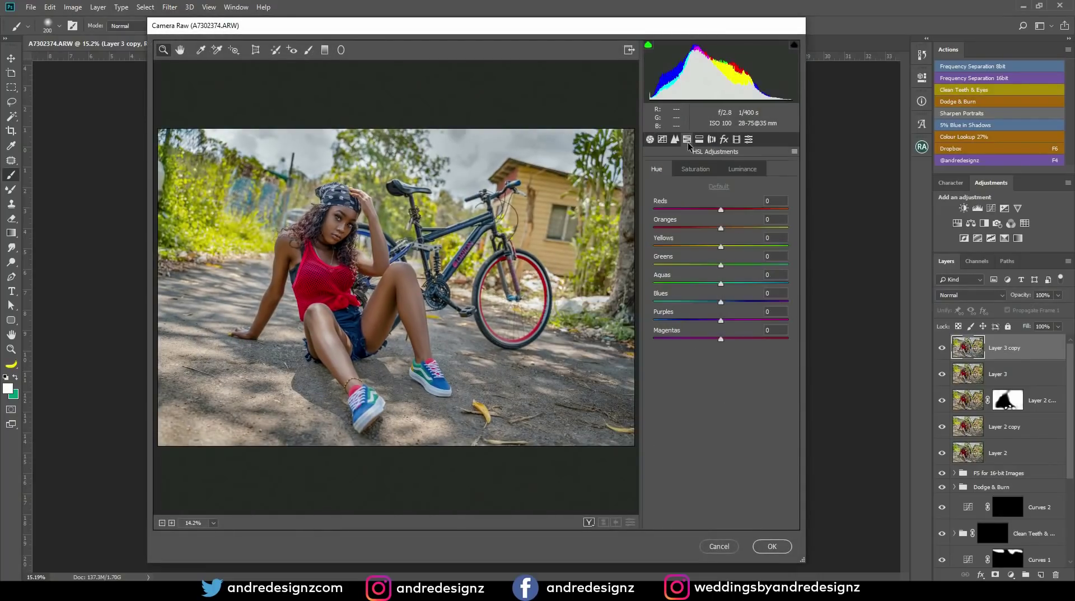
pyautogui.moveTo(720, 226); pyautogui.dragTo(718, 227)
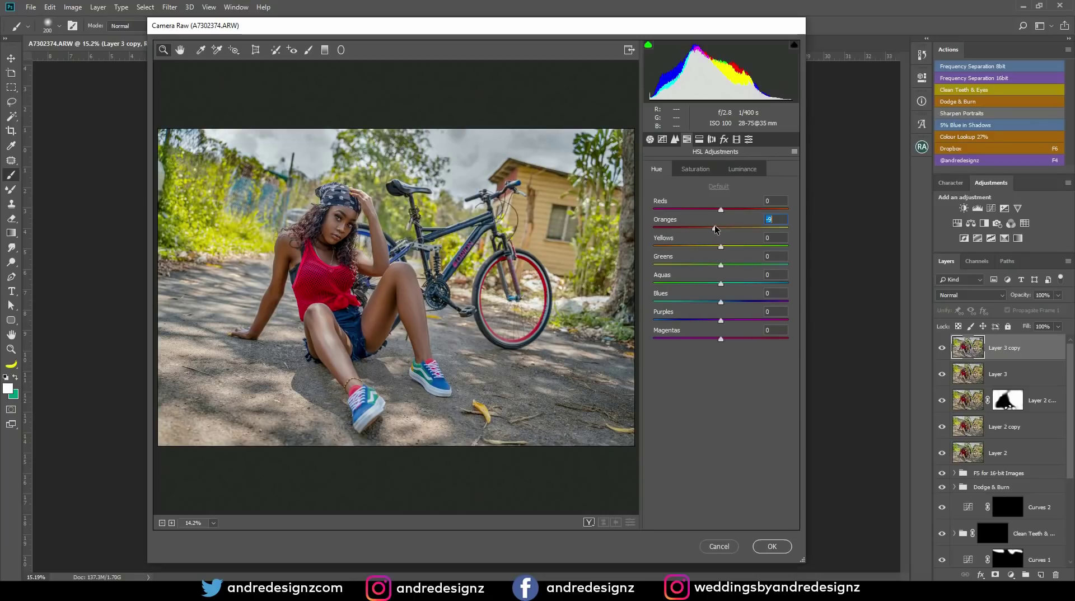
pyautogui.click(775, 548)
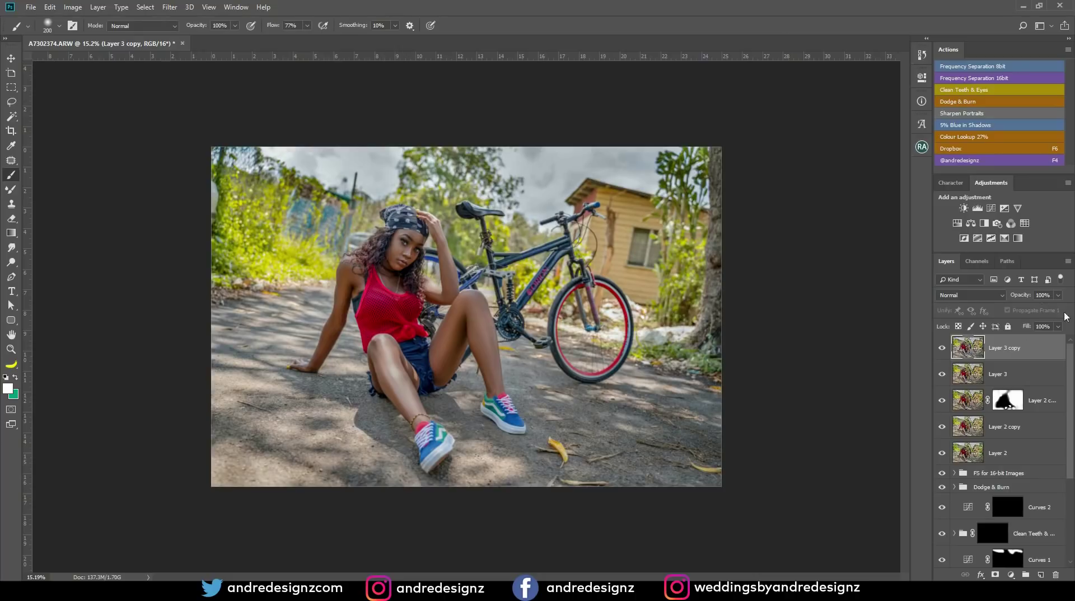
pyautogui.click(976, 126)
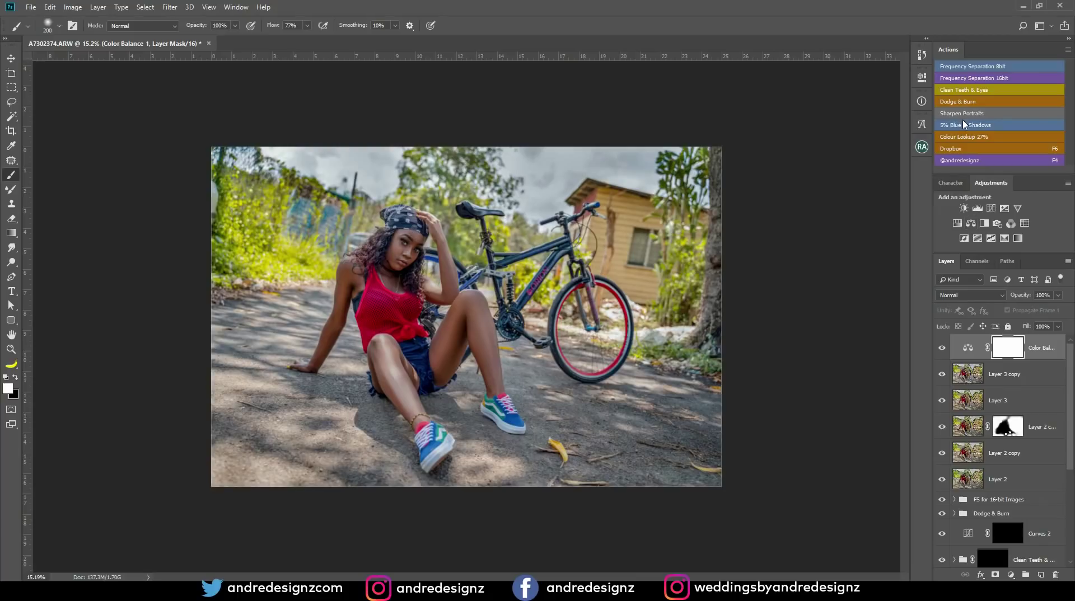
pyautogui.click(972, 224)
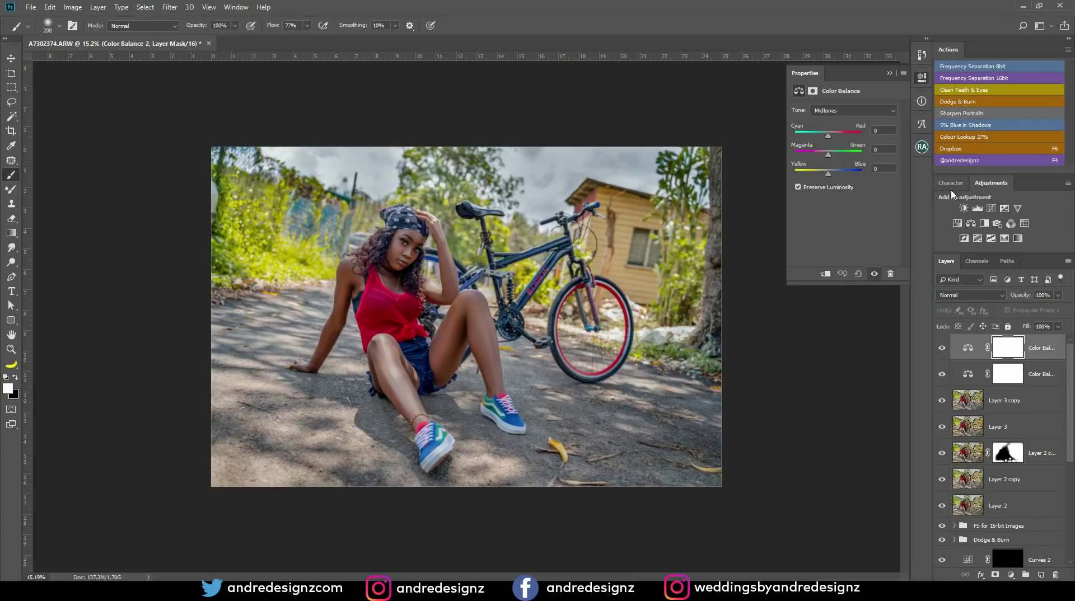
pyautogui.click(852, 110)
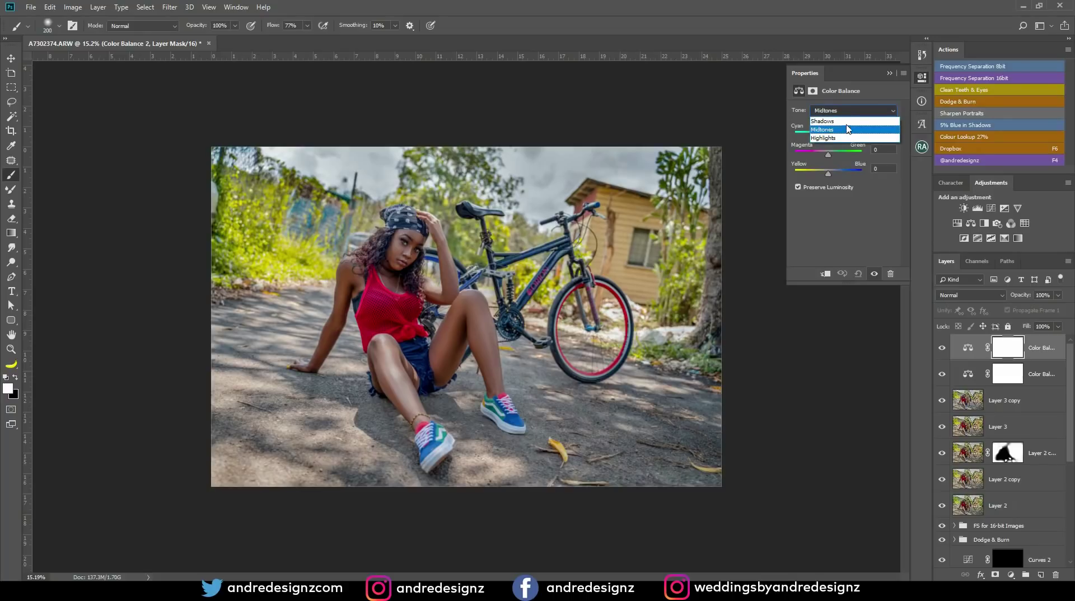
pyautogui.click(847, 120)
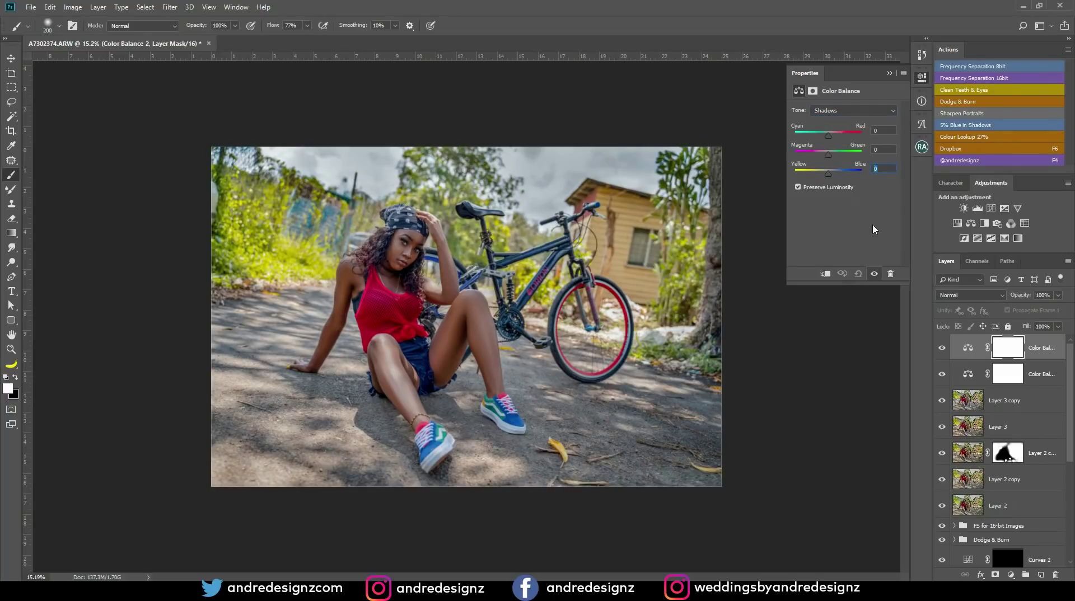
pyautogui.click(1041, 350)
pyautogui.press('Delete')
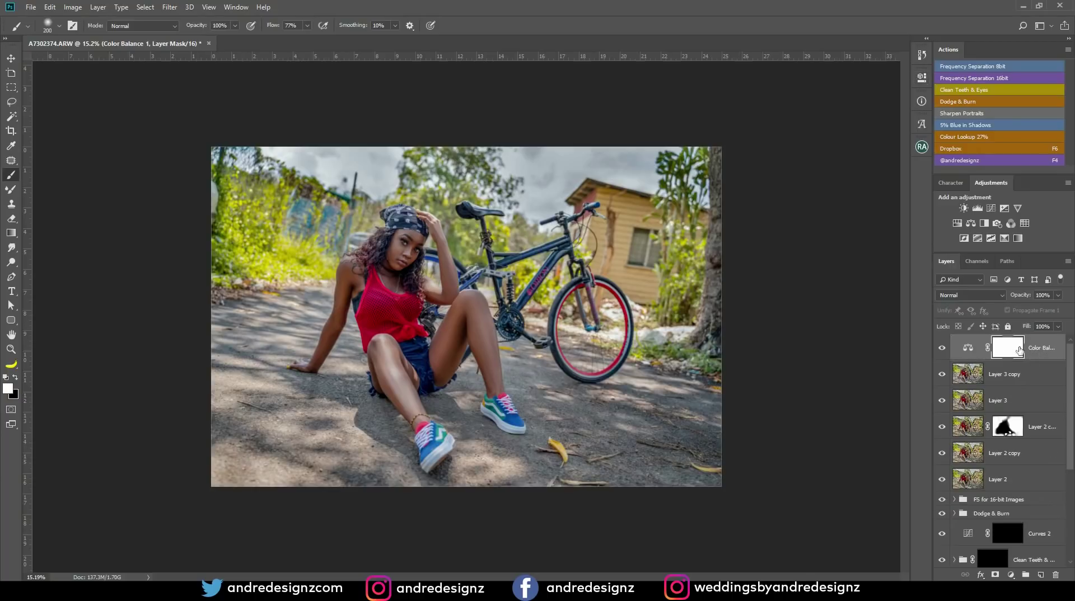
# Step: Run the Colour Lookup 27% action and set the fill of the Color Lookup layer to 27%
pyautogui.click(972, 140)
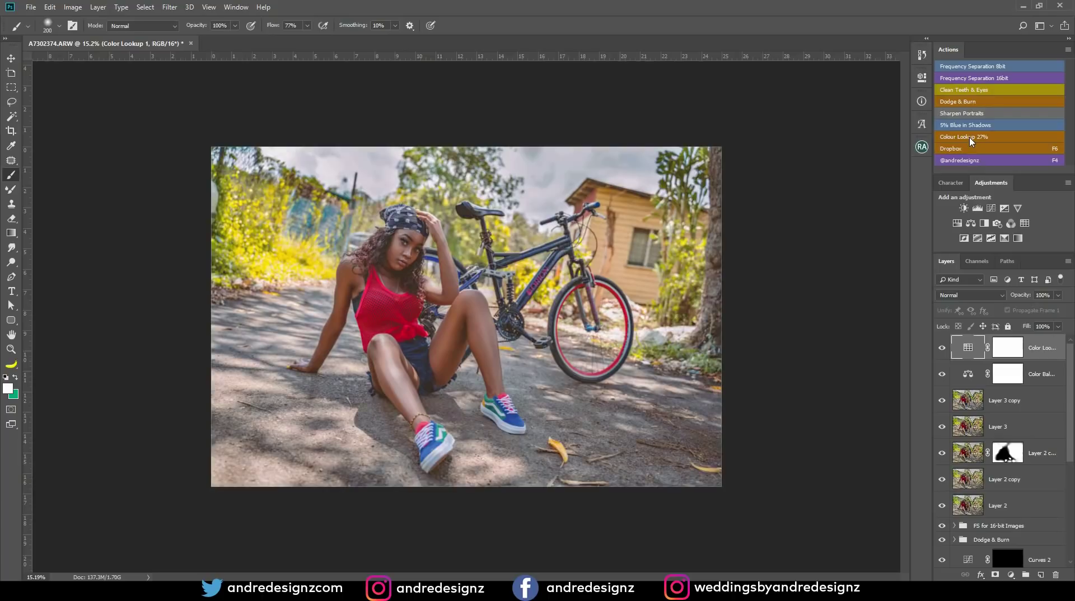
pyautogui.click(1045, 328)
pyautogui.write('27')
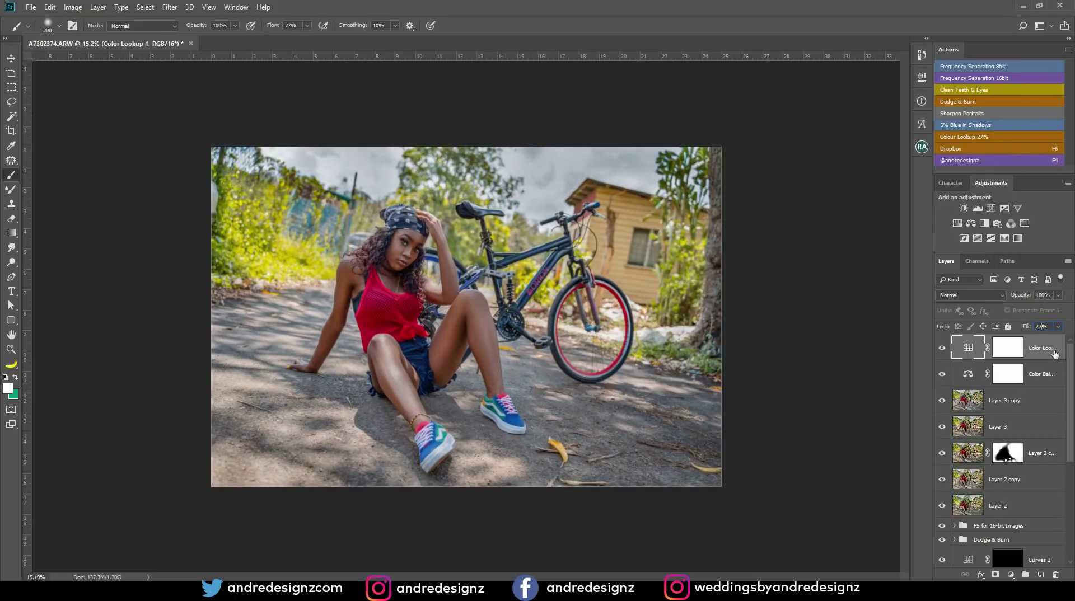
pyautogui.click(1008, 347)
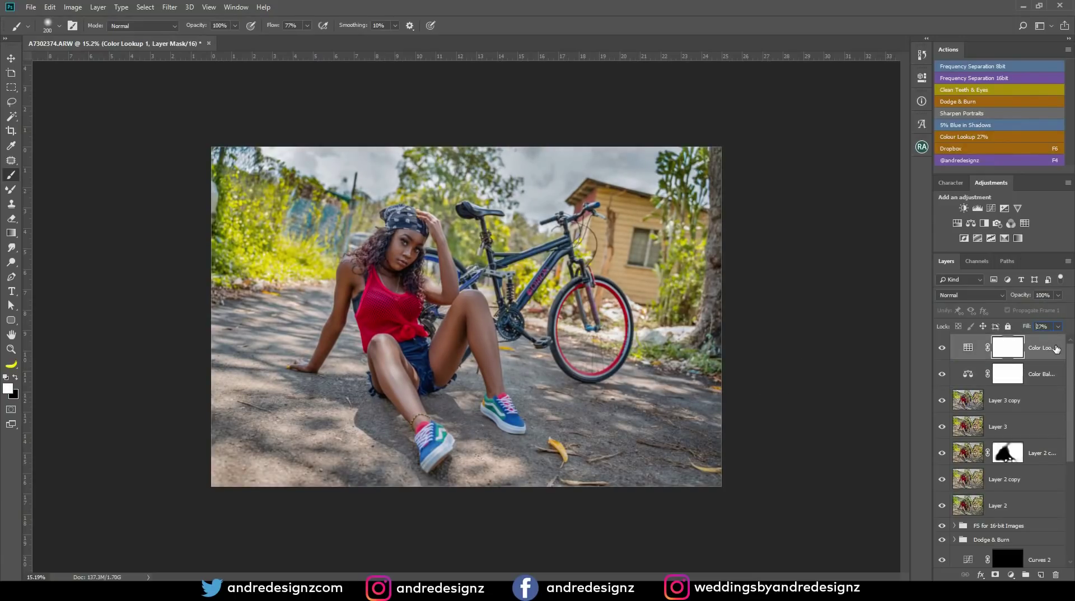
pyautogui.click(11, 58)
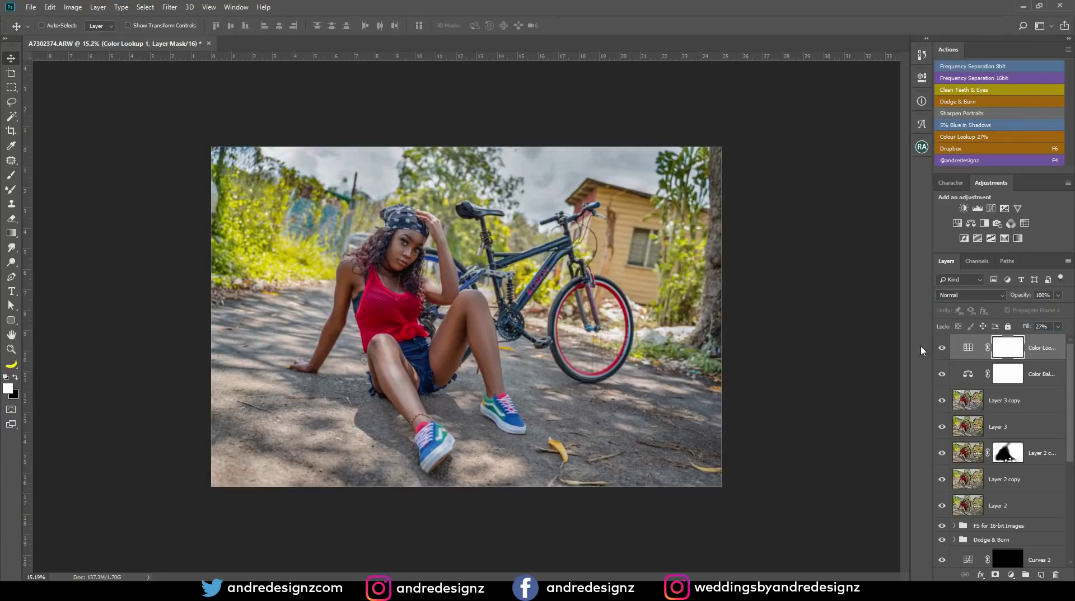
# Step: Select all layers above the Background and merge them into a single layer
pyautogui.click(1060, 348)
pyautogui.scroll(5, 529, 292)
pyautogui.scroll(-3, 534, 288)
pyautogui.scroll(2, 535, 289)
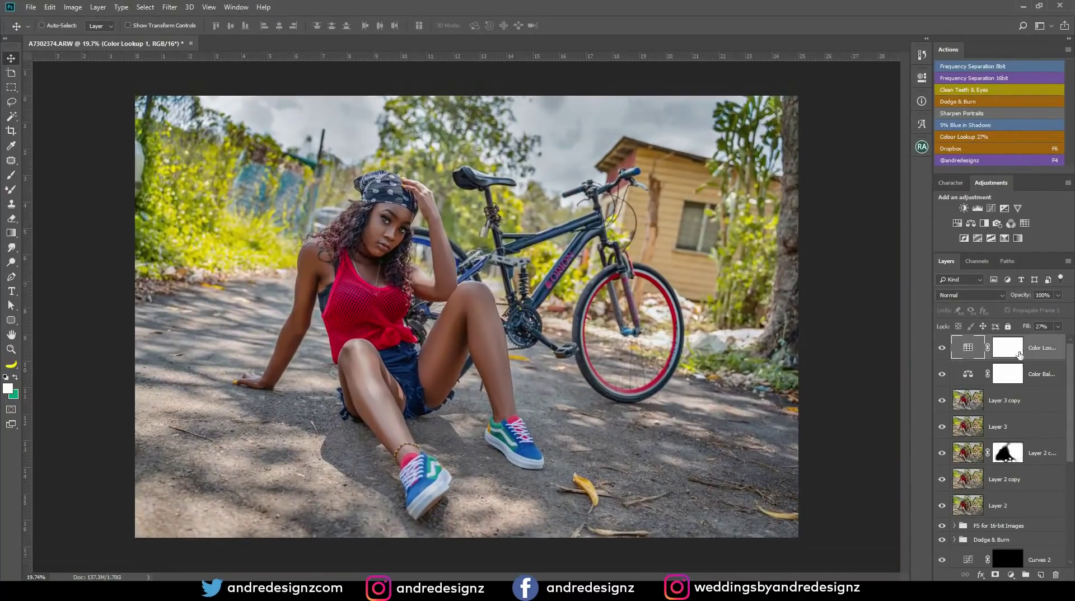
pyautogui.scroll(-5, 1020, 448)
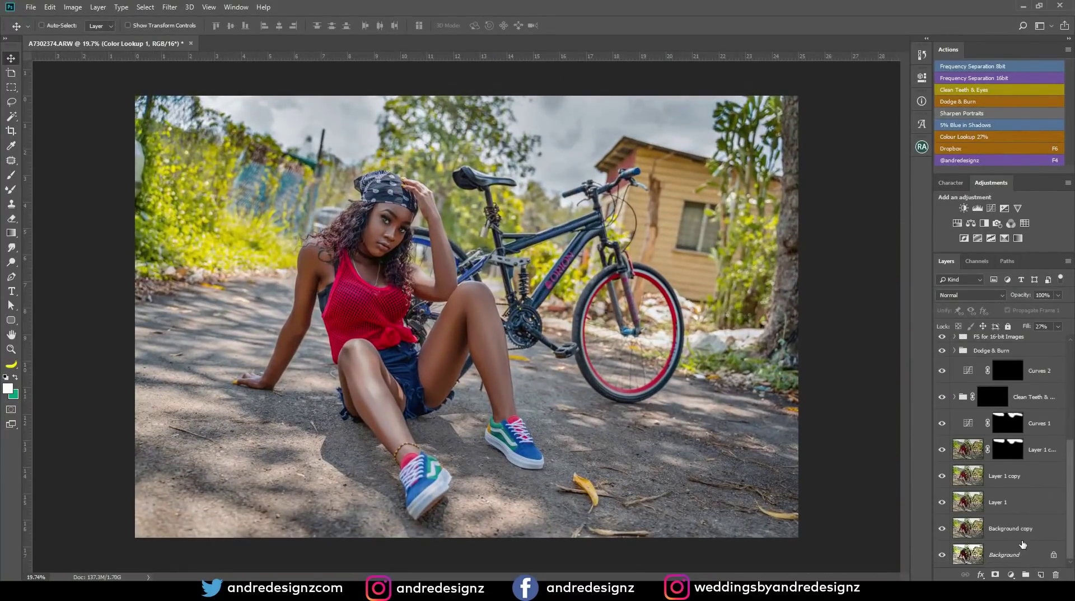
pyautogui.hotkey('ctrl', 'alt', 'a')
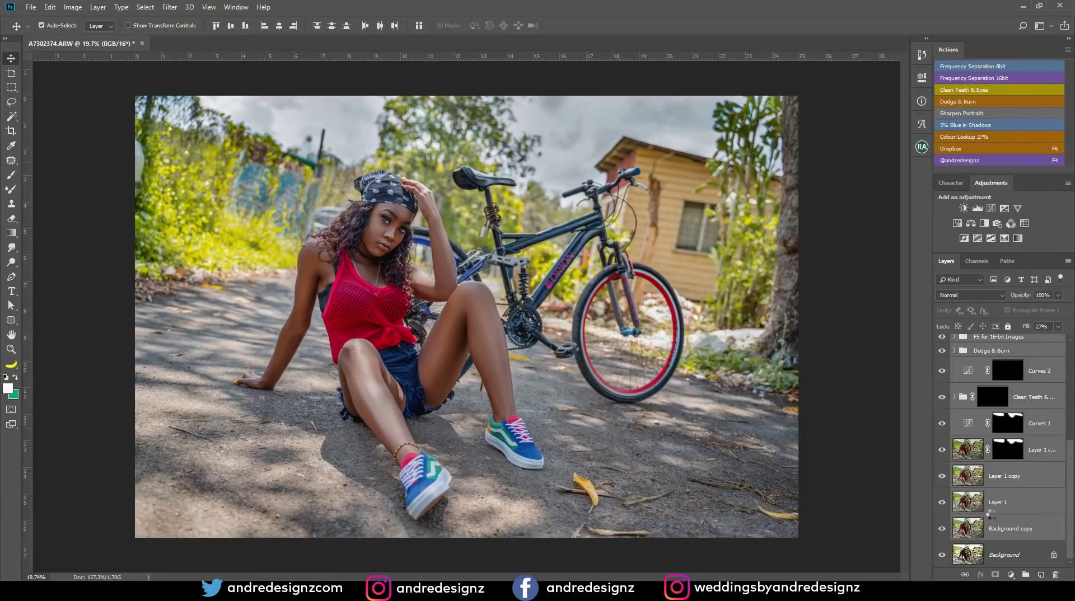
pyautogui.hotkey('ctrl', 'e')
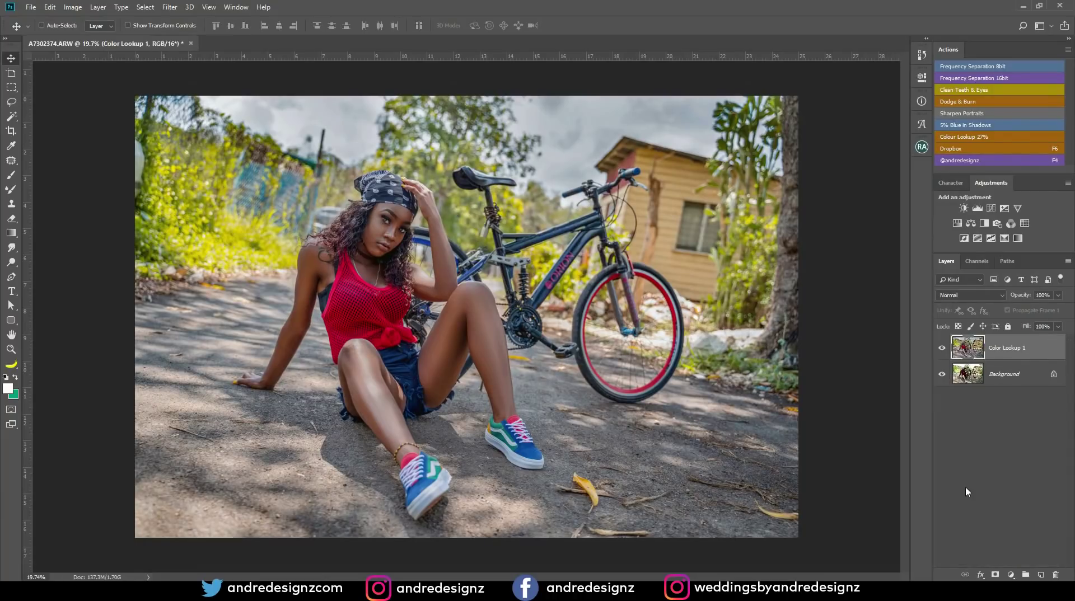
# Step: Hide and show the merged layer to compare the retouched photo with the original
pyautogui.hotkey('ctrl', '-')
pyautogui.click(942, 349)
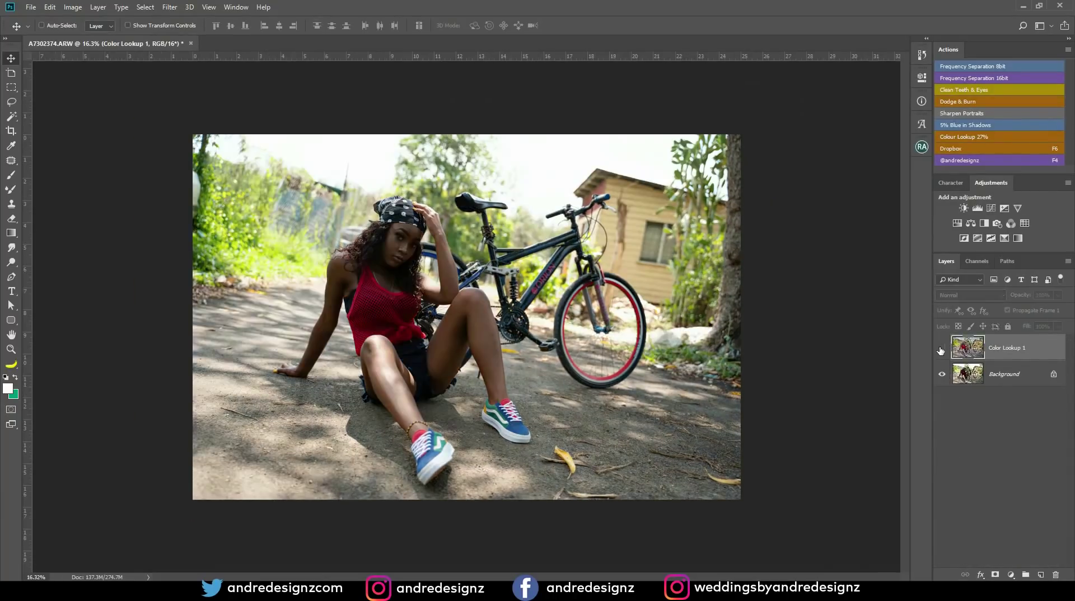
pyautogui.click(941, 348)
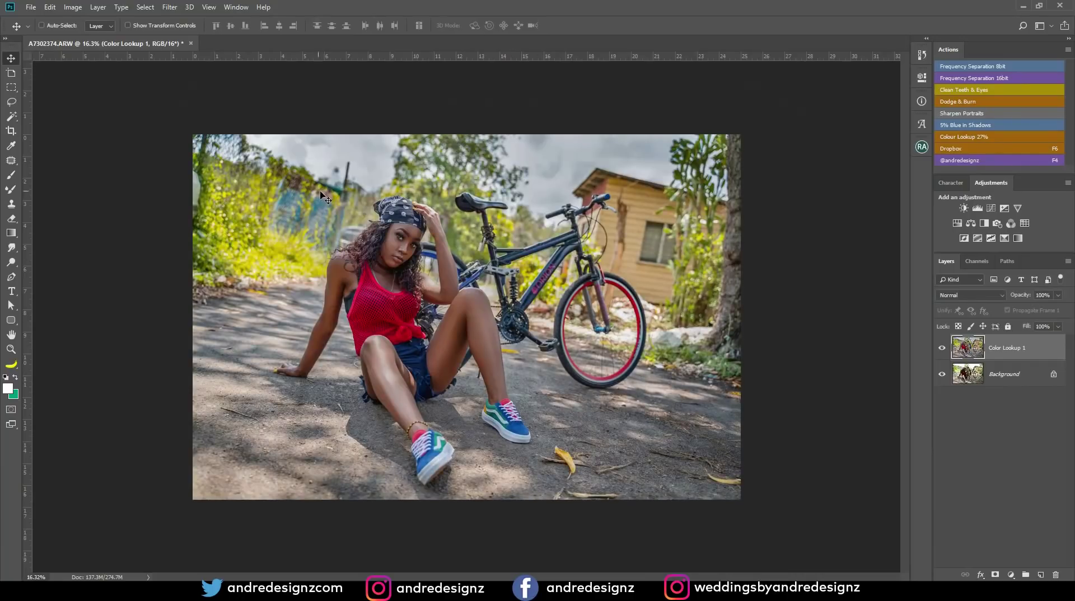
pyautogui.click(235, 6)
pyautogui.moveTo(324, 32)
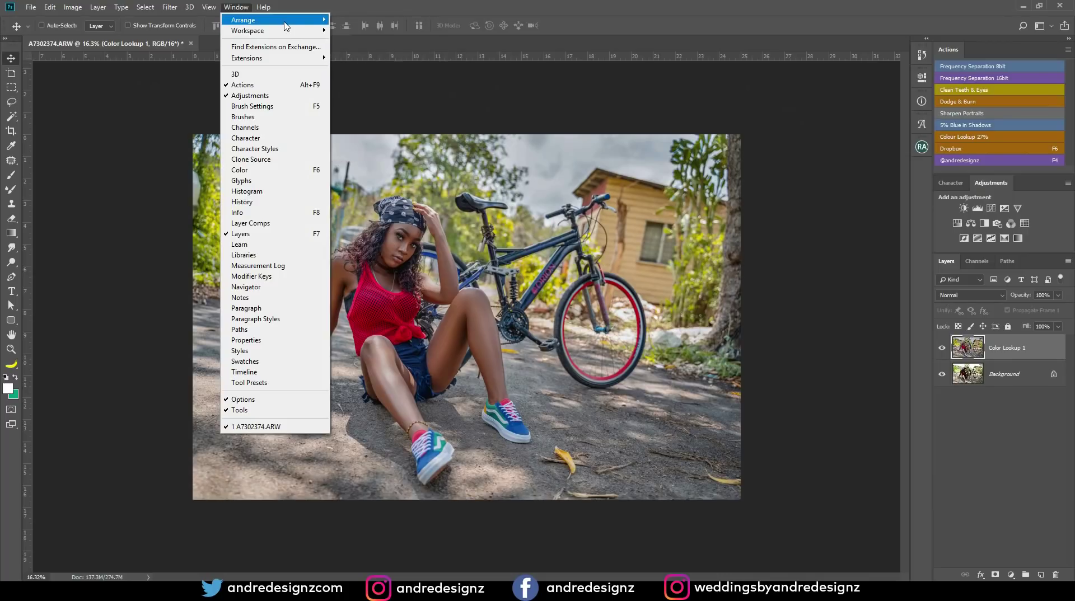
pyautogui.moveTo(286, 21)
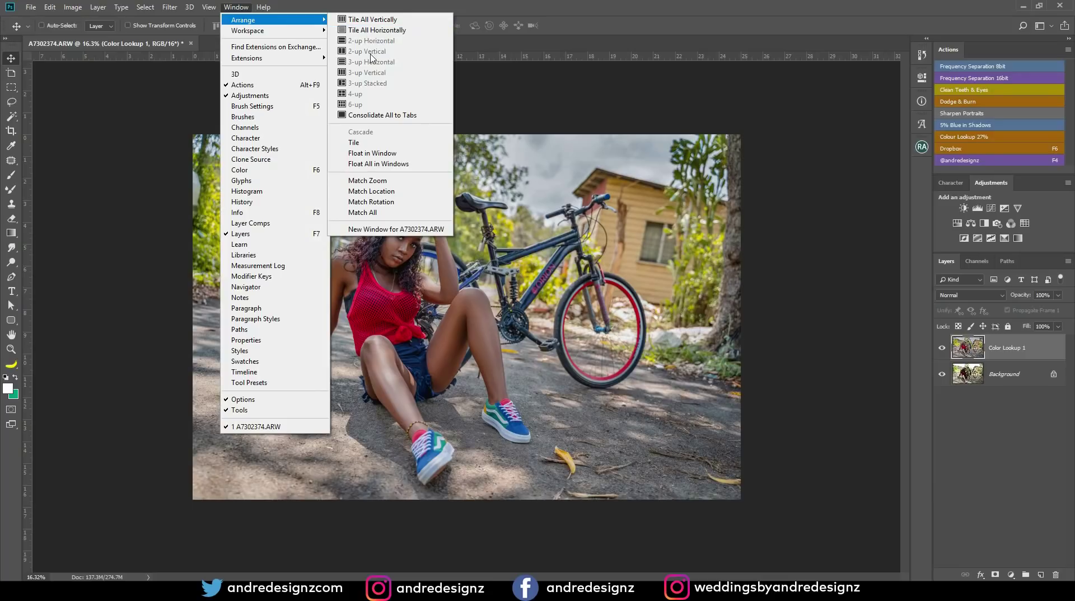
pyautogui.click(191, 38)
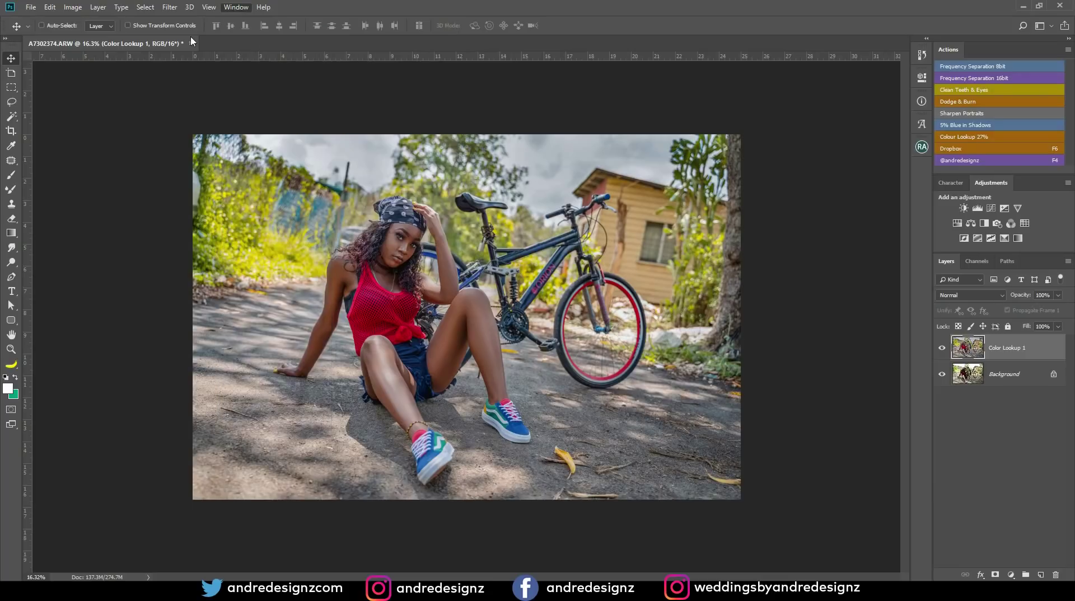
# Step: Float the document window, duplicate the image as A7302374 copy, and dock the copy as a tab
pyautogui.moveTo(156, 44); pyautogui.dragTo(184, 85)
pyautogui.rightClick(190, 100)
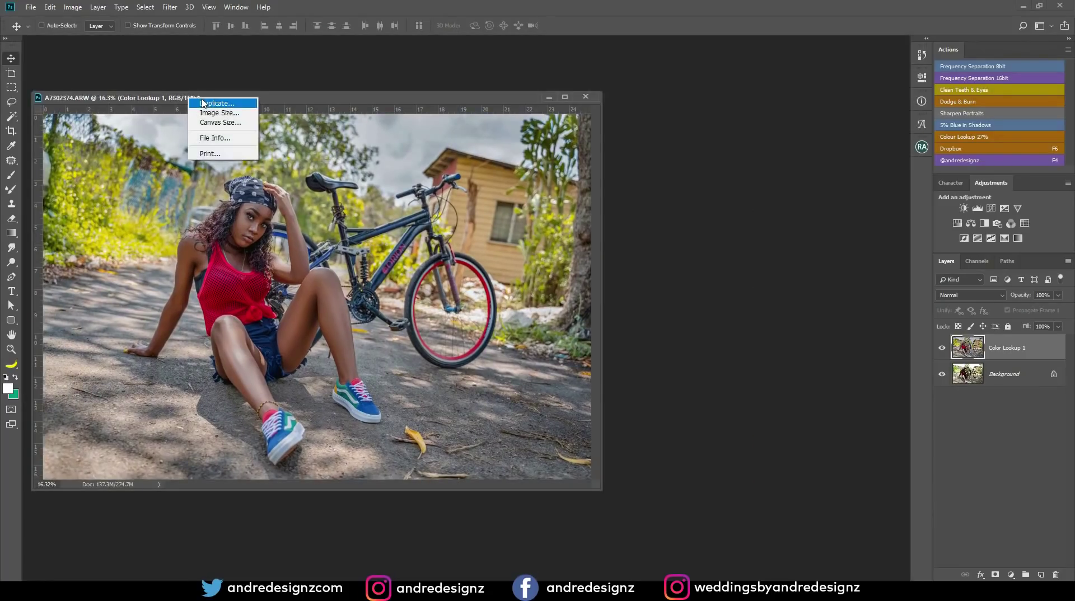
pyautogui.click(204, 104)
pyautogui.click(626, 182)
pyautogui.moveTo(365, 103); pyautogui.dragTo(360, 48)
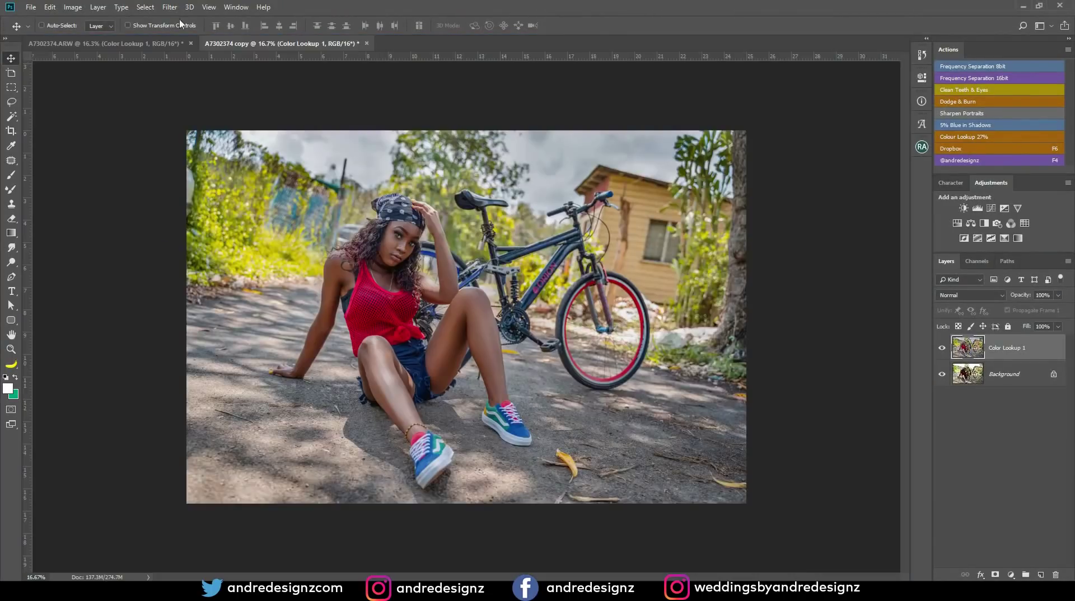
# Step: Tile the two documents horizontally and zoom each one out until the whole photo fits in its window
pyautogui.click(236, 7)
pyautogui.moveTo(247, 22)
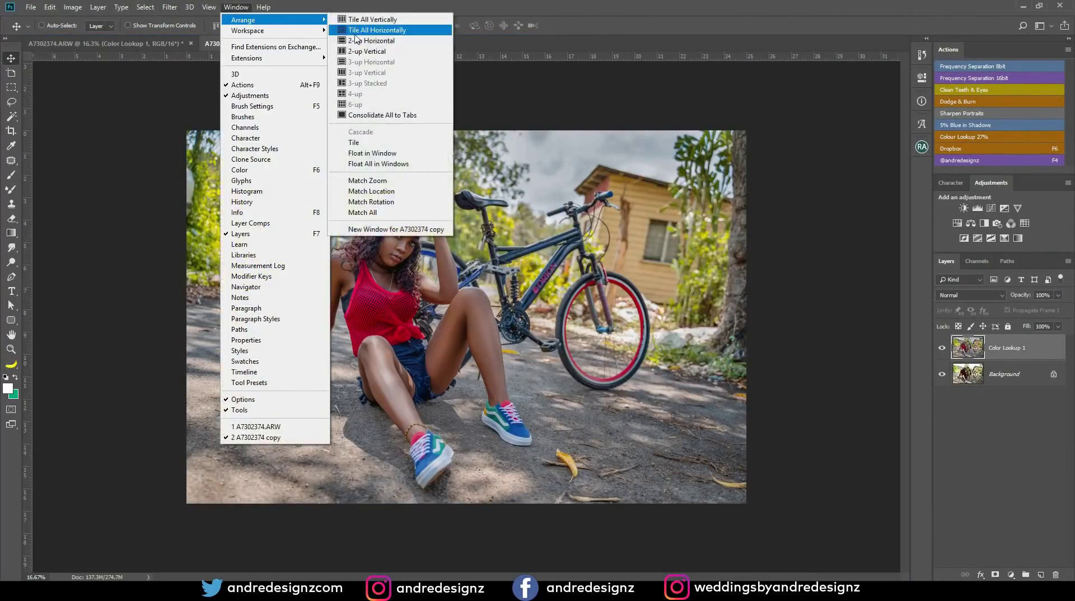
pyautogui.click(364, 31)
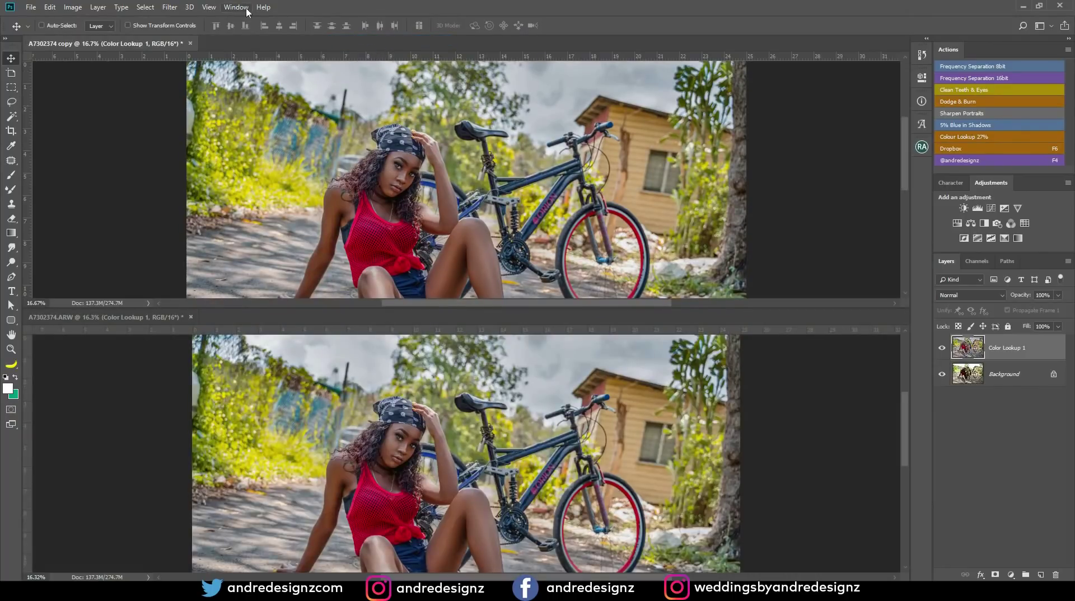
pyautogui.scroll(-3, 394, 166)
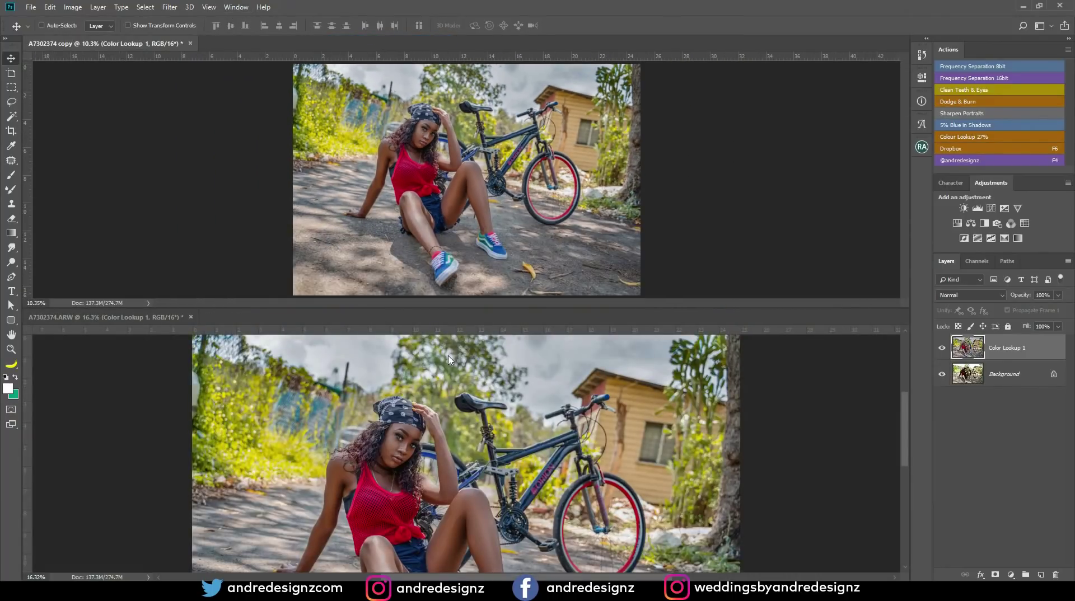
pyautogui.hotkey('ctrl', '0')
pyautogui.click(467, 355)
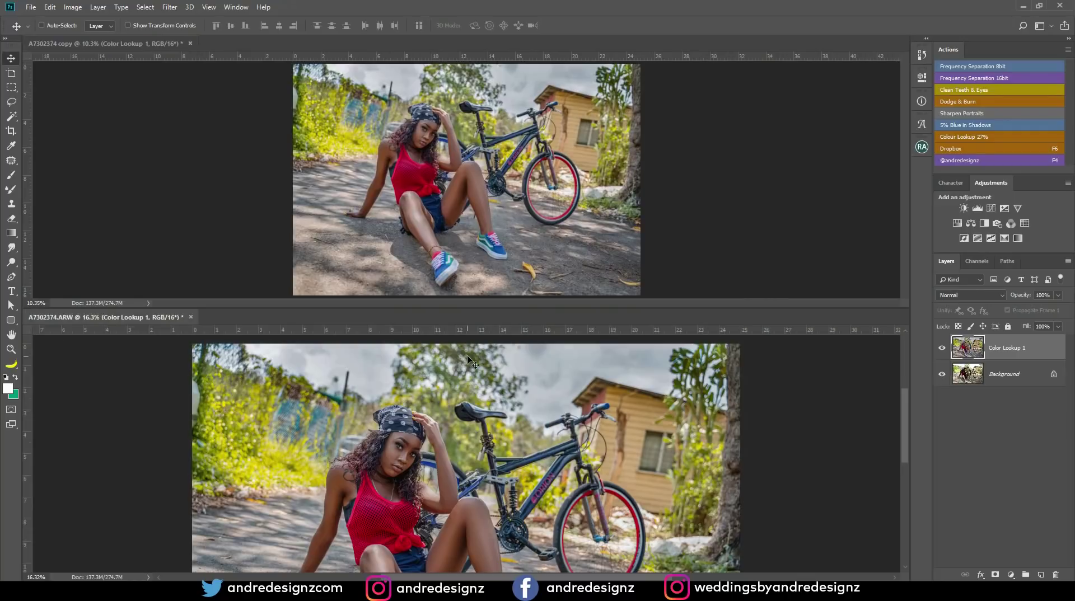
pyautogui.scroll(-1, 467, 355)
pyautogui.scroll(-5, 467, 355)
pyautogui.scroll(2, 467, 355)
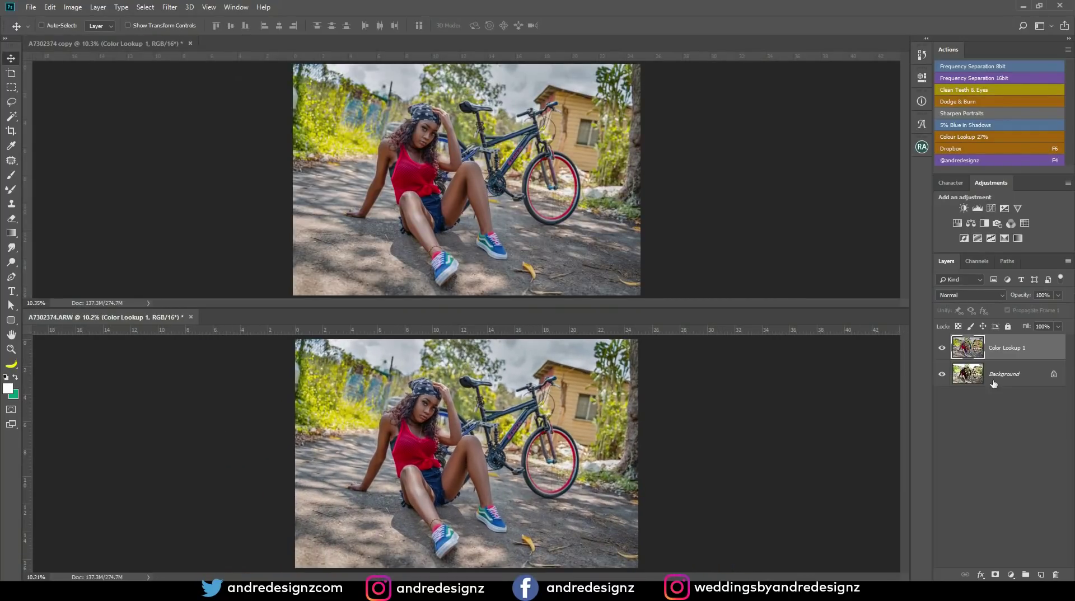
# Step: Hide the Background layer in A7302374.ARW and the Color Lookup 1 layer in A7302374 copy for a before-and-after view
pyautogui.click(941, 375)
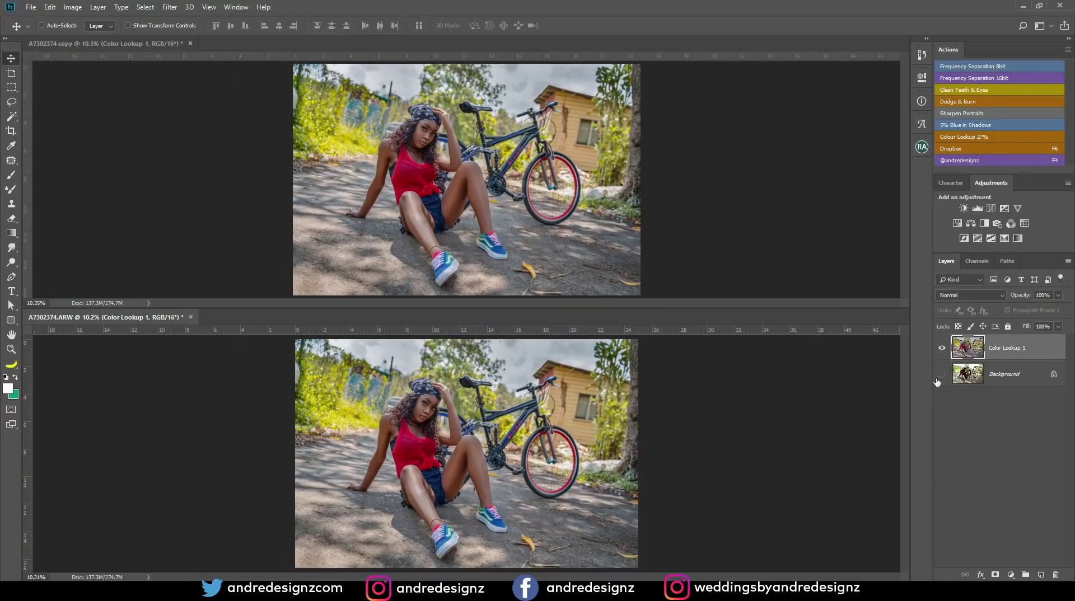
pyautogui.click(437, 117)
pyautogui.click(943, 351)
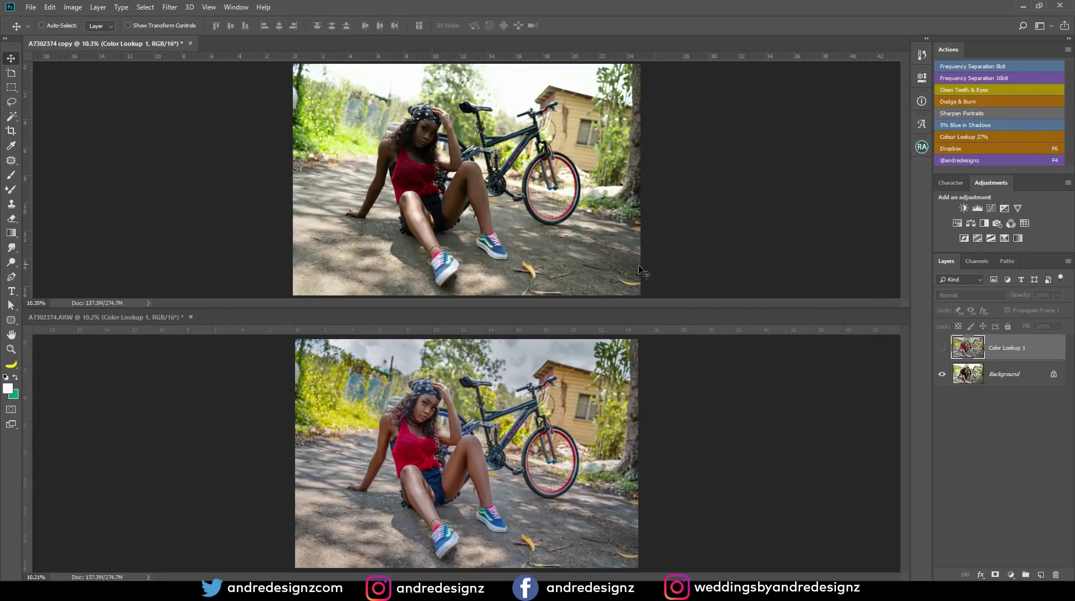